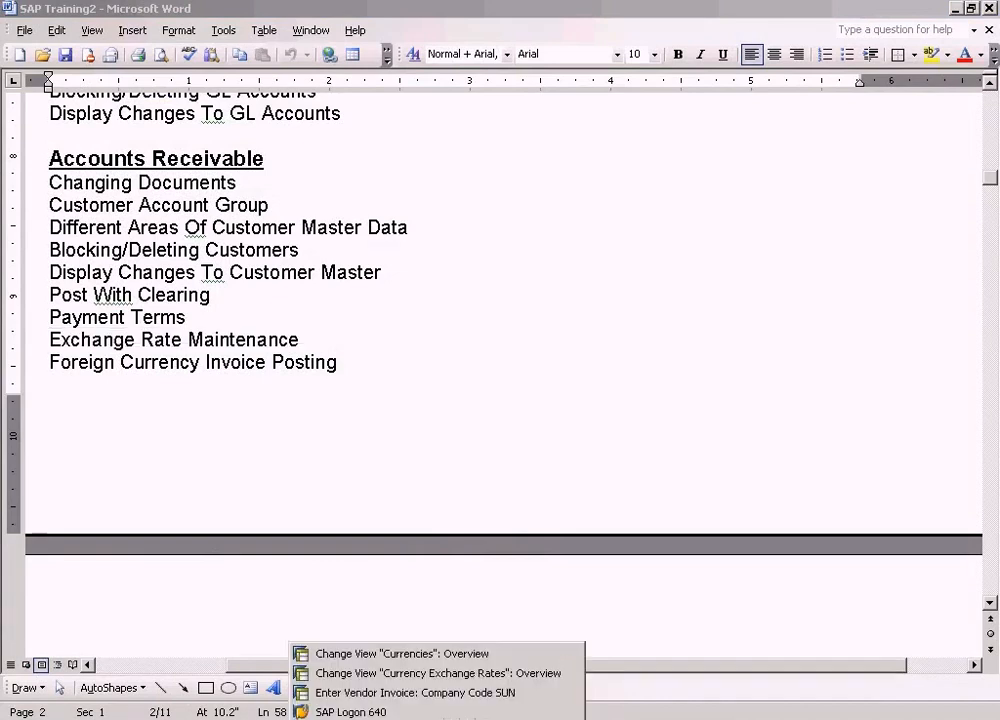
- Switch to the vendor invoice entry for company code SUN and inspect the invoice amount and currency
left_click(405, 693)
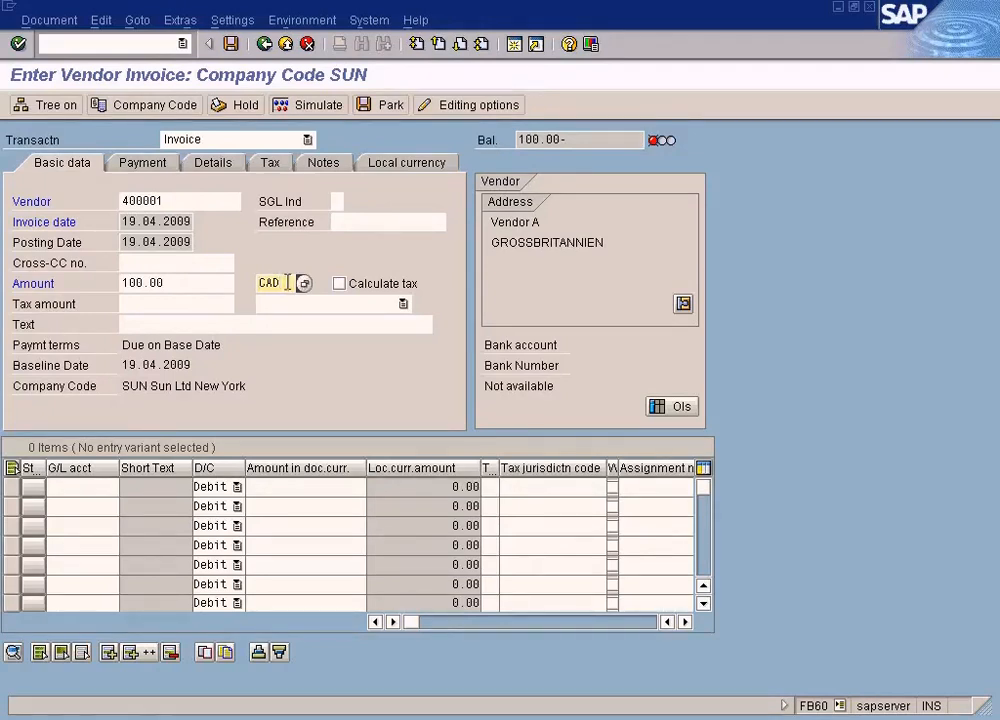
left_click(213, 277)
left_click(280, 286)
left_click(214, 281)
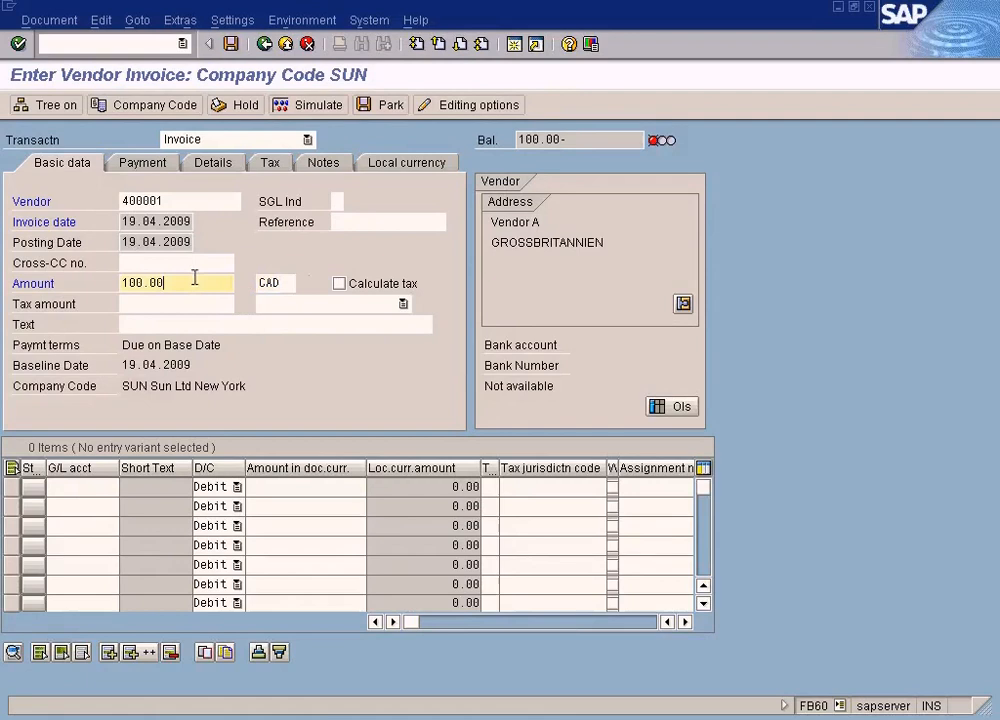
left_click(278, 283)
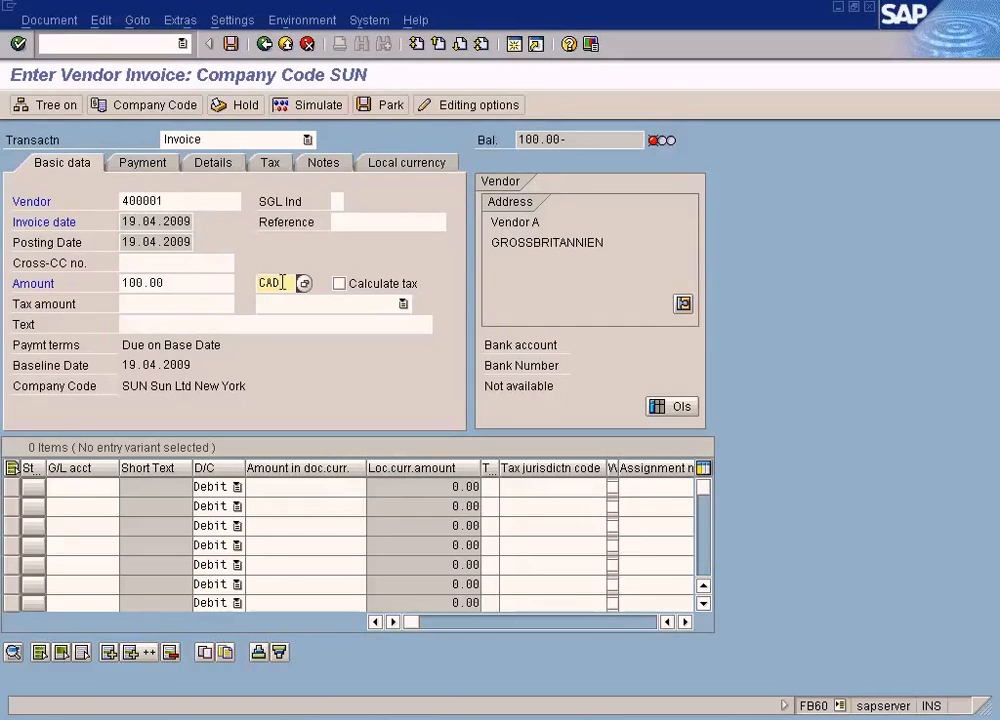
left_click(196, 280)
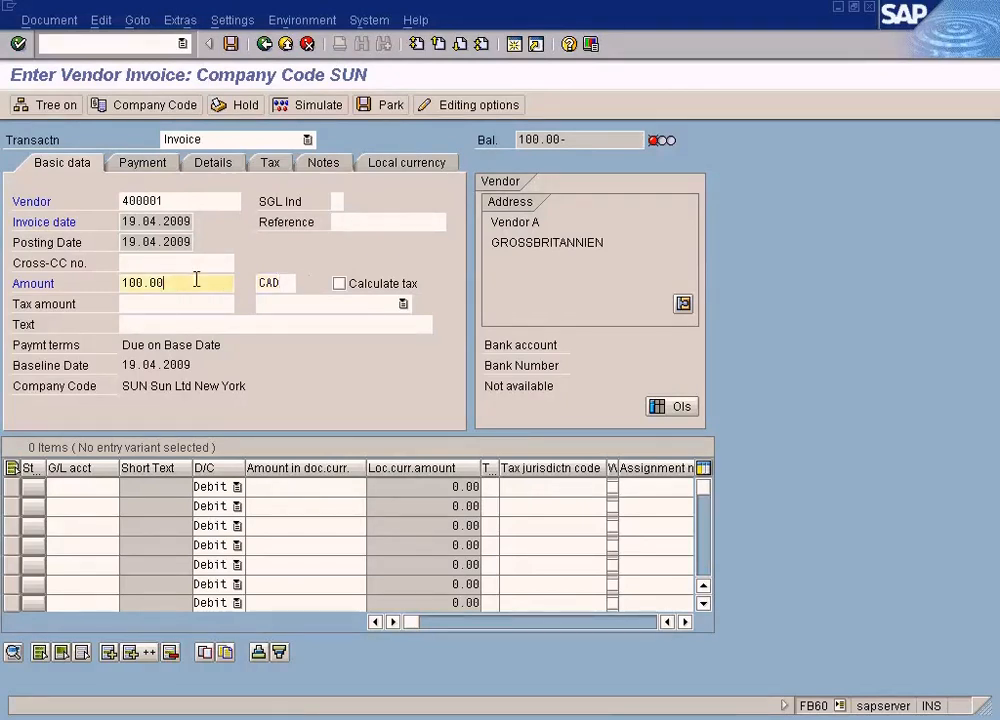
- Try USD as the invoice currency and set it back to CAD
double_click(284, 284)
type("usd")
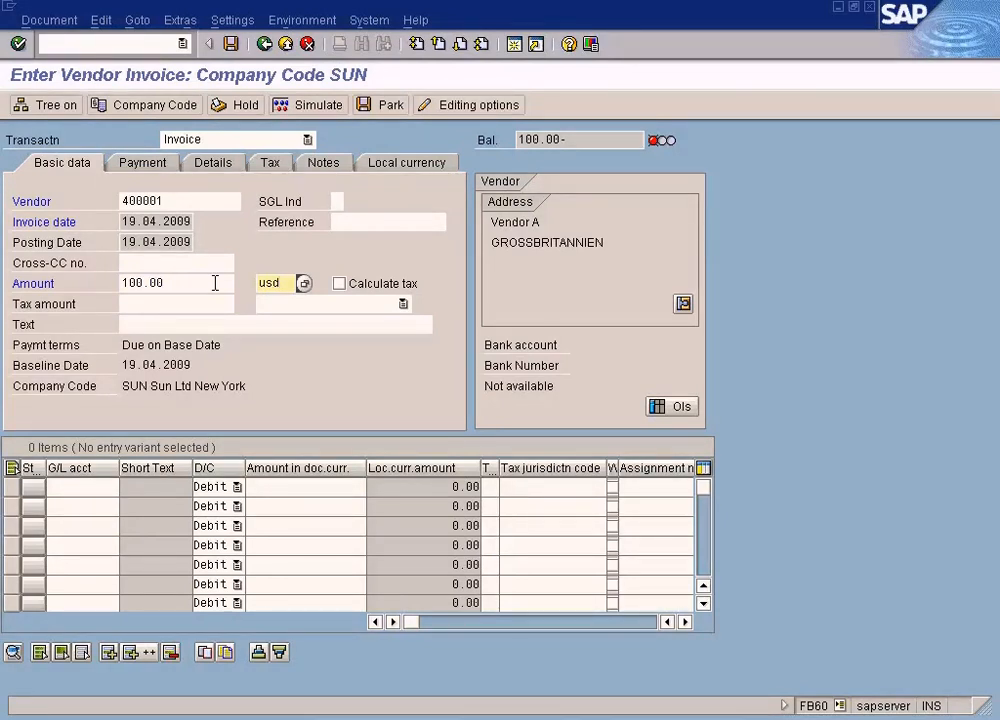
key("BackSpace")
key("BackSpace")
key("BackSpace")
type("cad")
- Review the invoice amount together with its document currency in the basic data
left_click_drag(199, 283, 67, 283)
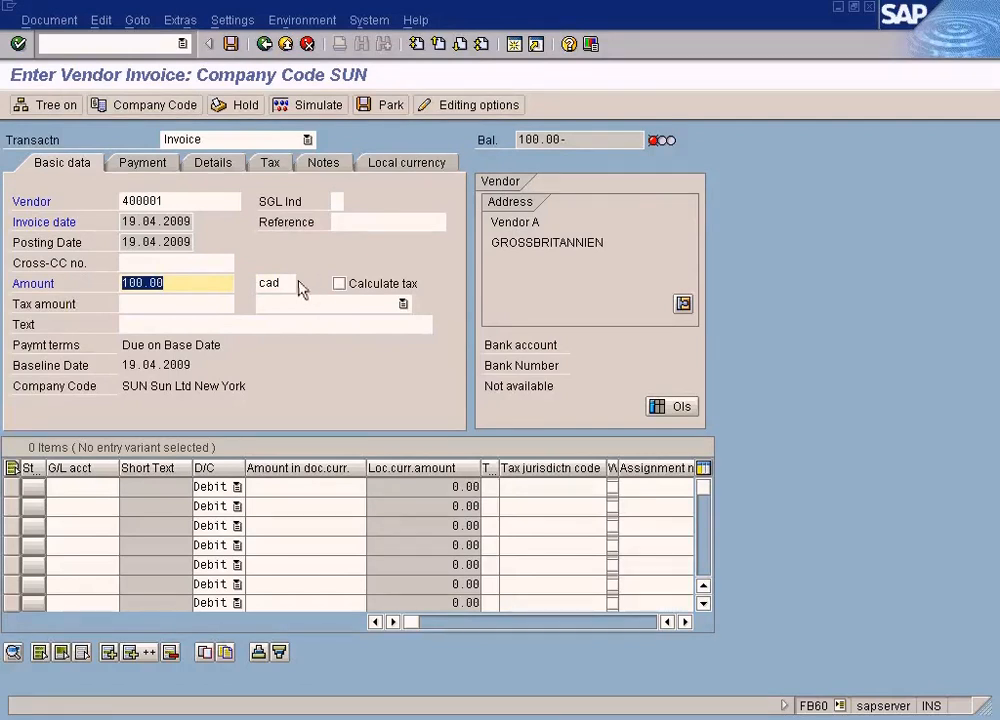
left_click(268, 283)
left_click(207, 281)
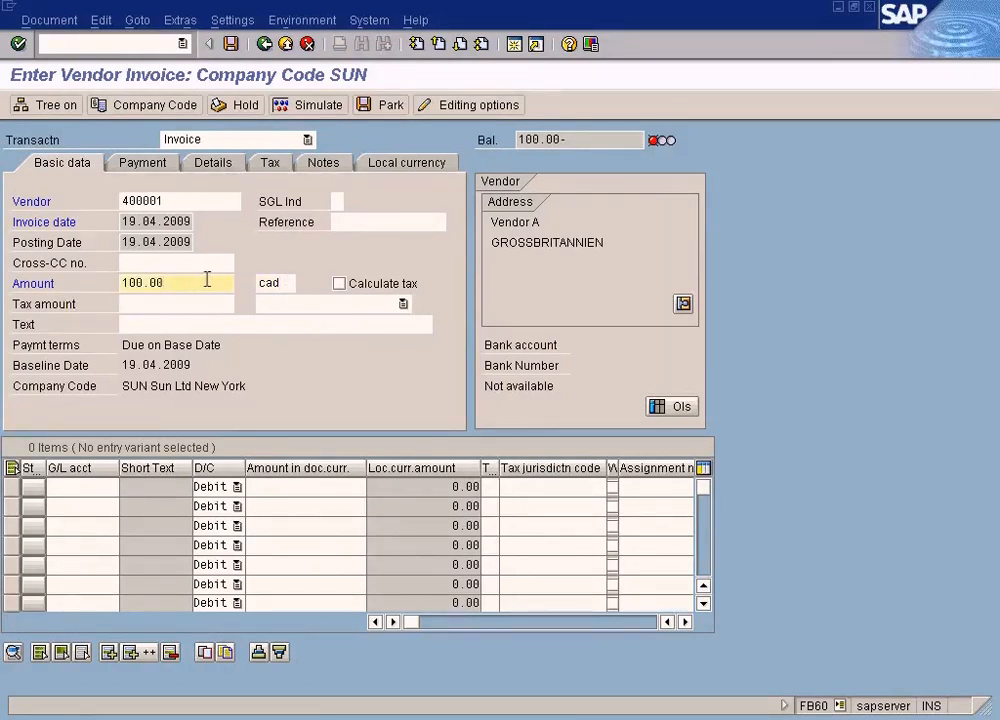
left_click_drag(207, 281, 87, 279)
left_click(283, 283)
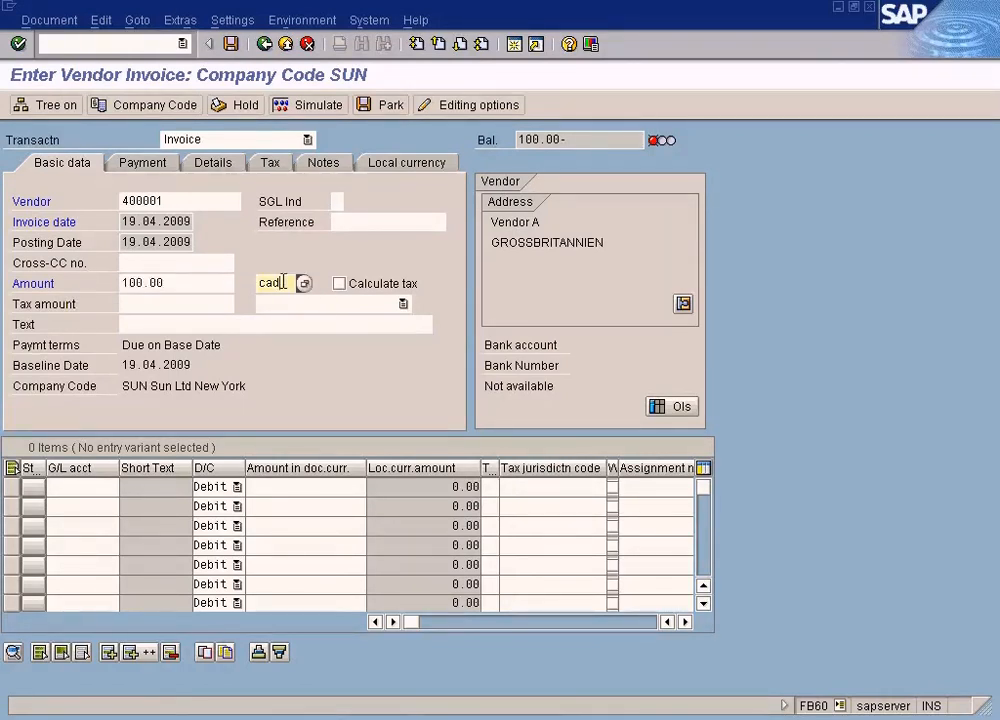
left_click(179, 280)
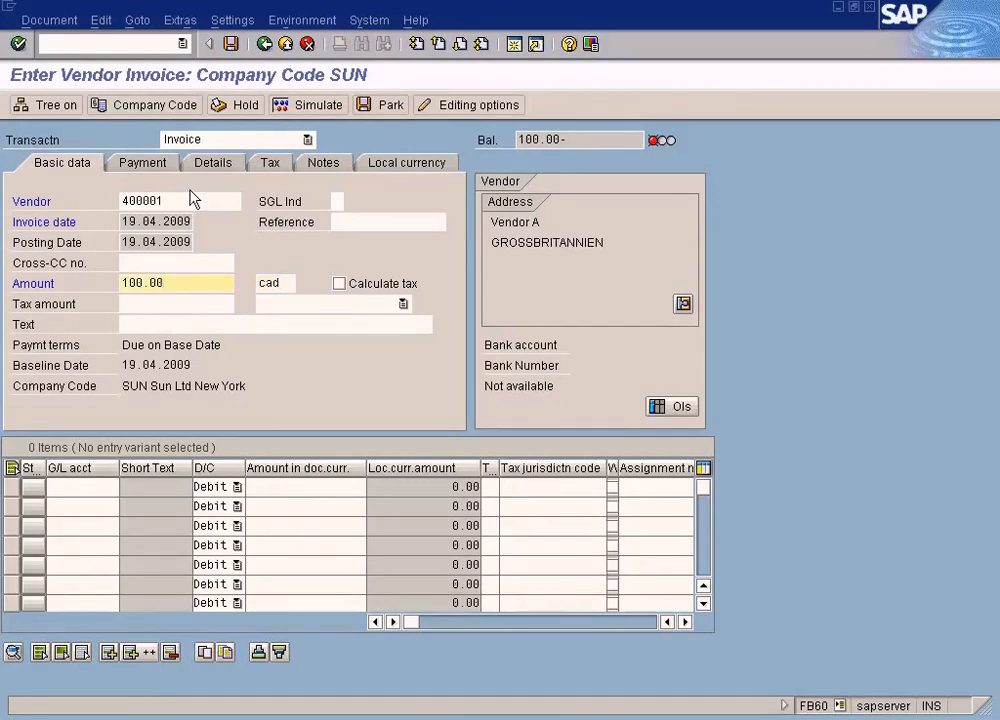
left_click_drag(174, 281, 74, 283)
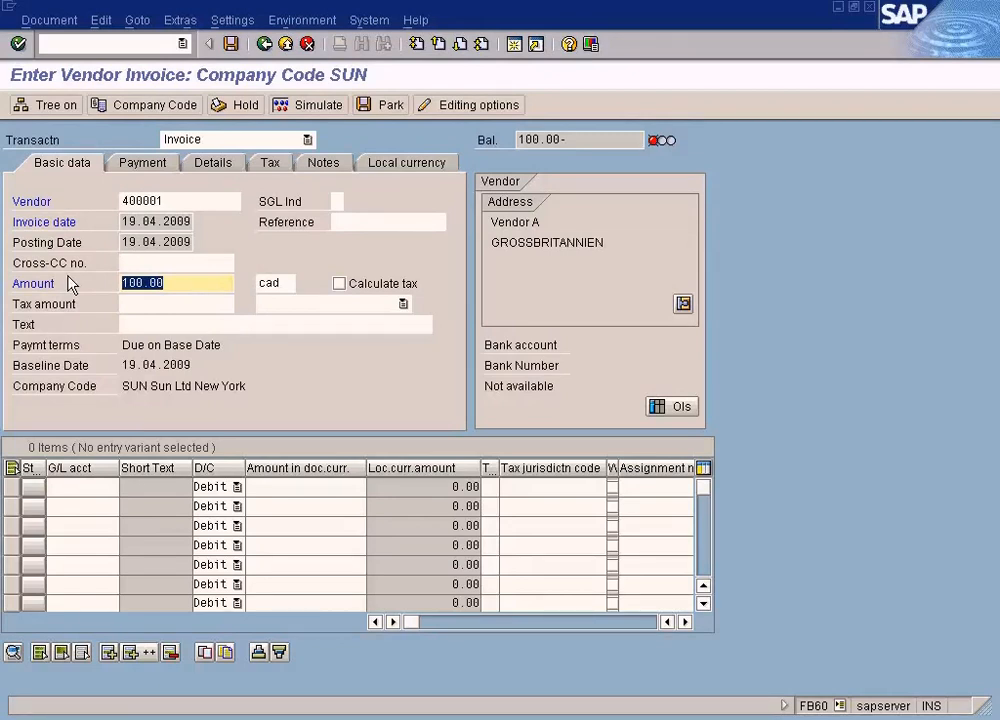
key("Tab")
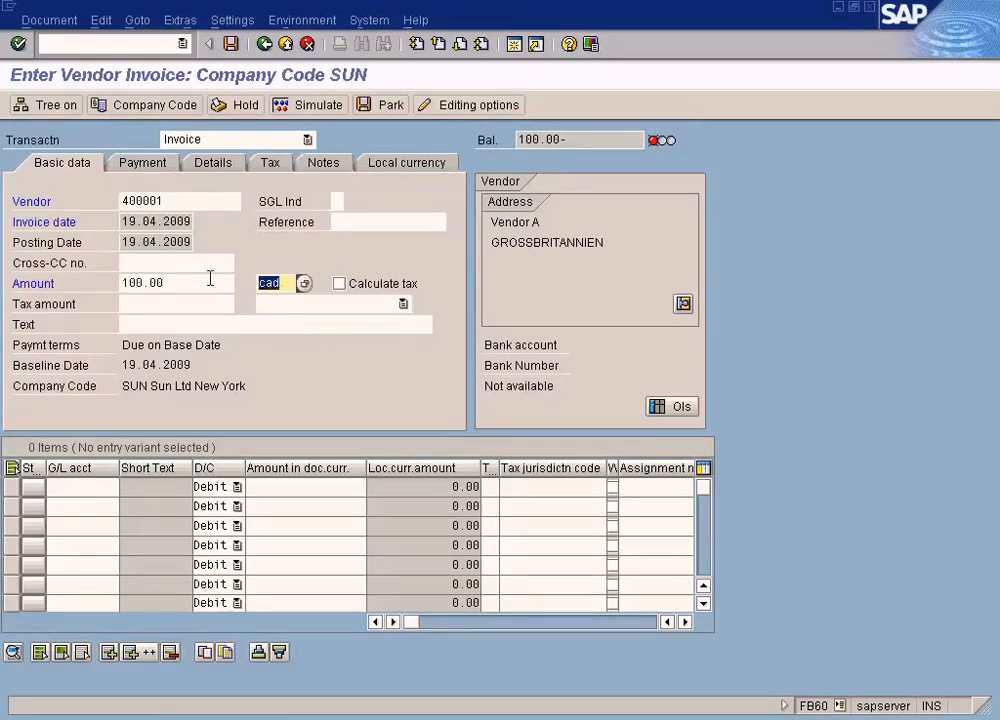
left_click_drag(174, 282, 80, 282)
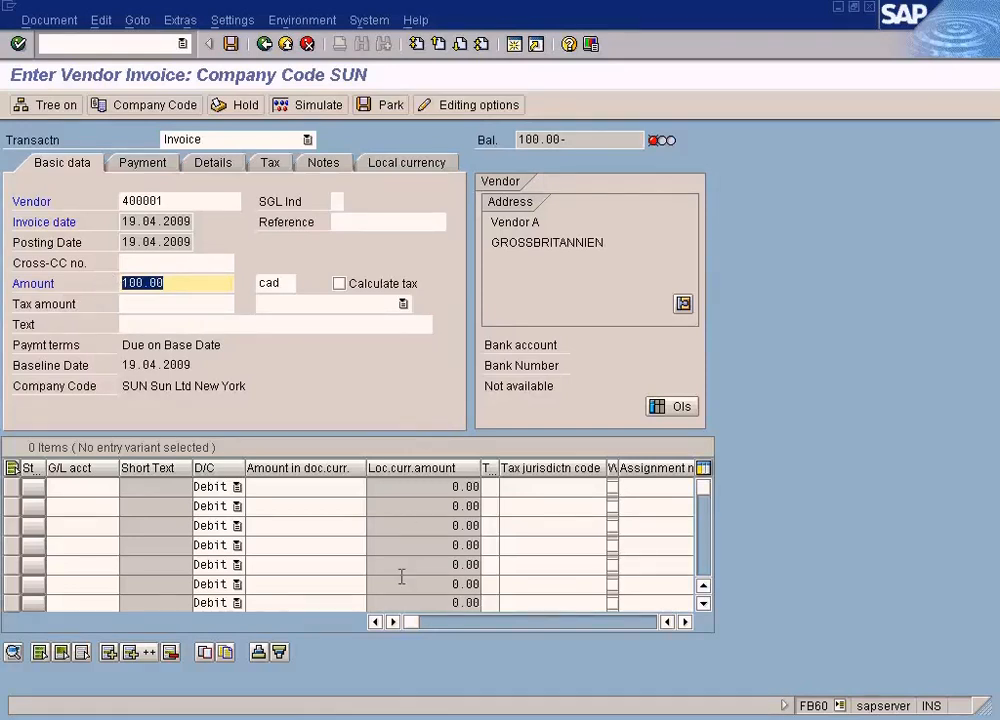
- Switch to the Currency Exchange Rates overview and exit it to the SAP Easy Access menu
left_click(402, 718)
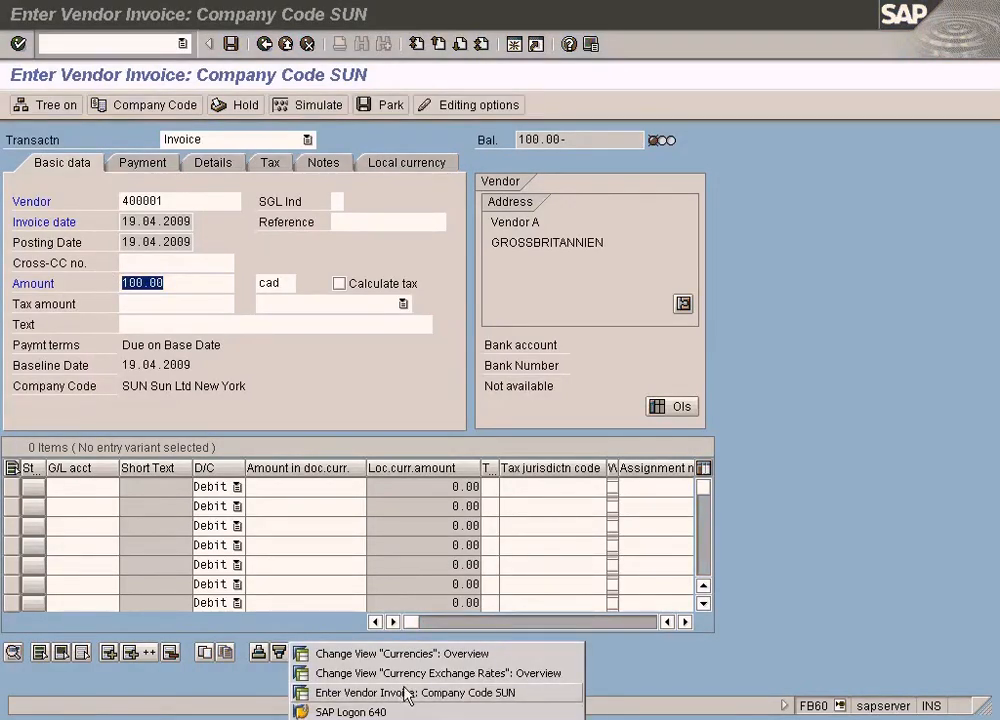
left_click(440, 673)
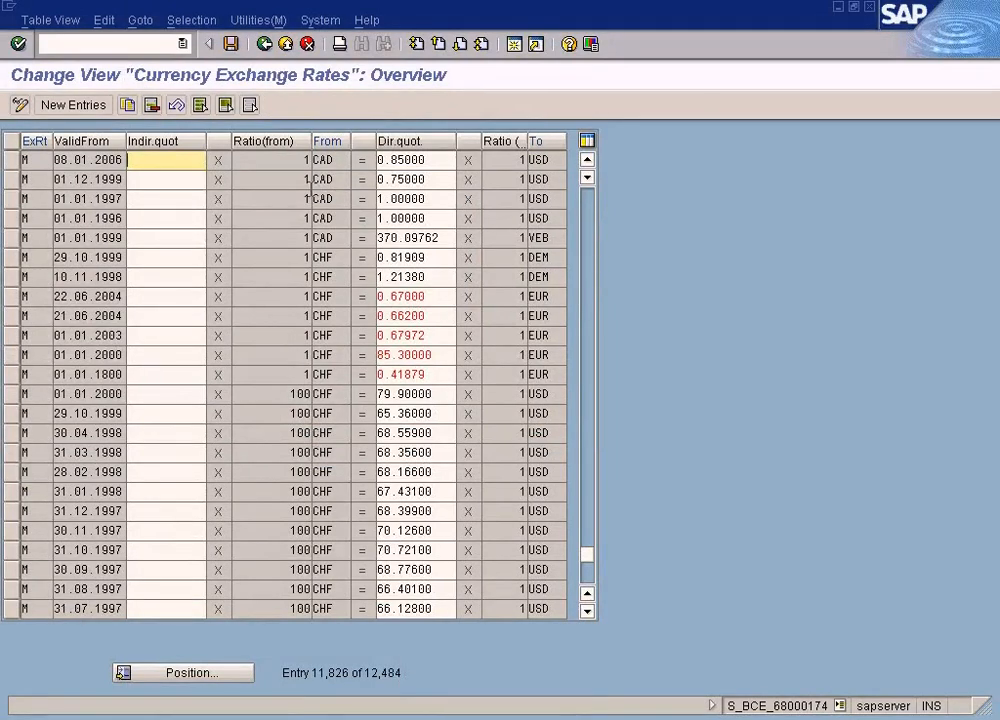
left_click(285, 45)
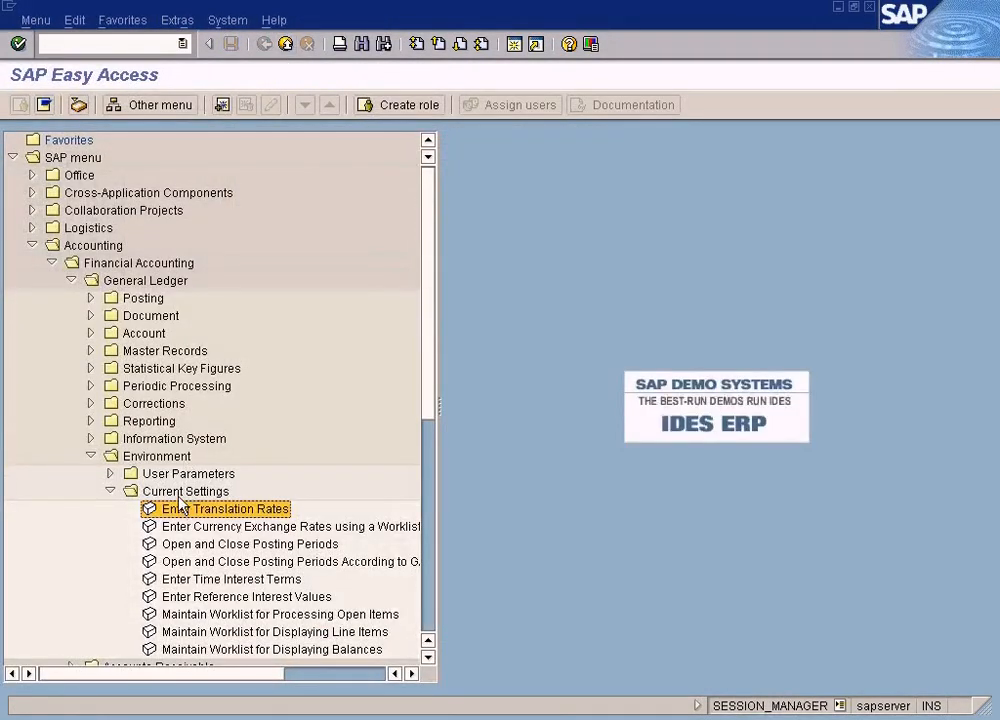
- Open Enter Translation Rates from the General Ledger's Environment, Current Settings folder and dismiss the Another entry dialog
left_click(89, 247)
left_click(95, 263)
left_click(105, 281)
left_click(152, 456)
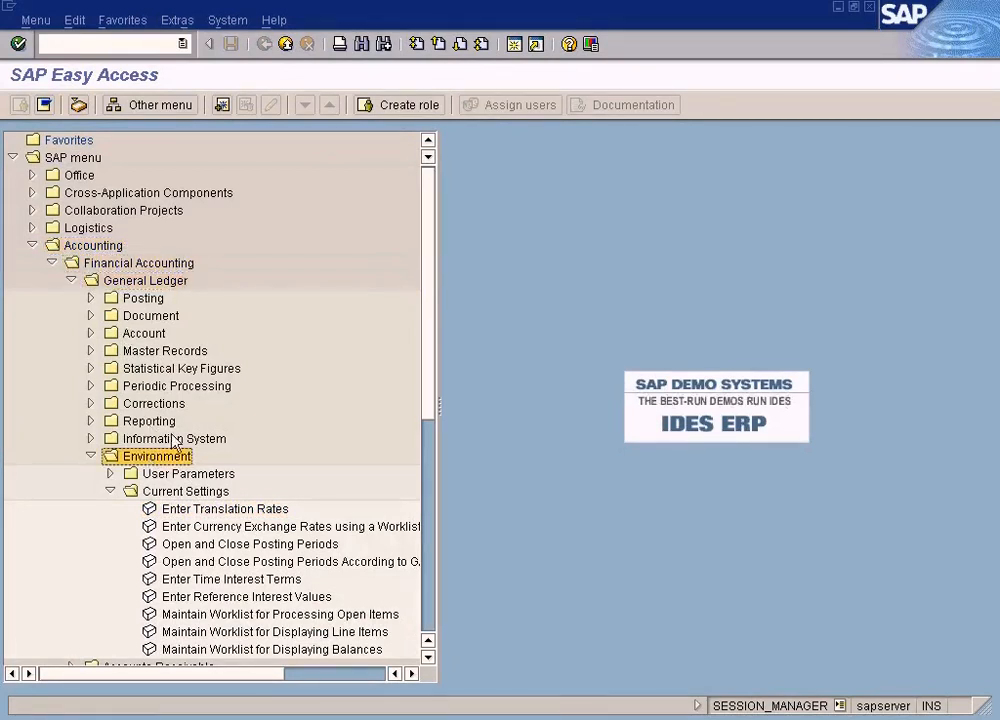
left_click(175, 491)
left_click(213, 509)
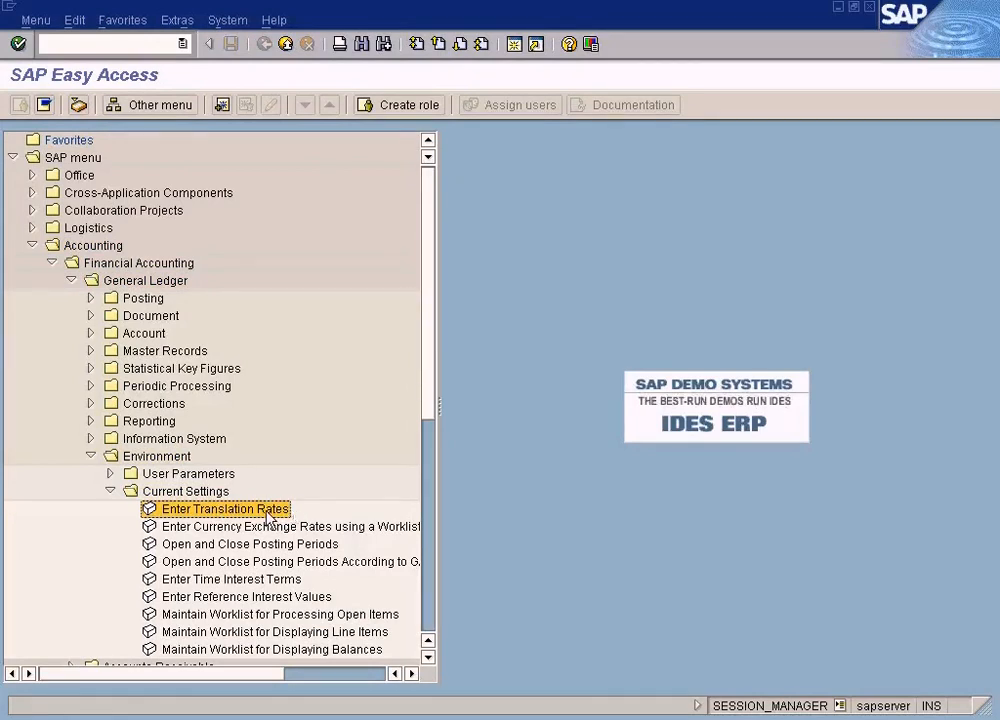
double_click(225, 509)
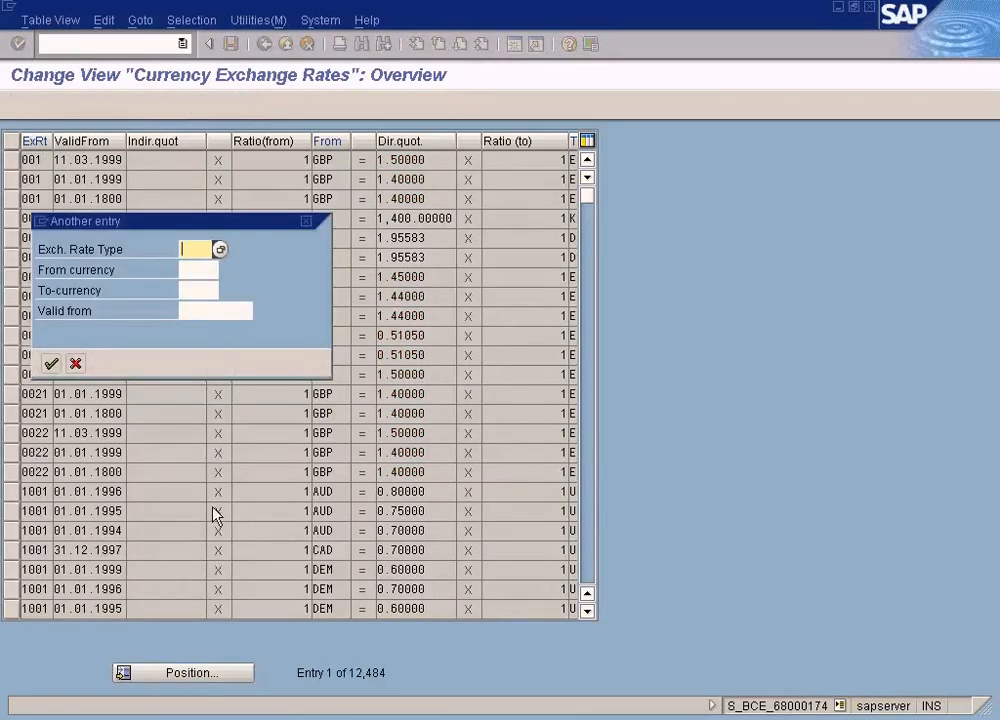
left_click(75, 363)
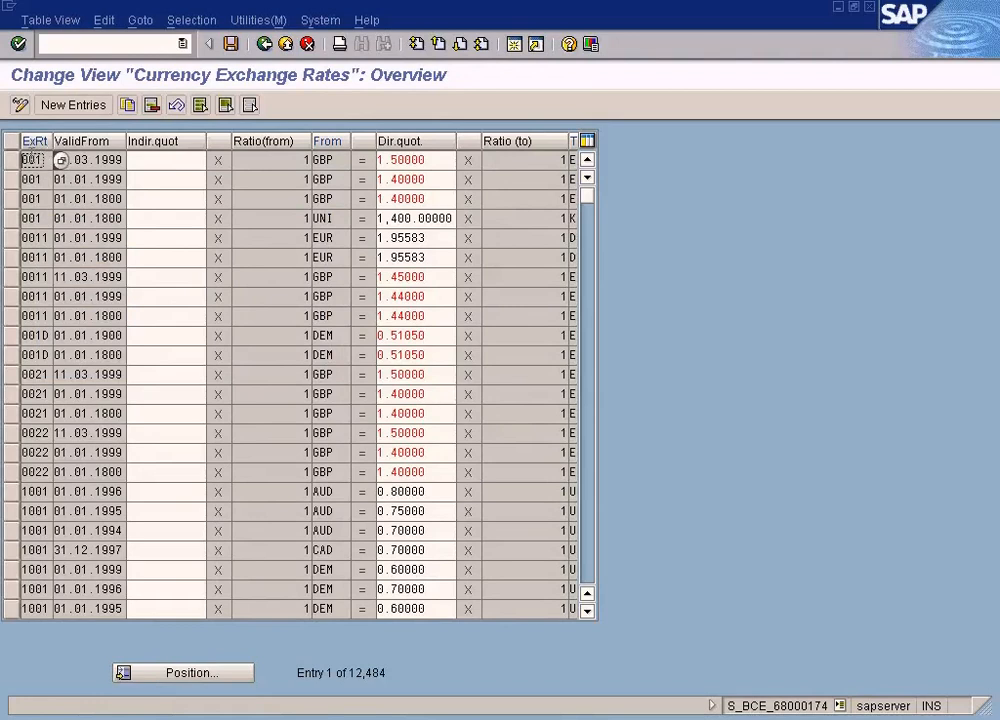
- Highlight exchange rate type 001 in the first row of the rate table and launch Paint
left_click_drag(43, 160, 12, 159)
left_click(10, 716)
mouse_move(140, 519)
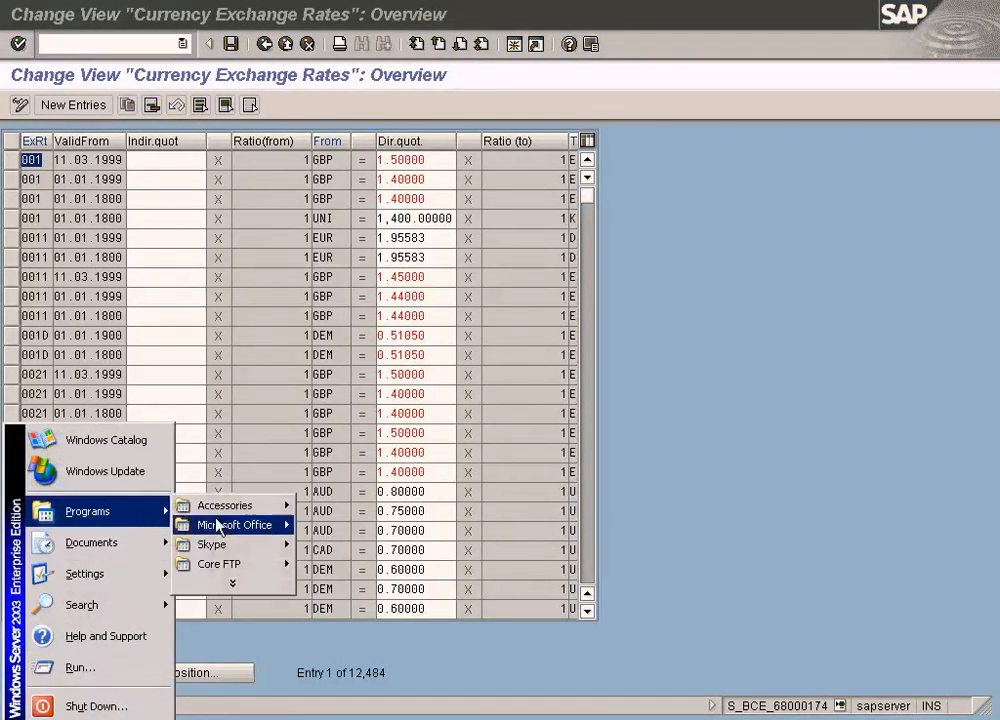
mouse_move(234, 506)
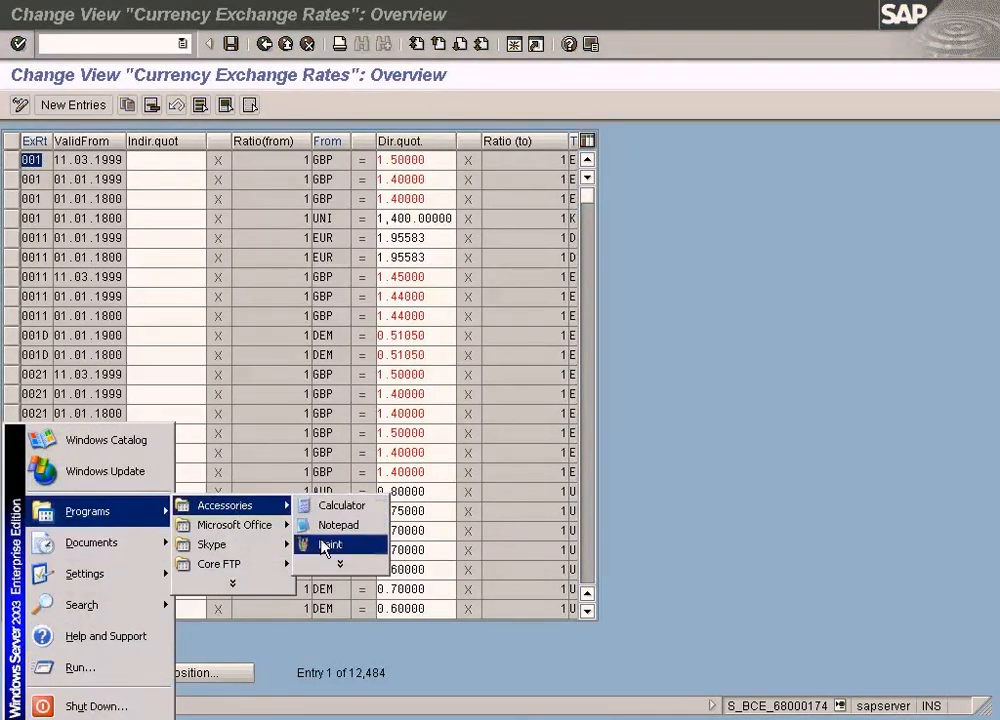
left_click(323, 541)
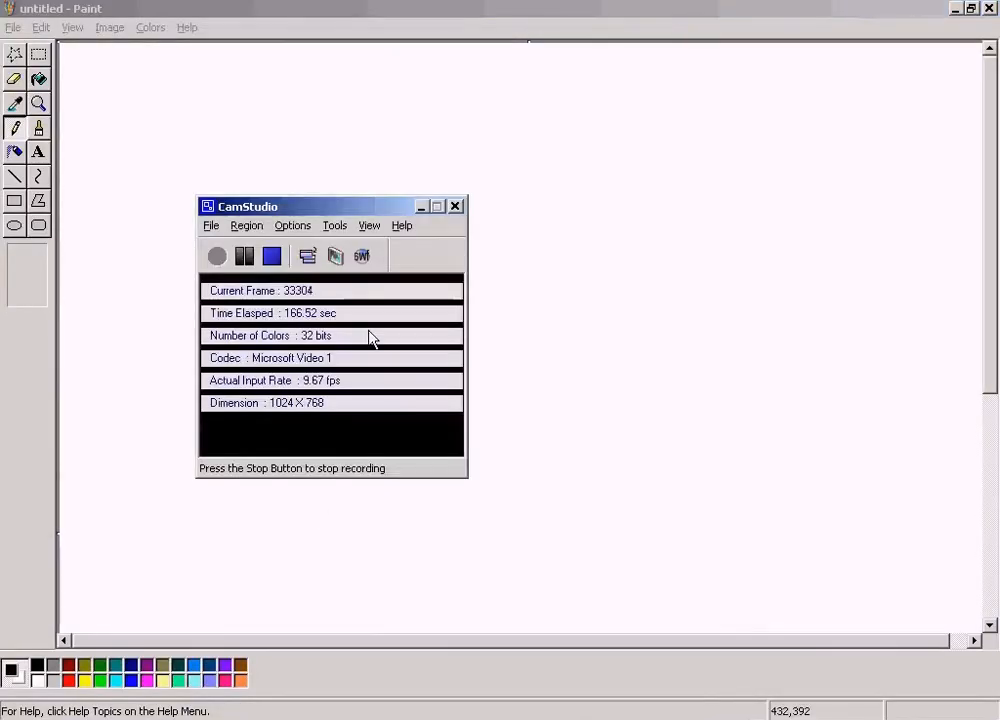
- Mark the M Table and 1001 Table headings in the Exchange Rate Table picture with the Select tool
left_click(247, 257)
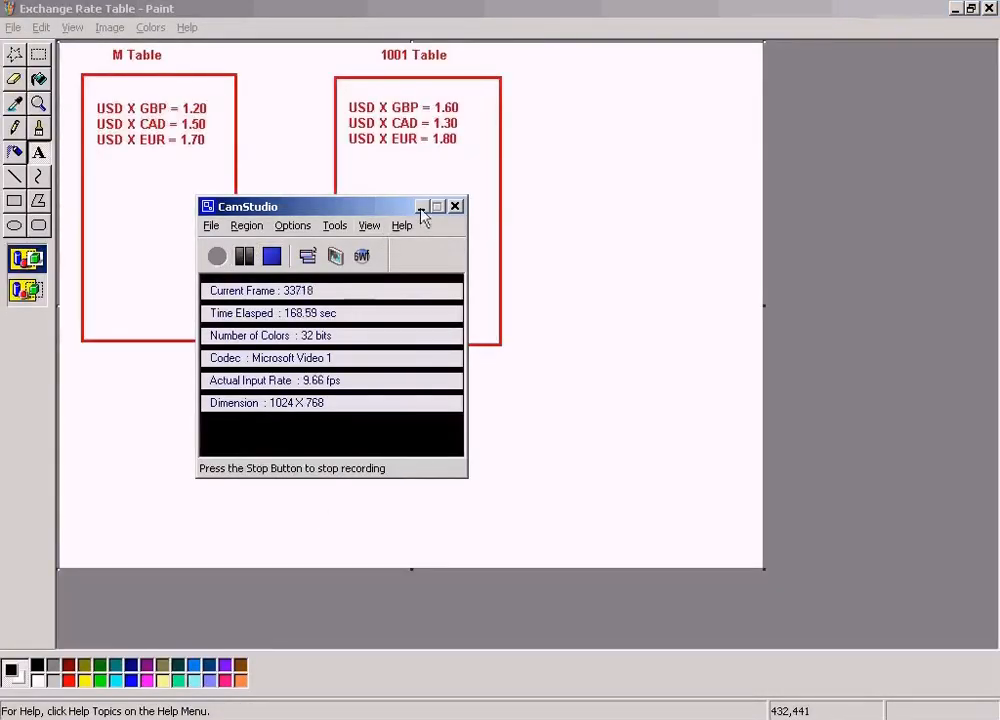
left_click(421, 207)
left_click(598, 154)
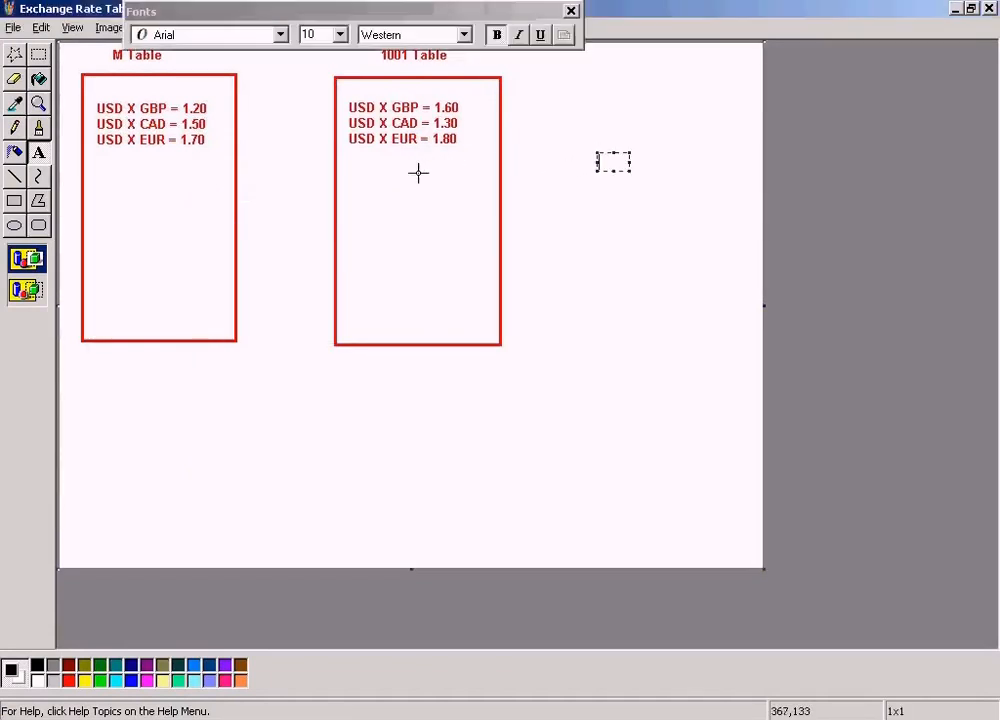
left_click(38, 54)
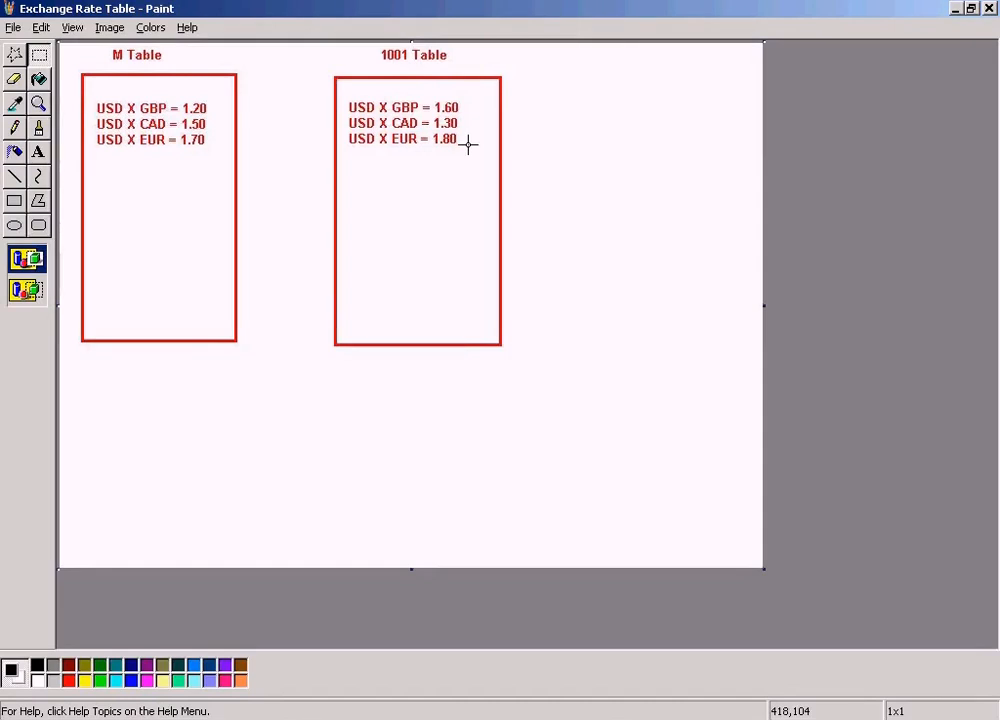
left_click_drag(101, 46, 126, 66)
left_click_drag(369, 46, 413, 67)
left_click(543, 93)
- Compare the listed rates of the M Table with those of the 1001 Table by marking each rate column
left_click_drag(180, 90, 210, 160)
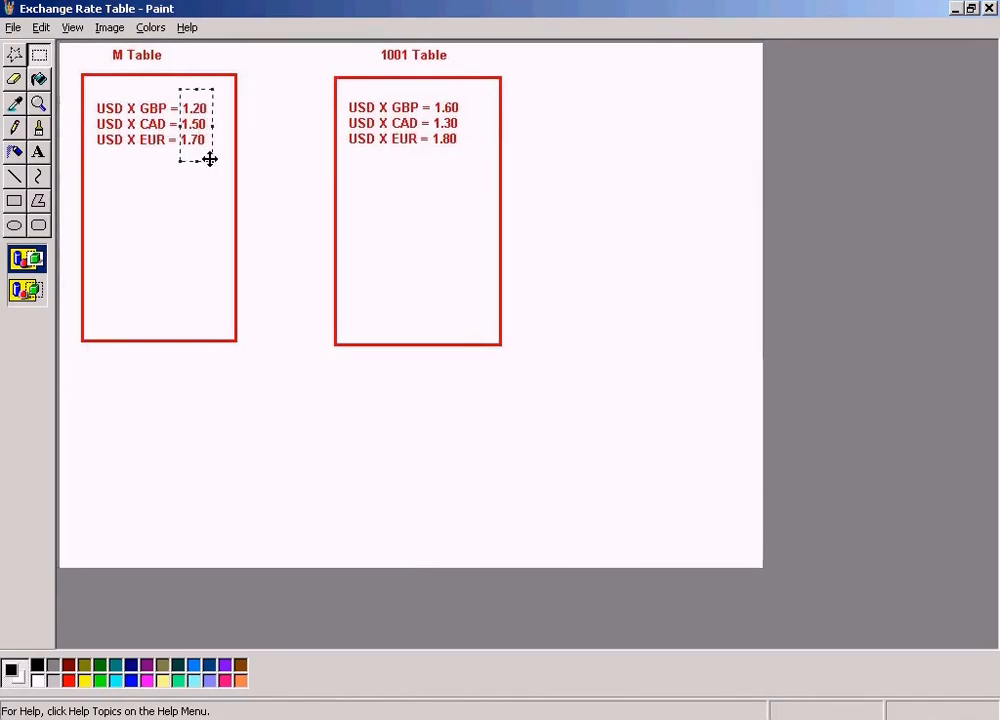
left_click_drag(433, 95, 478, 163)
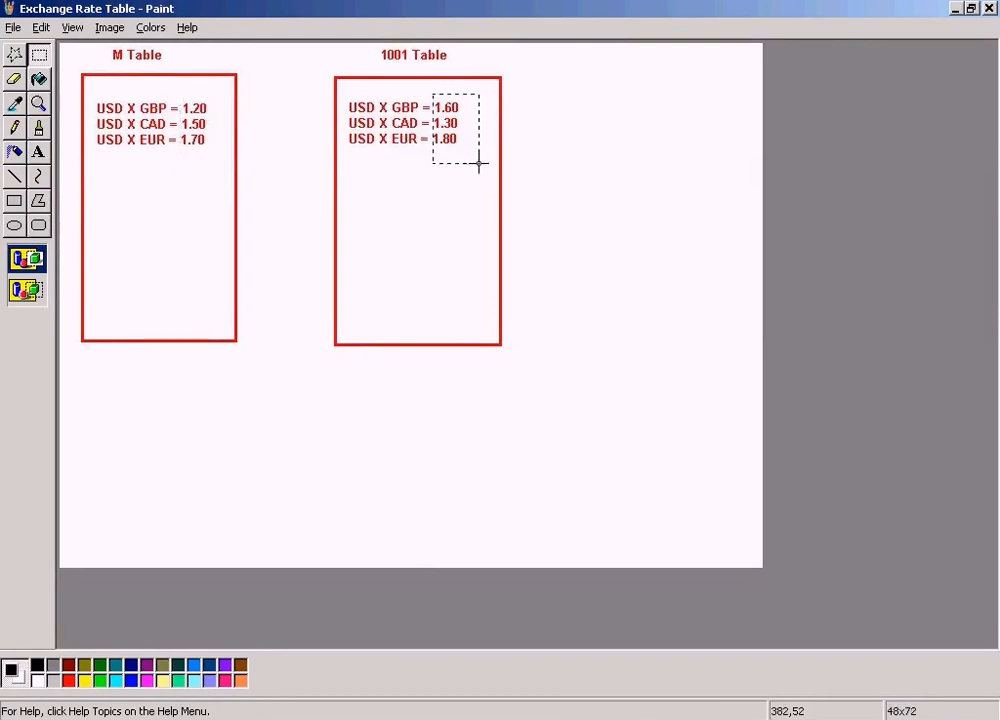
left_click_drag(176, 85, 221, 161)
left_click_drag(433, 90, 476, 165)
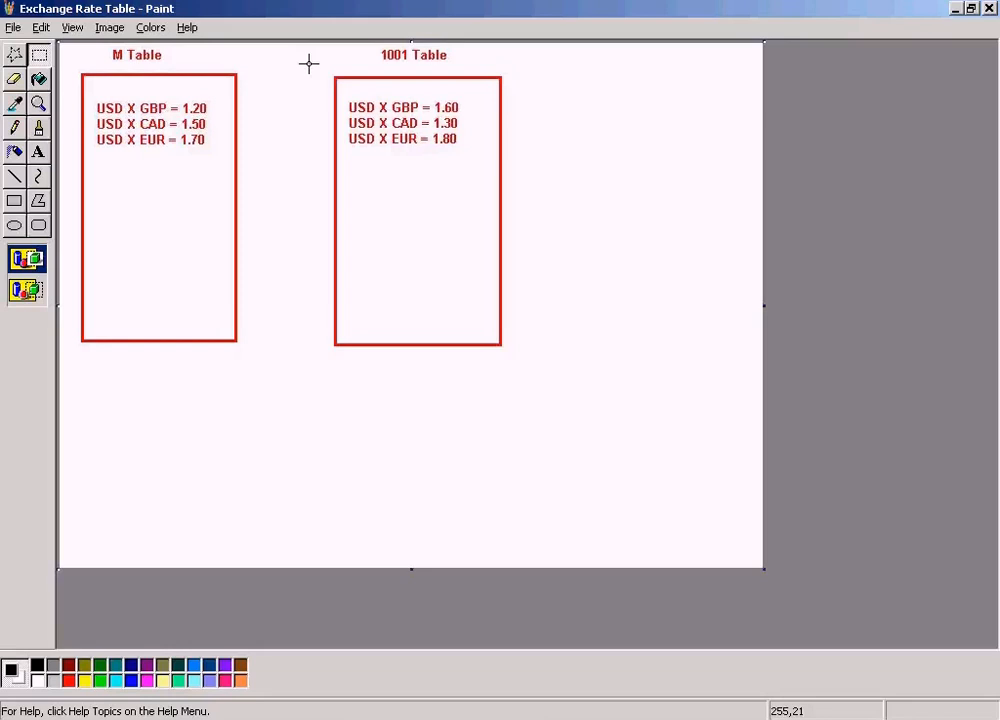
- Compare the USD X GBP rate in the M Table with the corresponding rate in the 1001 Table
left_click_drag(92, 95, 167, 119)
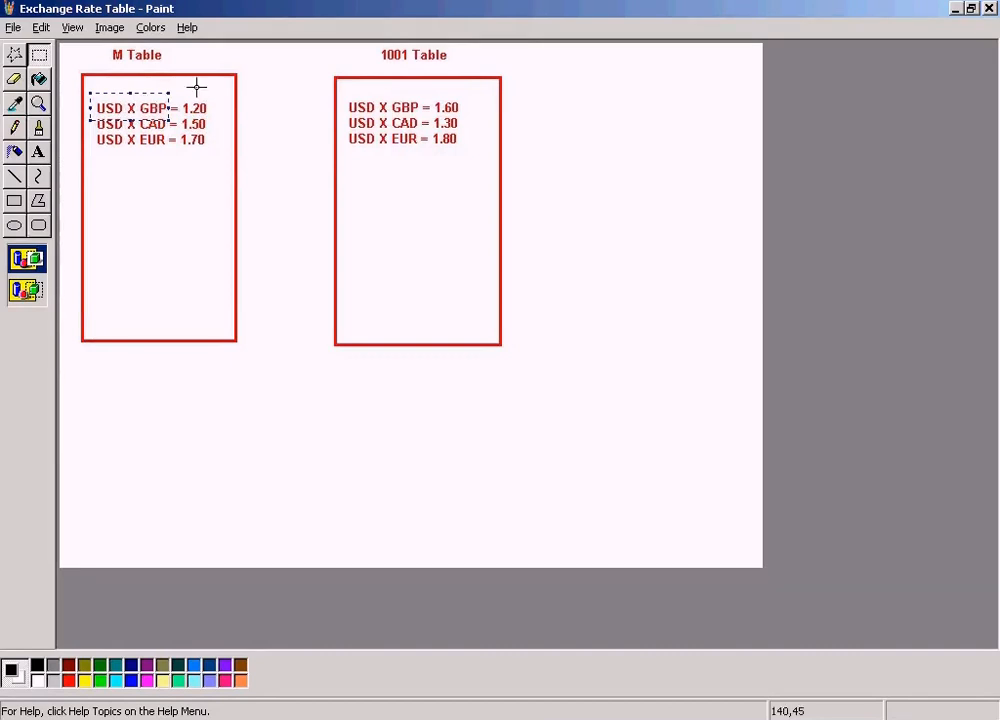
left_click(194, 88)
left_click_drag(180, 90, 214, 113)
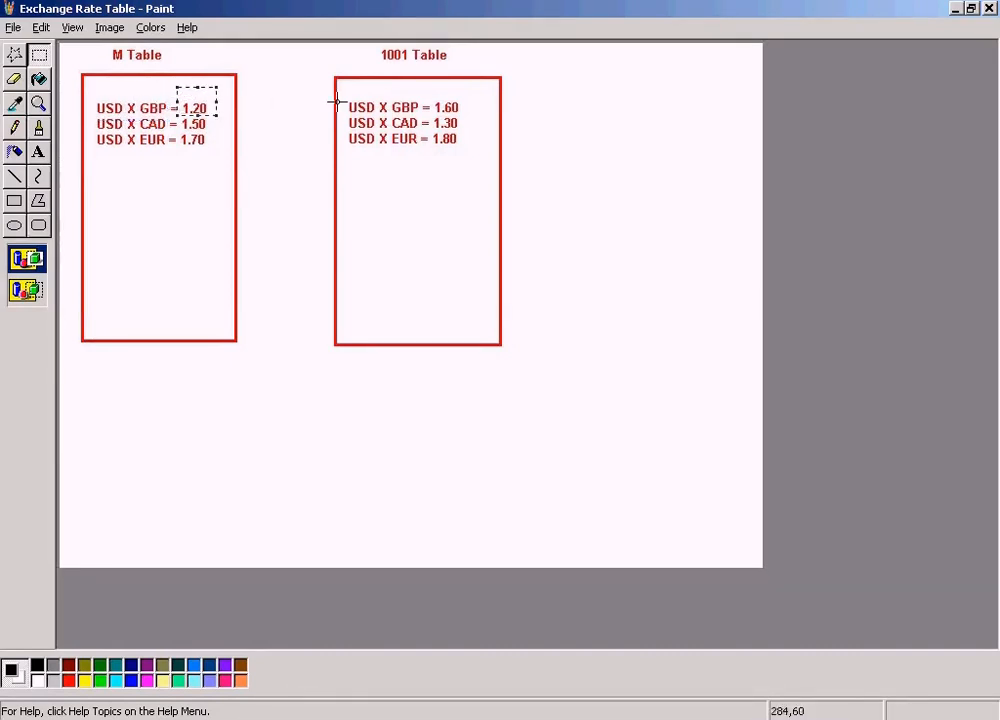
left_click_drag(436, 97, 460, 112)
left_click(212, 56)
- Return to SAP's Currency Exchange Rates overview and inspect the valid-from date and direct quotation of the first 1001 row shown
left_click(382, 712)
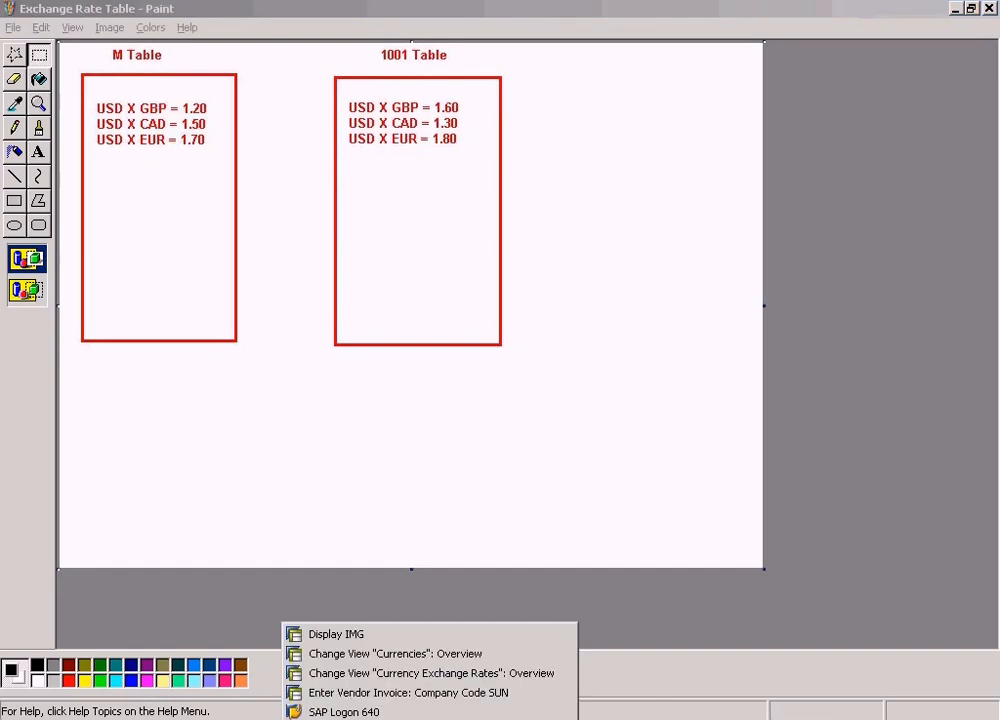
left_click(380, 654)
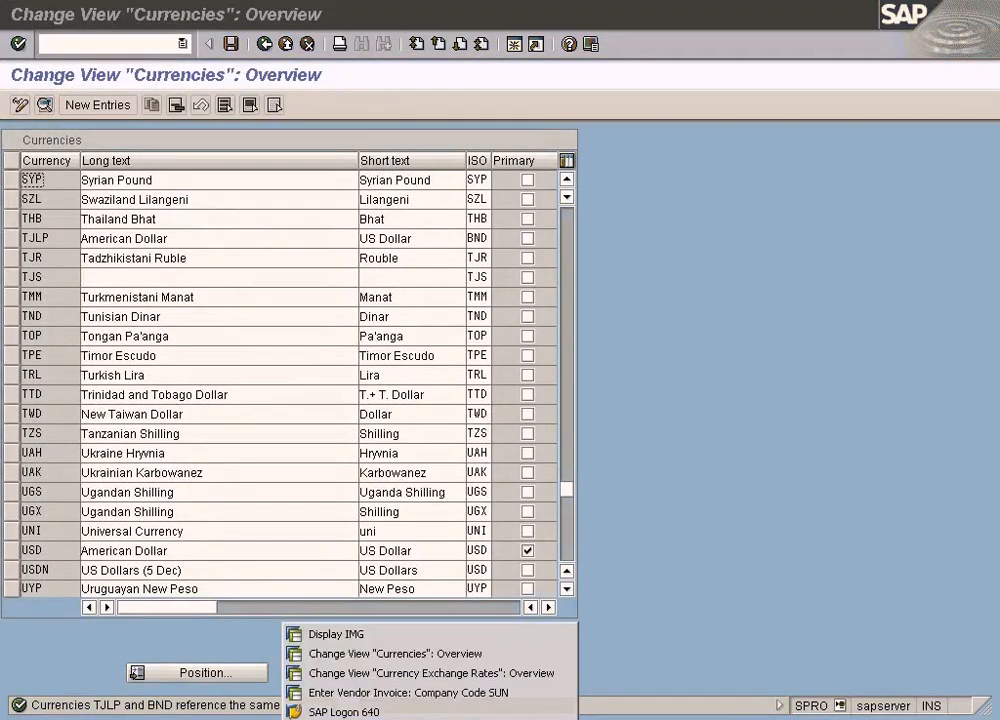
left_click(380, 672)
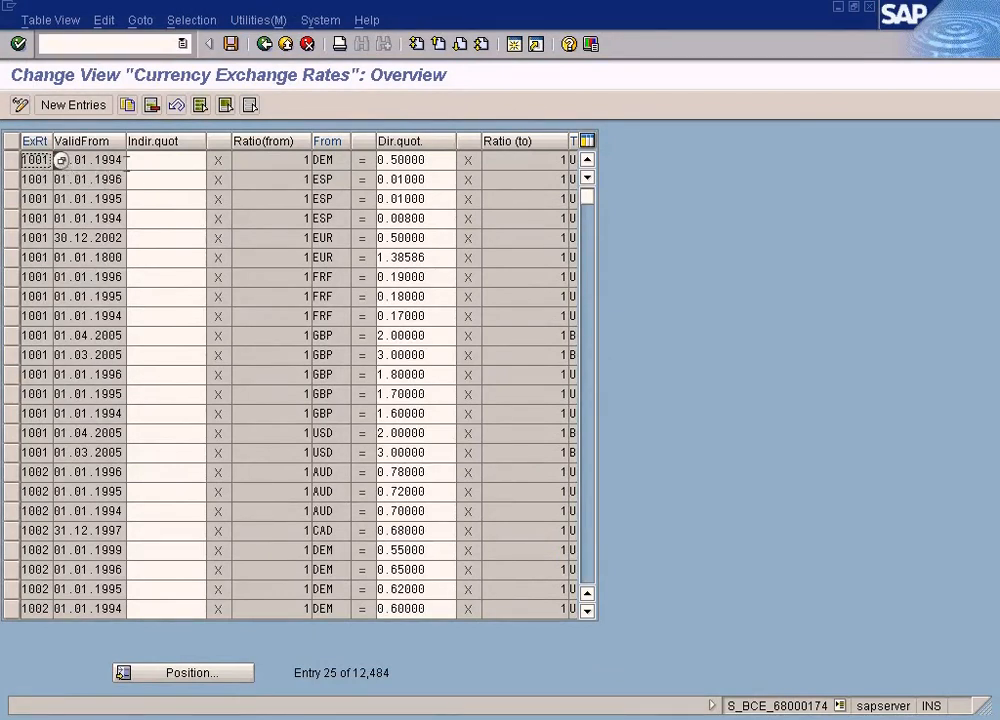
left_click(122, 160)
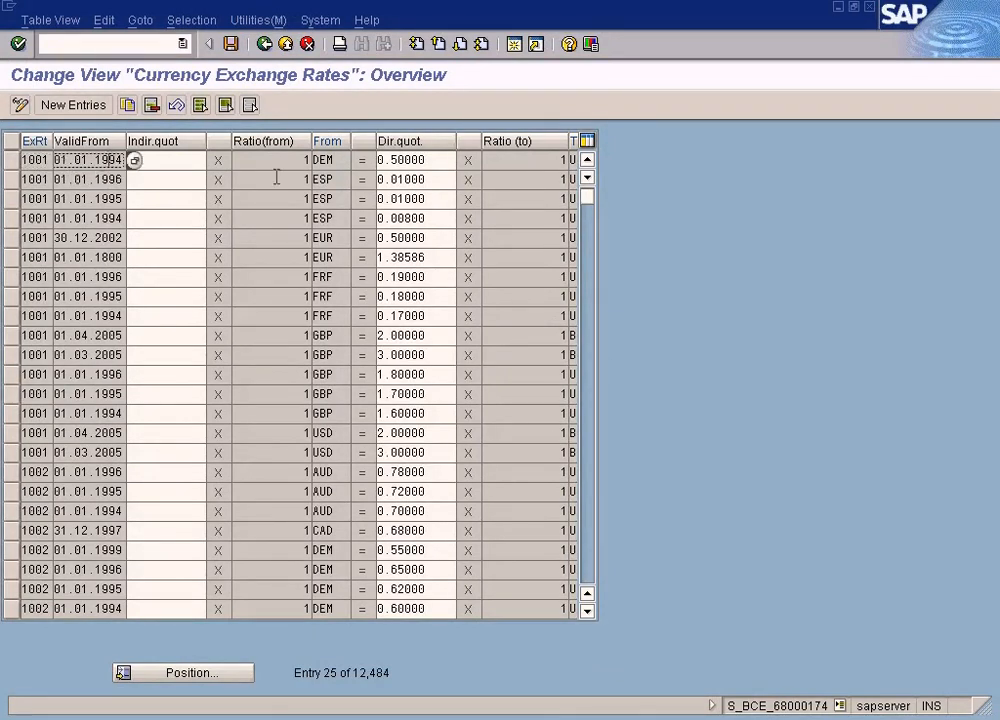
left_click(434, 160)
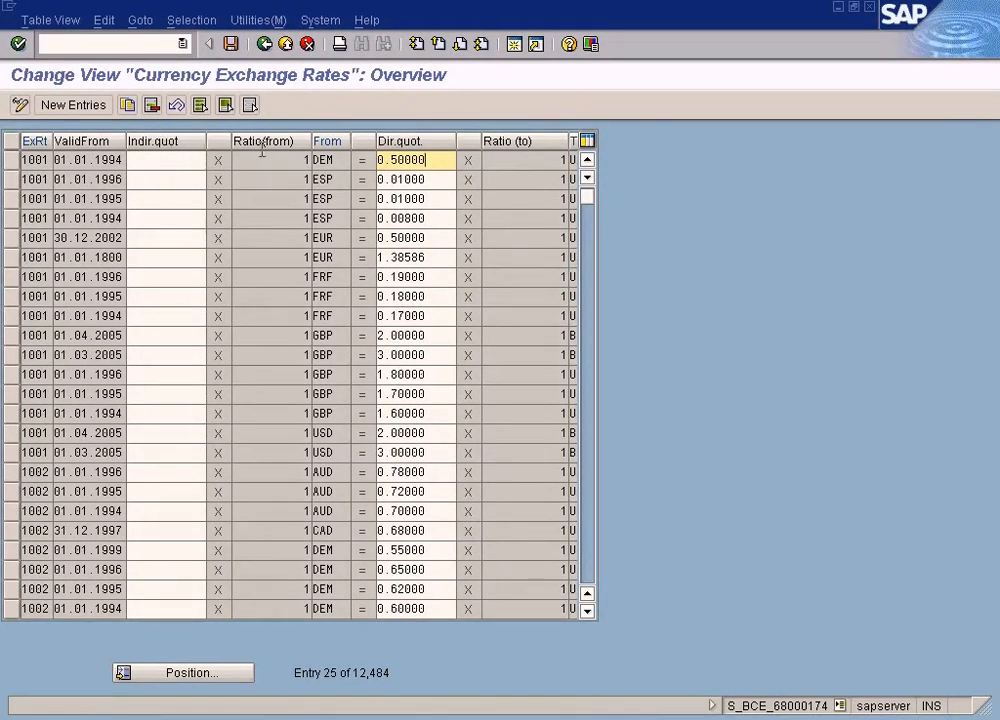
- Narrow the Ratio (to) column of the exchange rates table so the To currency column is fully visible
left_click_drag(444, 158, 357, 166)
left_click_drag(568, 140, 534, 141)
left_click(563, 160)
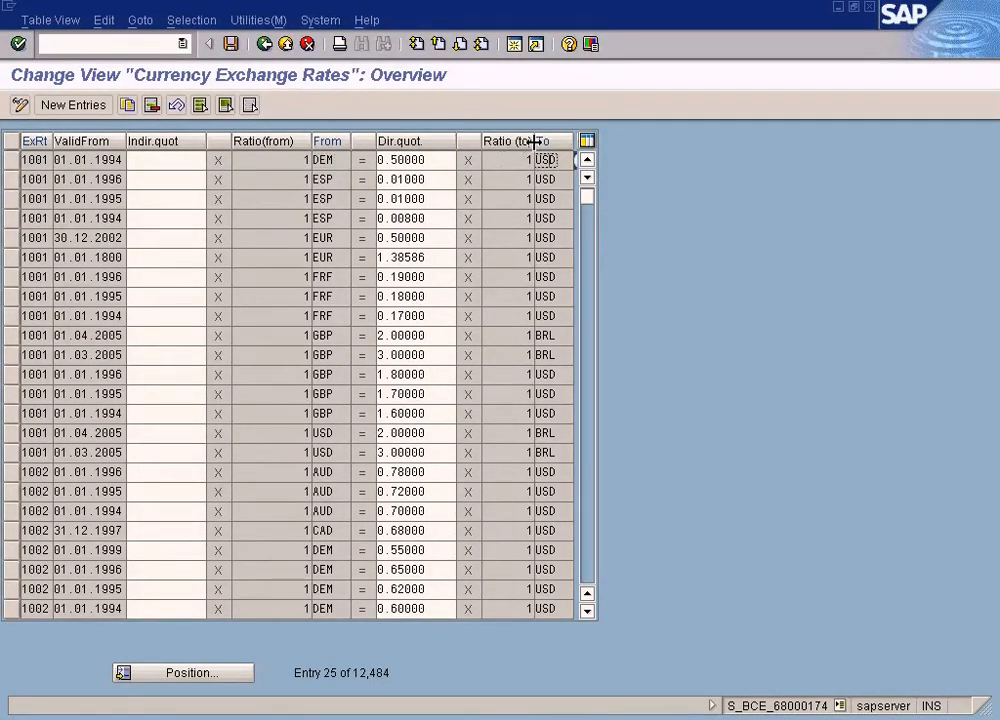
left_click_drag(534, 141, 520, 141)
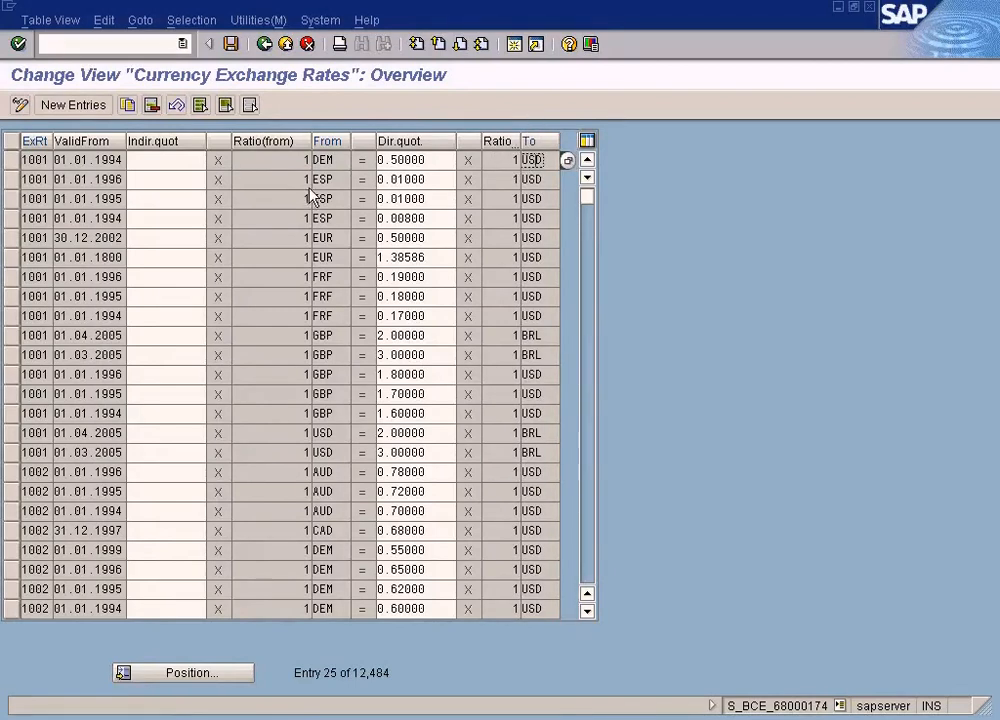
- Check the exchange rate type, valid-from date and direct quotation of the first 1001 row, DEM to USD
left_click(35, 160)
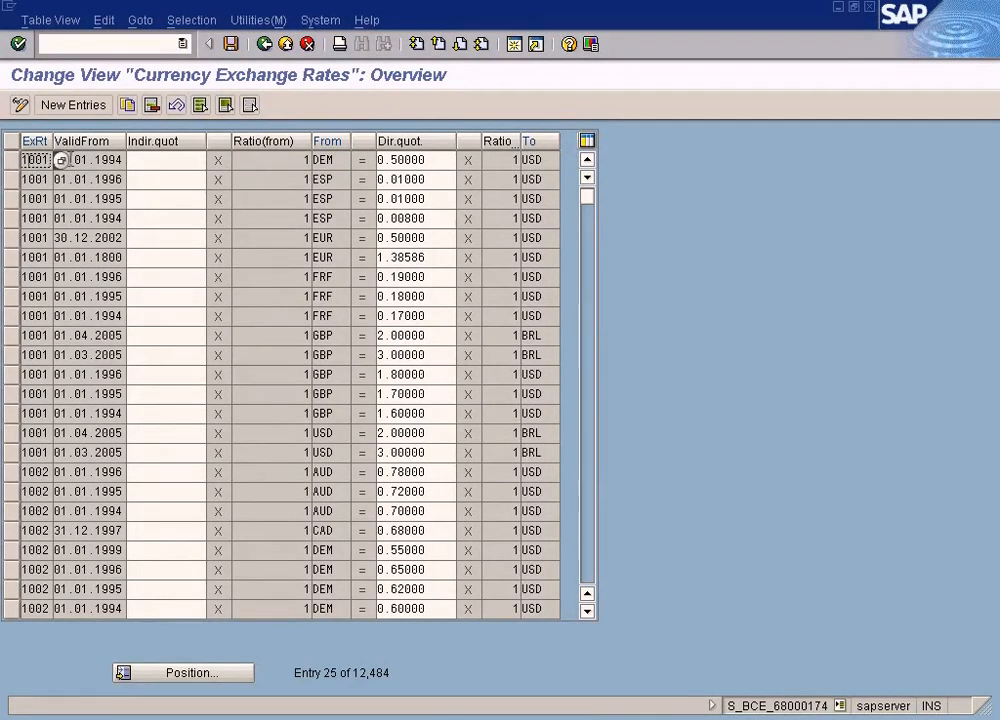
left_click(90, 163)
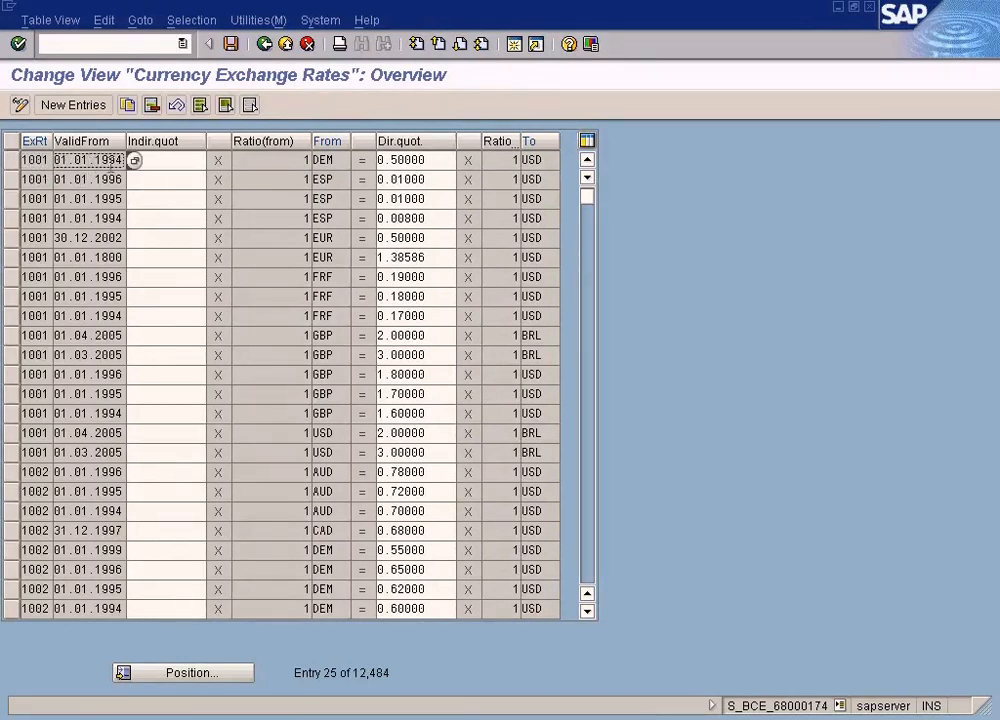
double_click(395, 160)
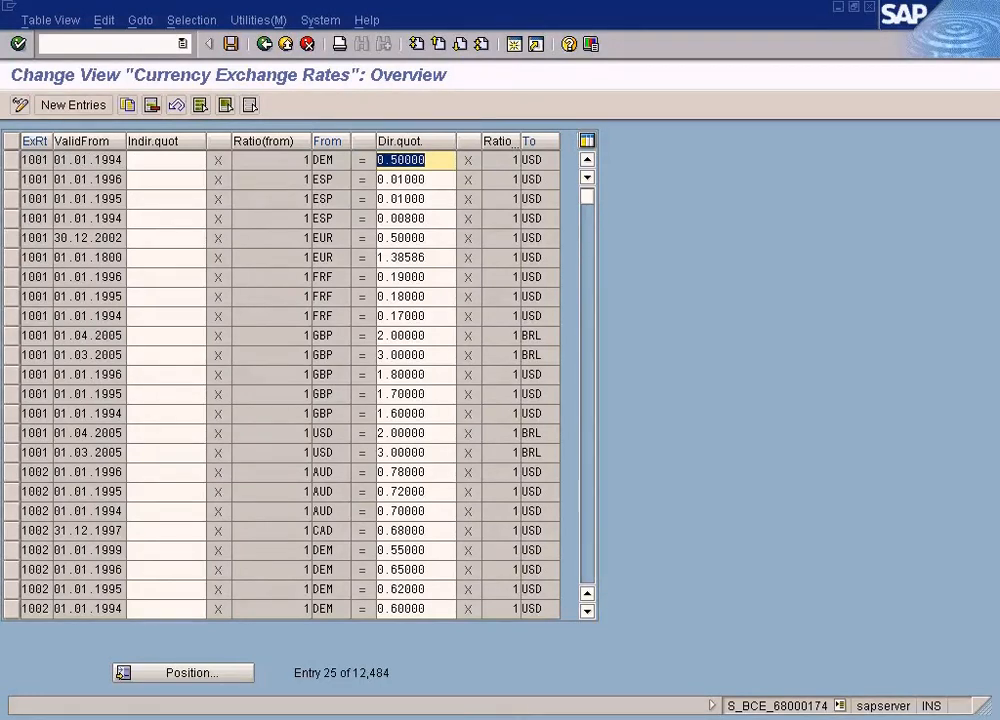
- Switch to the vendor invoice for company code SUN and check its invoice date
left_click(511, 709)
left_click(413, 697)
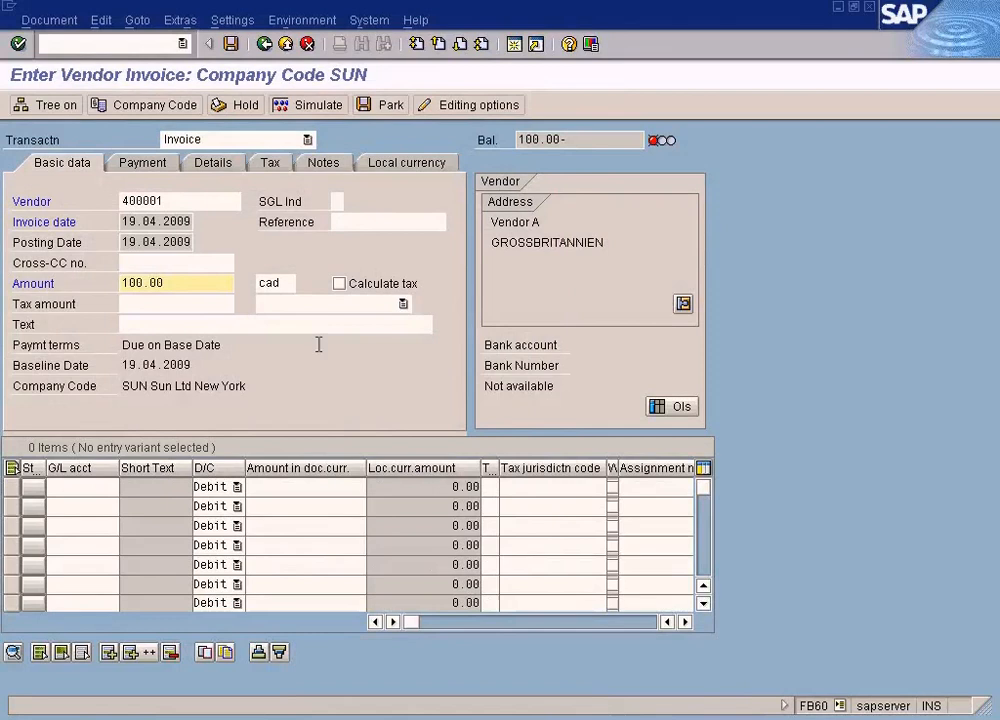
double_click(122, 220)
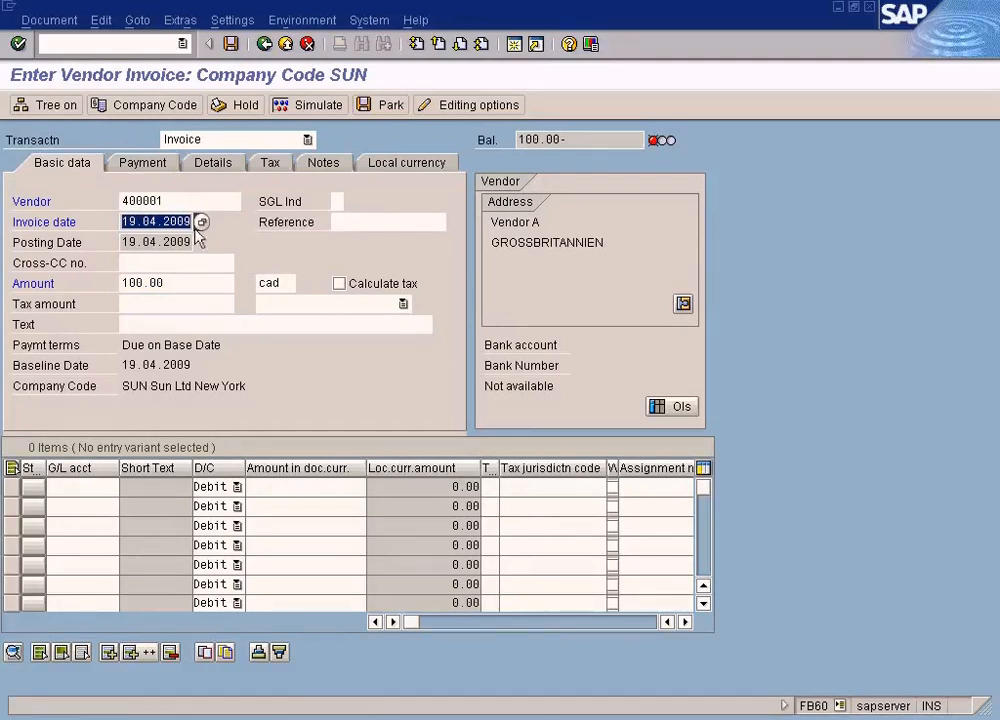
- Return to the Currency Exchange Rates overview and position the list at rate type M, from currency usd, to-currency cad
left_click(397, 718)
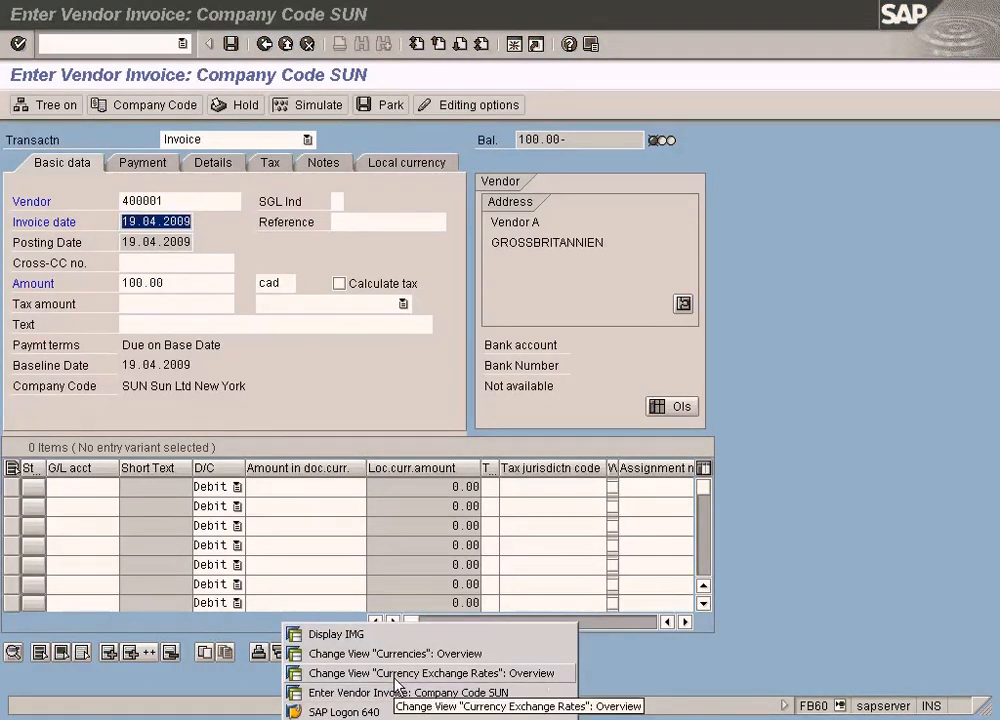
left_click(397, 684)
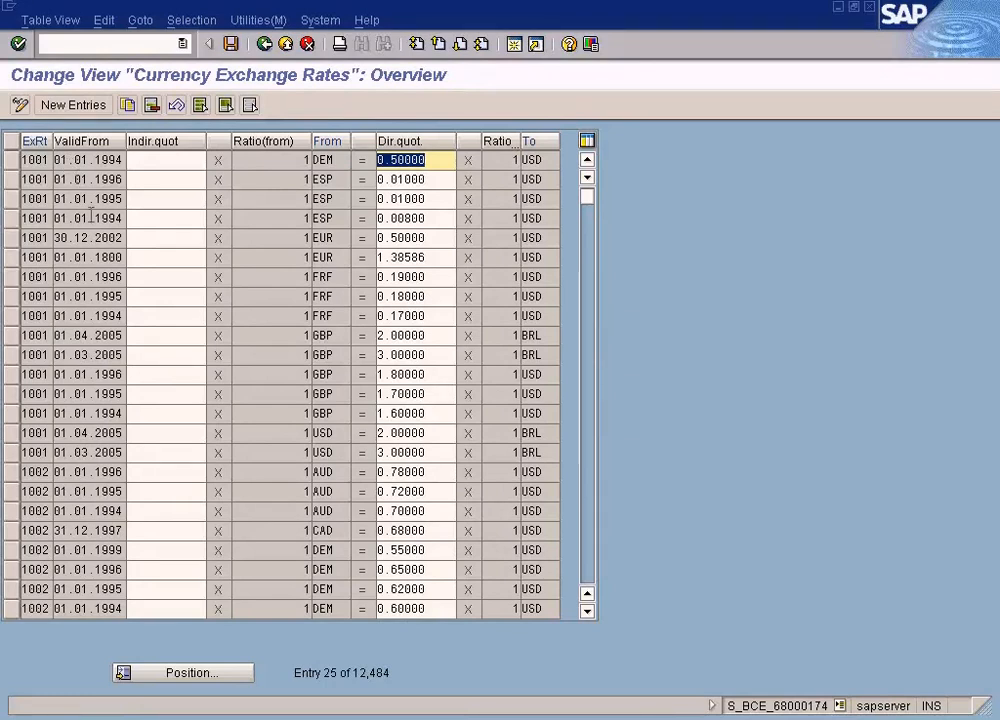
left_click(190, 671)
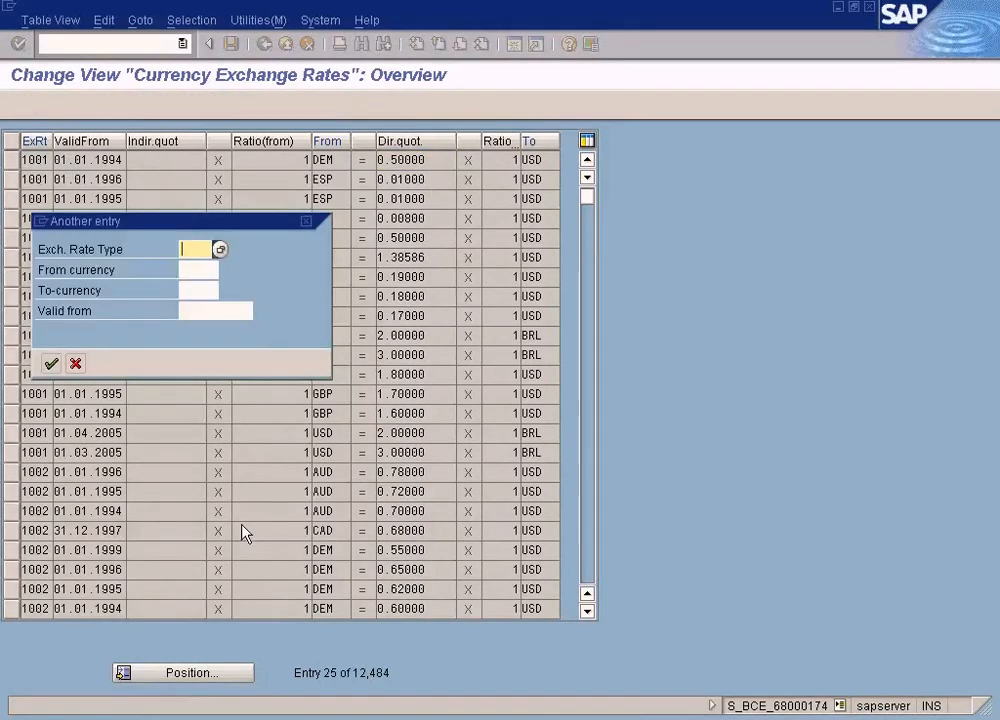
type("m")
key("Tab")
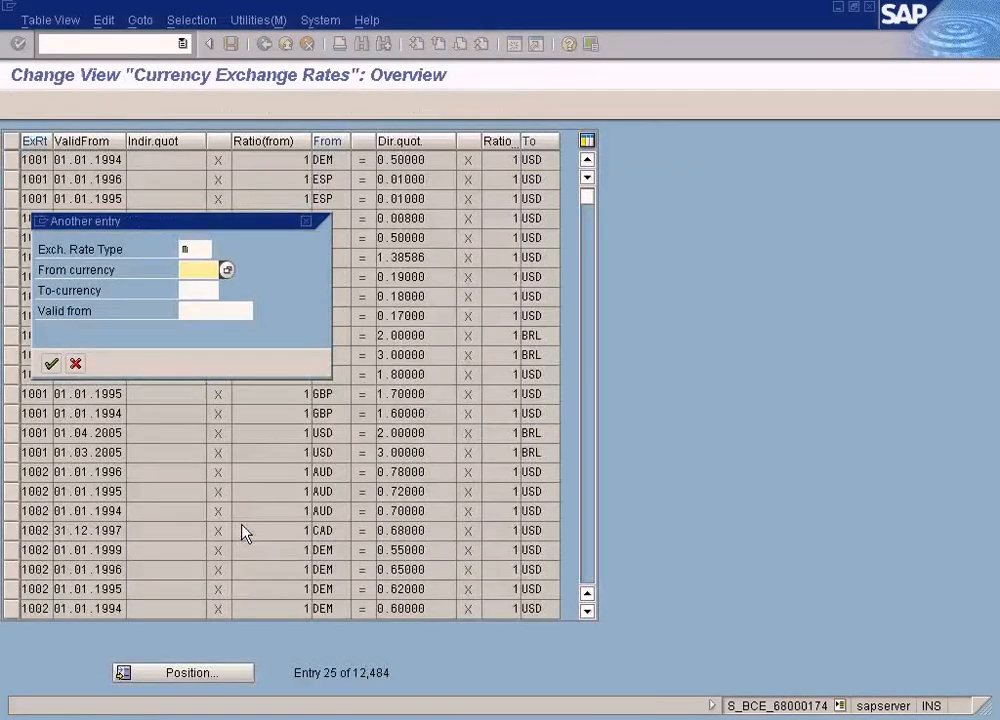
type("usd")
key("Tab")
type("cad")
key("Return")
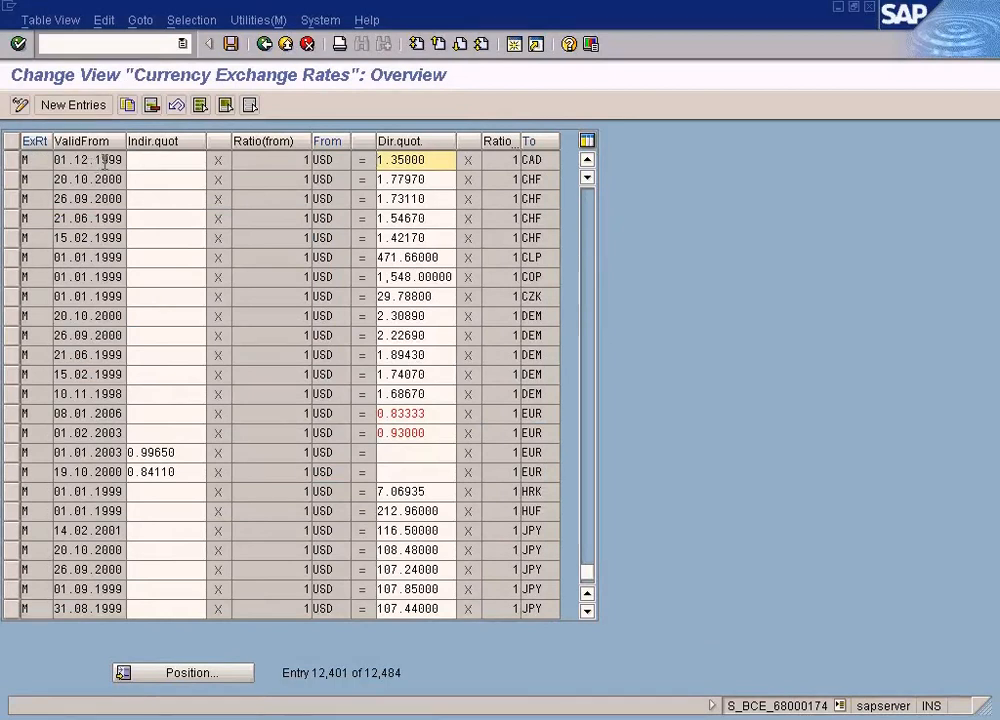
- Compare the valid-from date and target currency of the USD to CAD row with the first USD to CHF row
left_click_drag(122, 160, 82, 160)
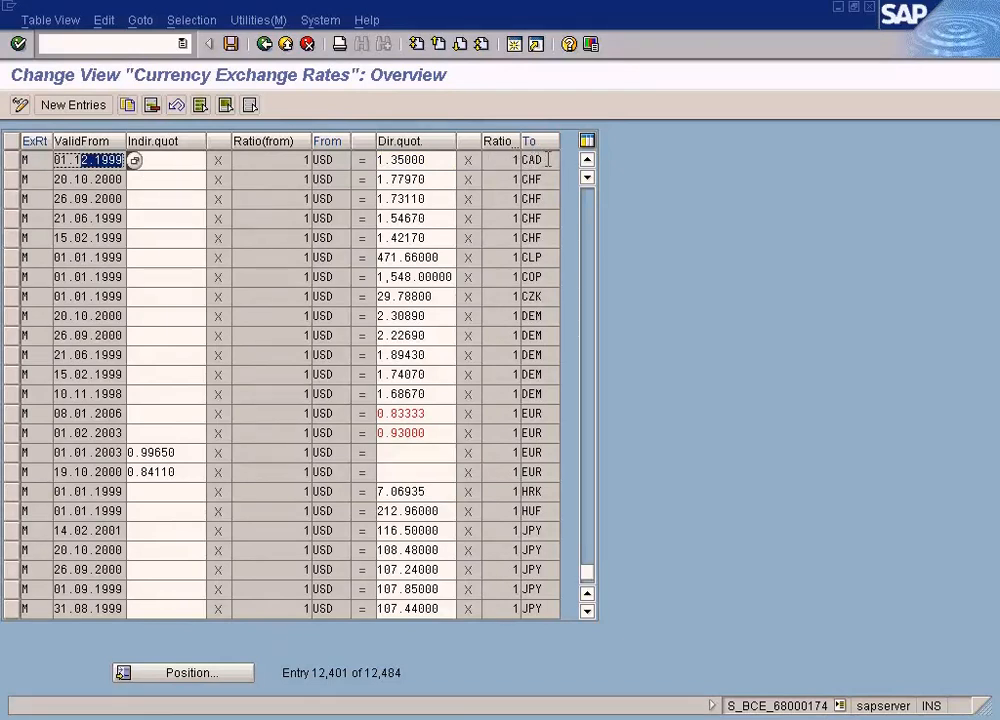
left_click_drag(546, 160, 518, 157)
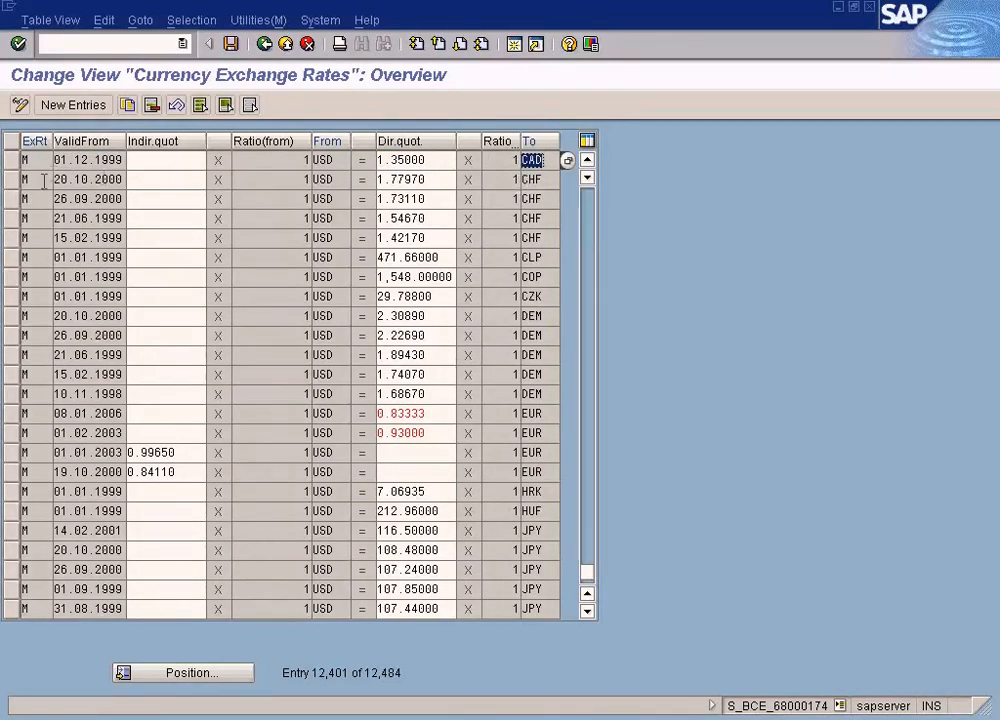
left_click_drag(63, 180, 118, 180)
left_click(118, 181)
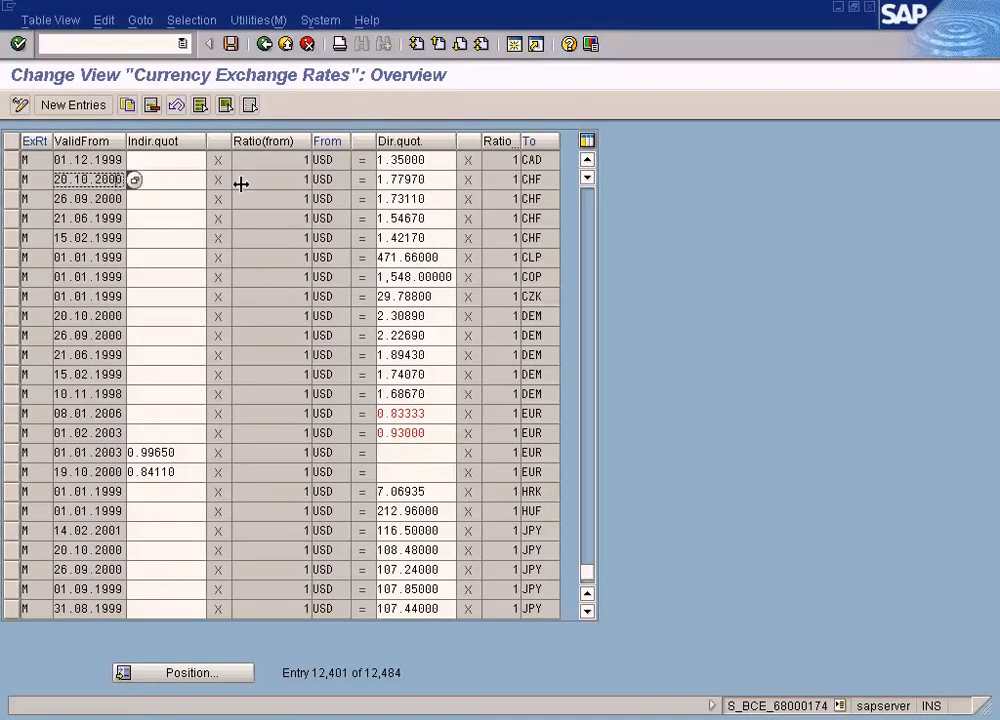
left_click_drag(544, 179, 515, 178)
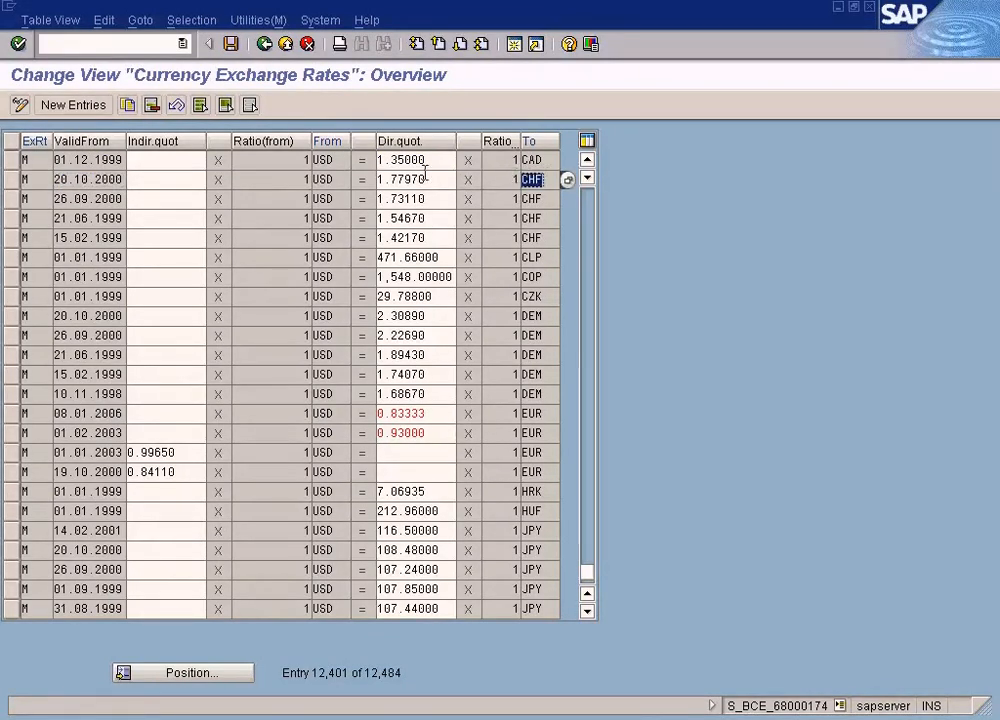
left_click_drag(543, 160, 517, 159)
- Check the vendor invoice's currency against the USD to CAD entry, examining that entry's direct quotation and valid-from date
key("alt+Tab")
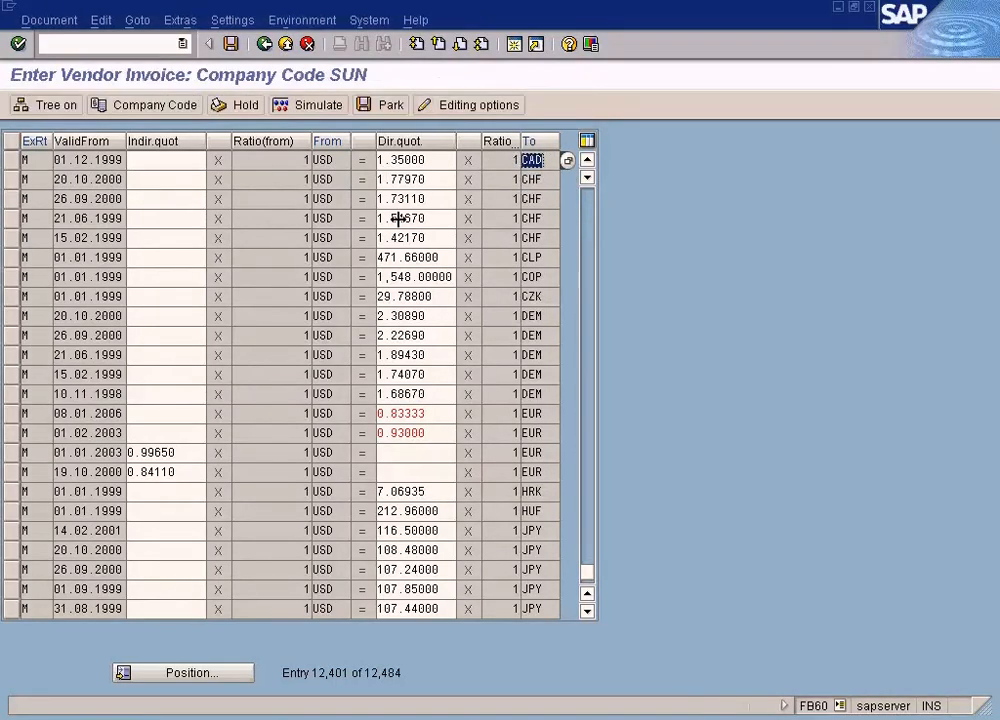
left_click_drag(284, 283, 257, 282)
key("alt+Tab")
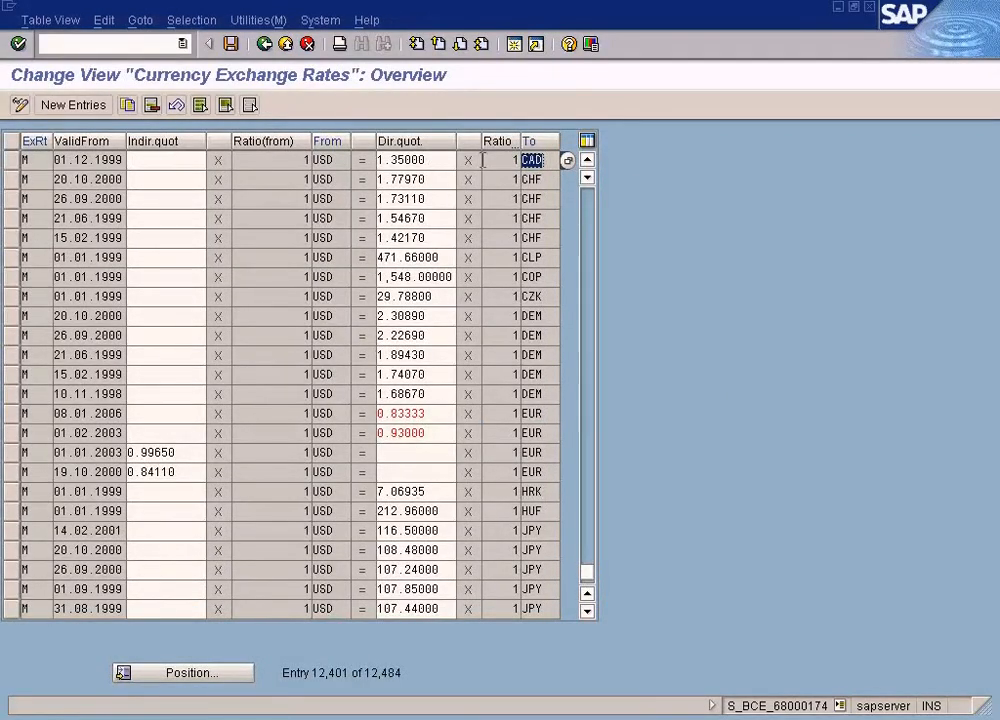
left_click(431, 160)
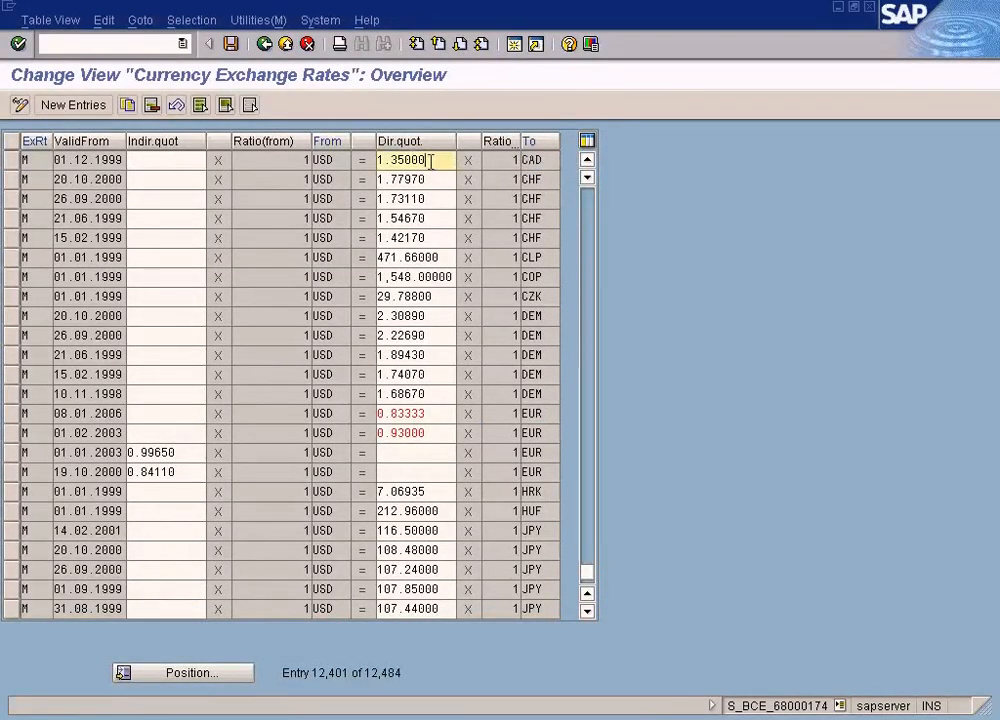
left_click_drag(431, 160, 355, 163)
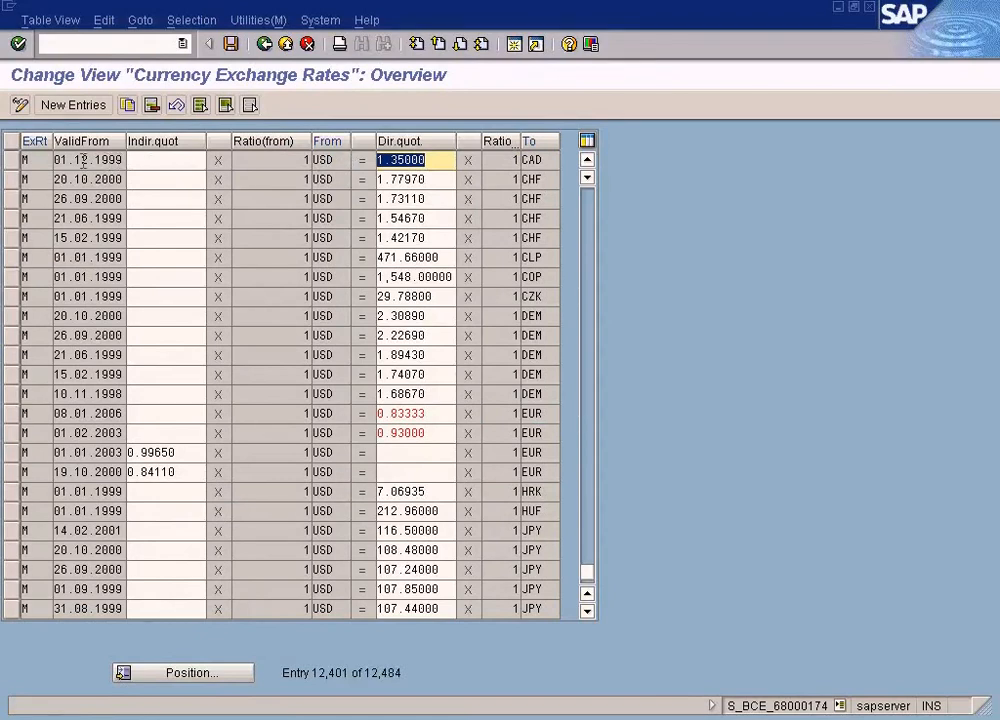
left_click_drag(50, 160, 134, 160)
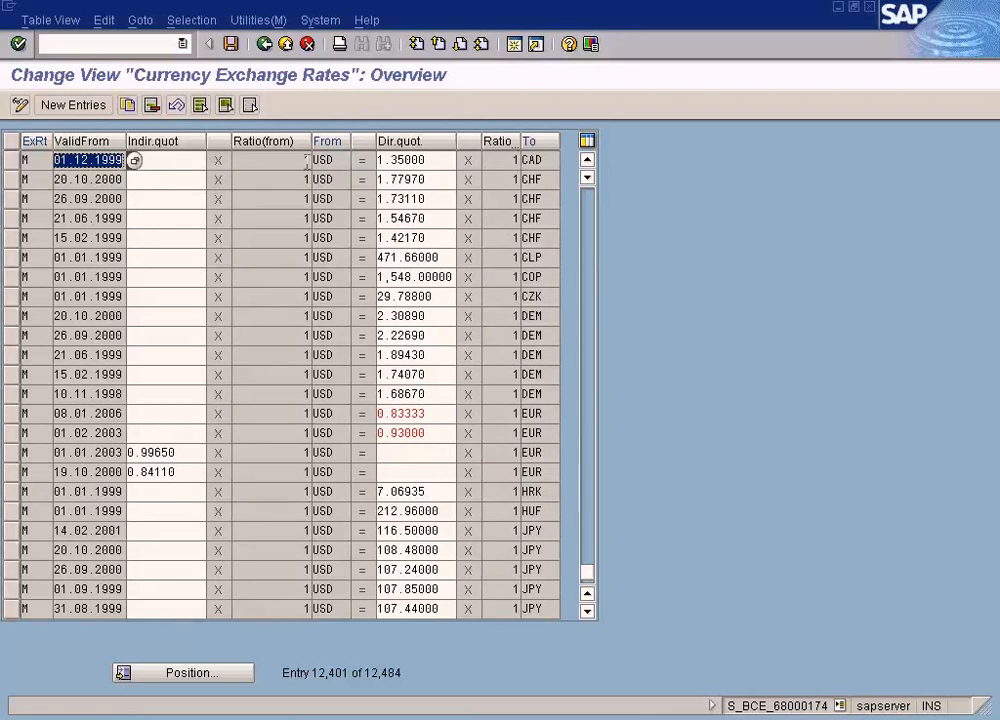
- Compare the direct quotations and valid-from dates of the first two USD to CHF rows, ending on the USD to CAD quotation
left_click(451, 182)
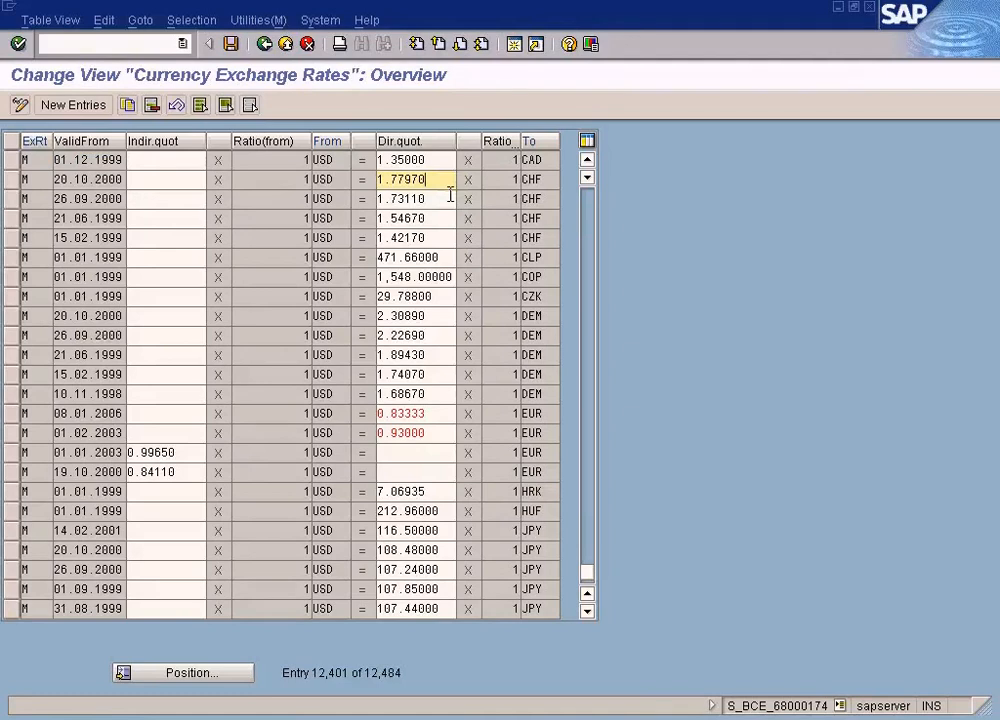
left_click(451, 195)
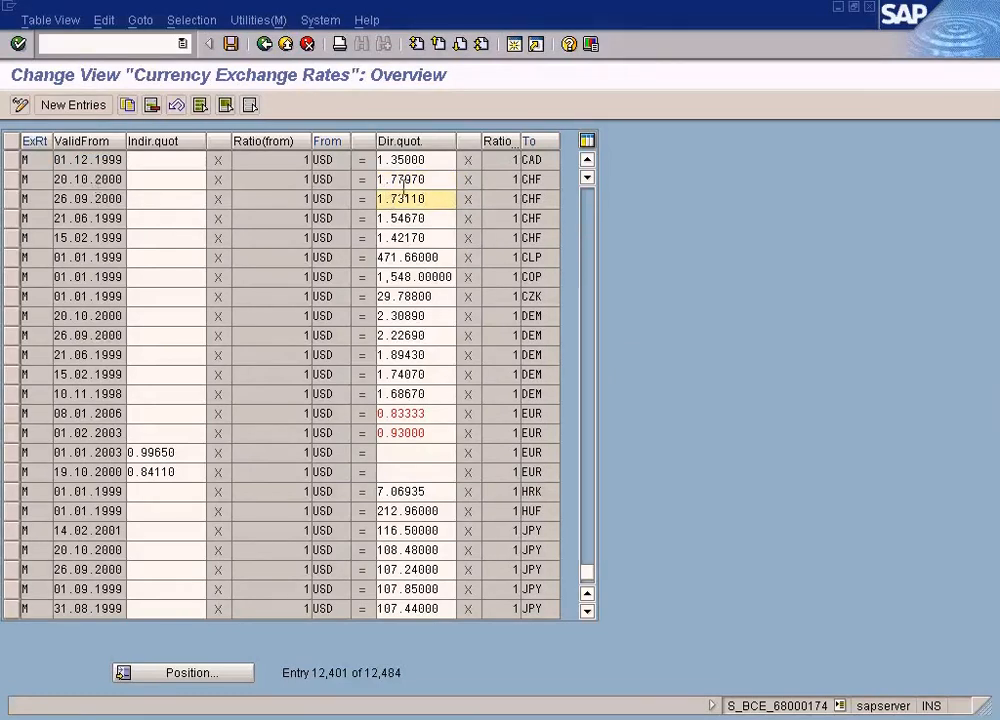
double_click(437, 180)
left_click(91, 197)
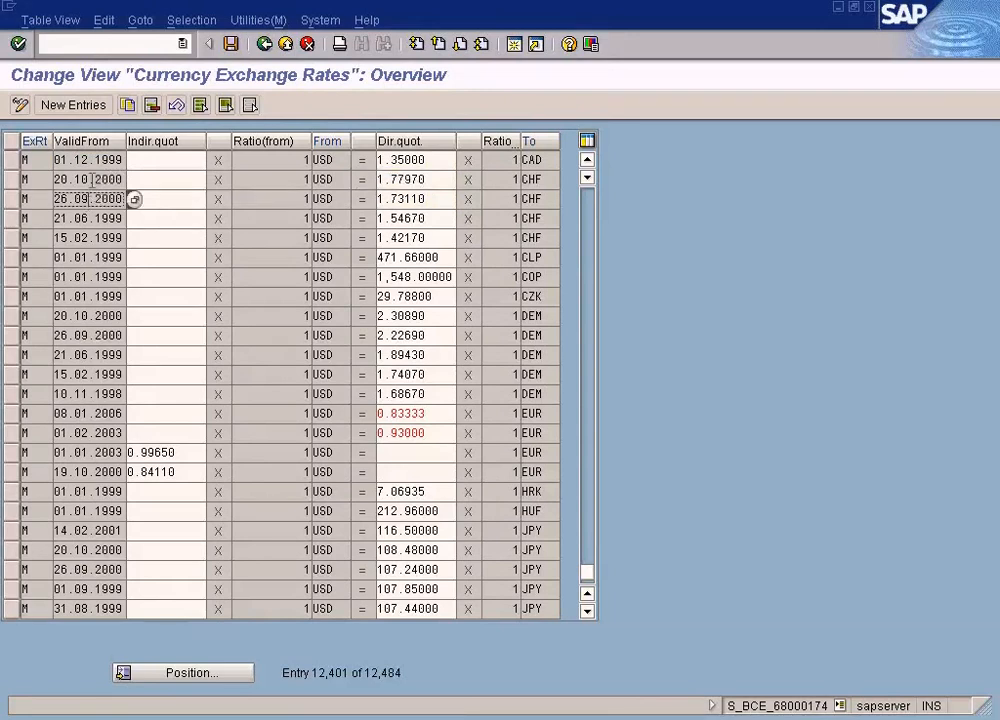
left_click(91, 181)
left_click(91, 197)
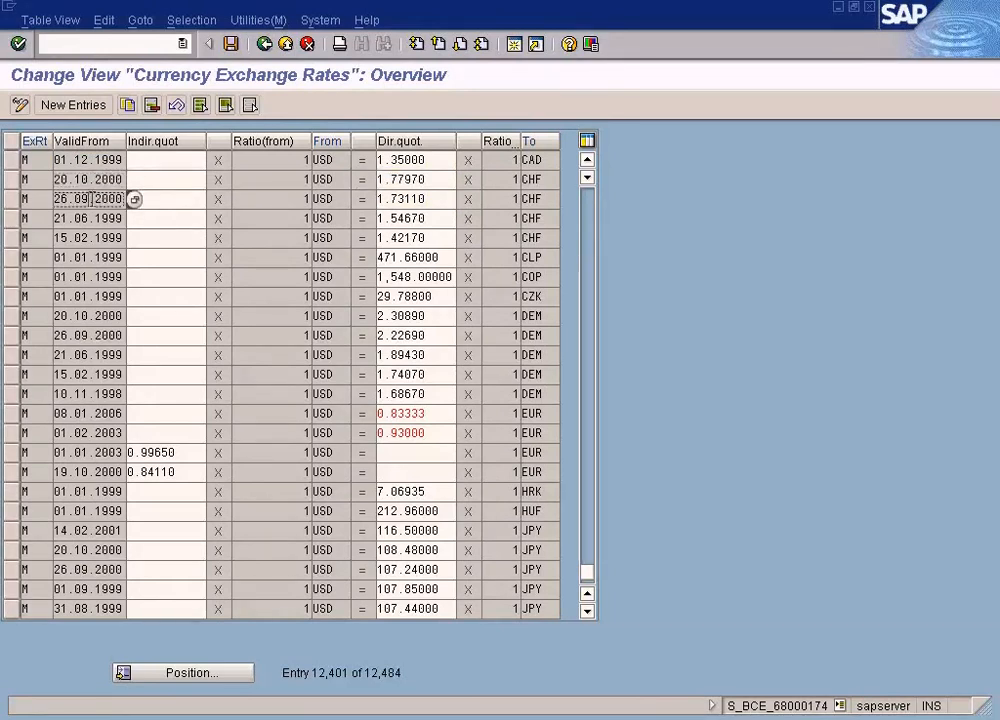
left_click(91, 181)
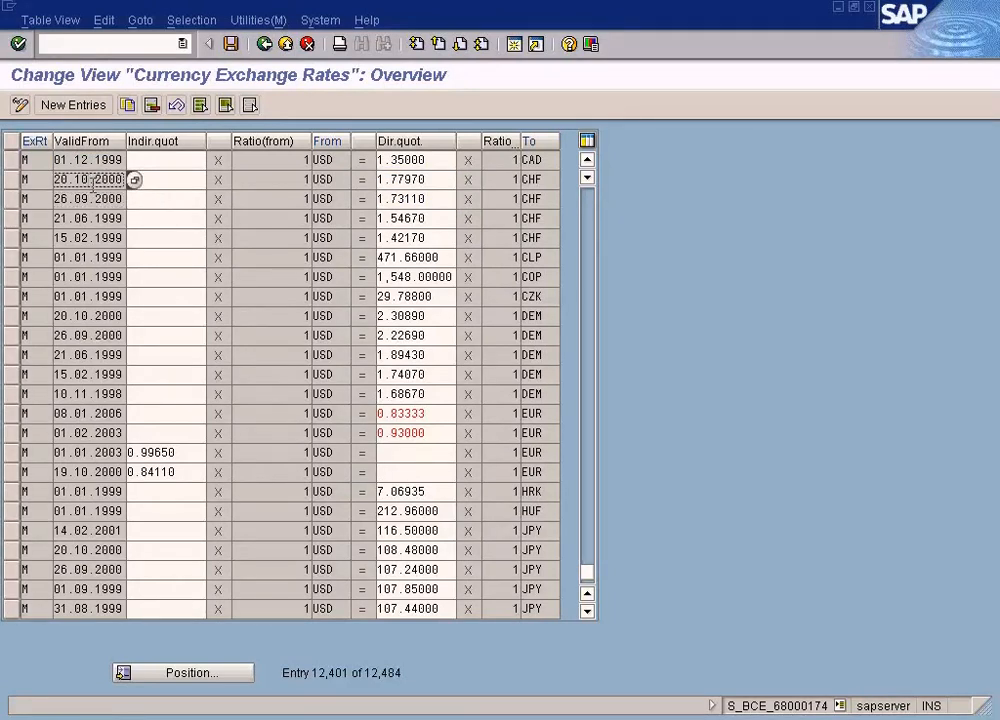
left_click(437, 181)
left_click(432, 196)
left_click(435, 180)
double_click(435, 159)
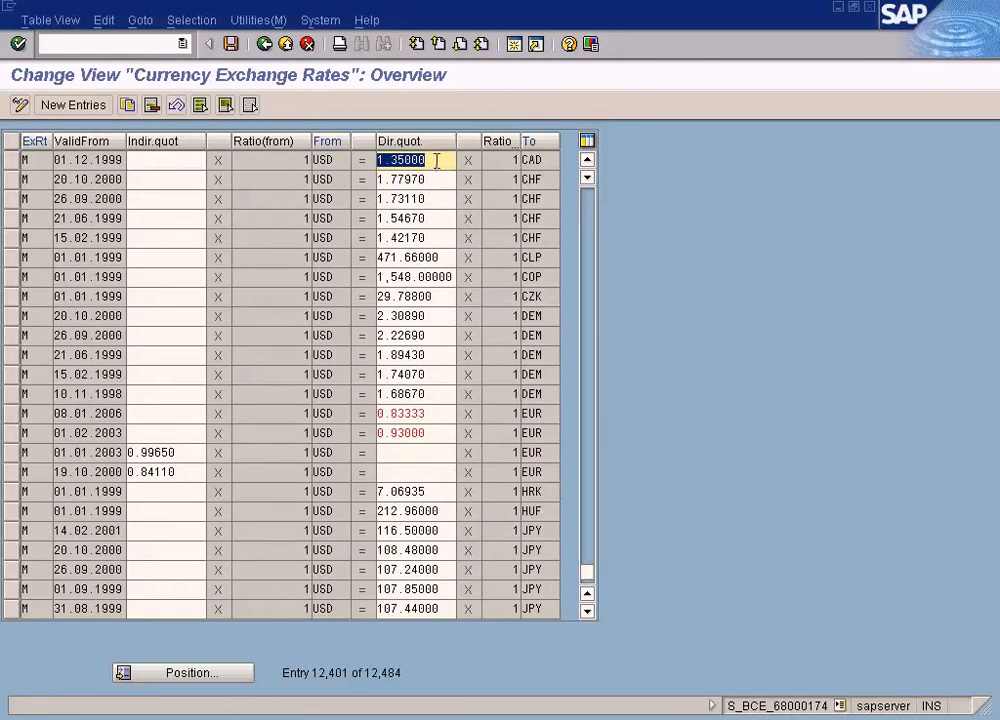
- Review the vendor invoice's amount and the exchange rate in its local currency details
key("alt+Tab")
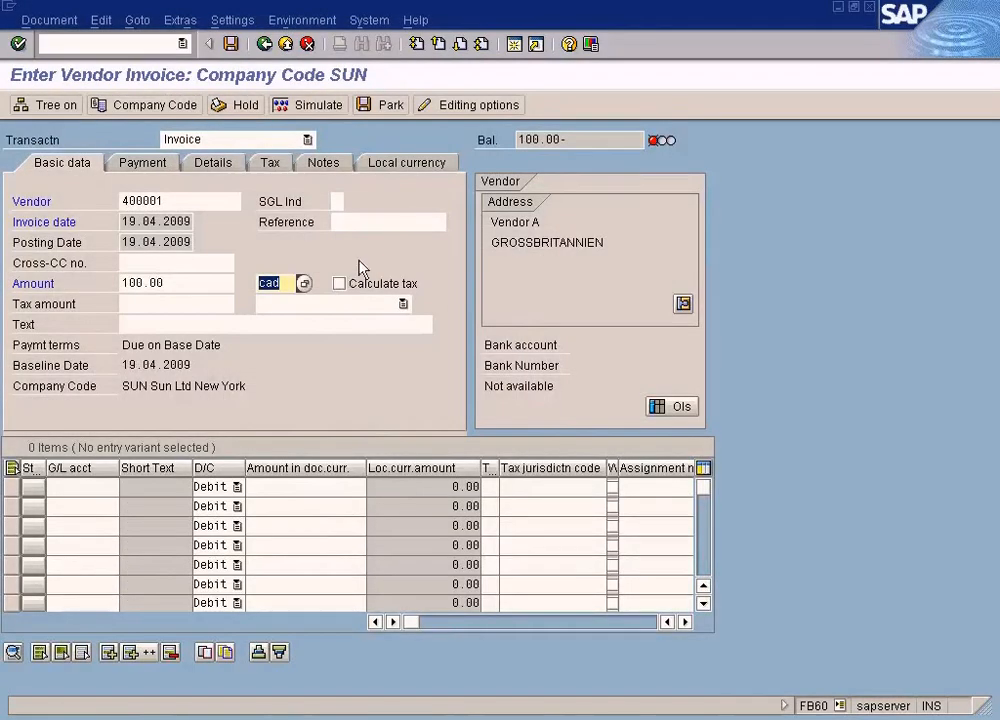
double_click(190, 284)
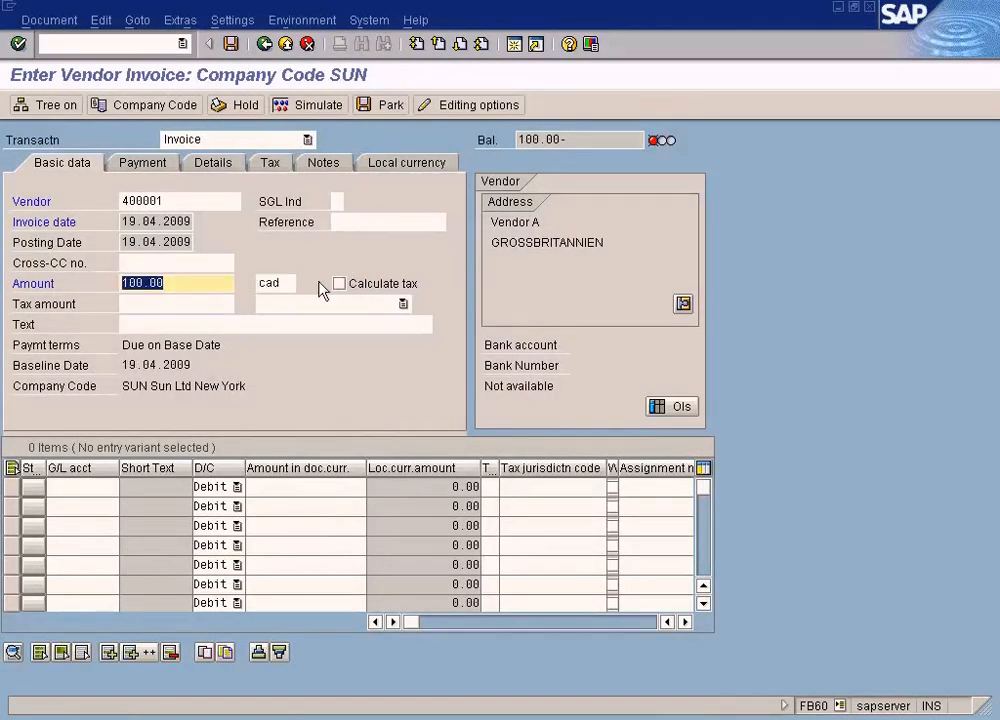
left_click(416, 162)
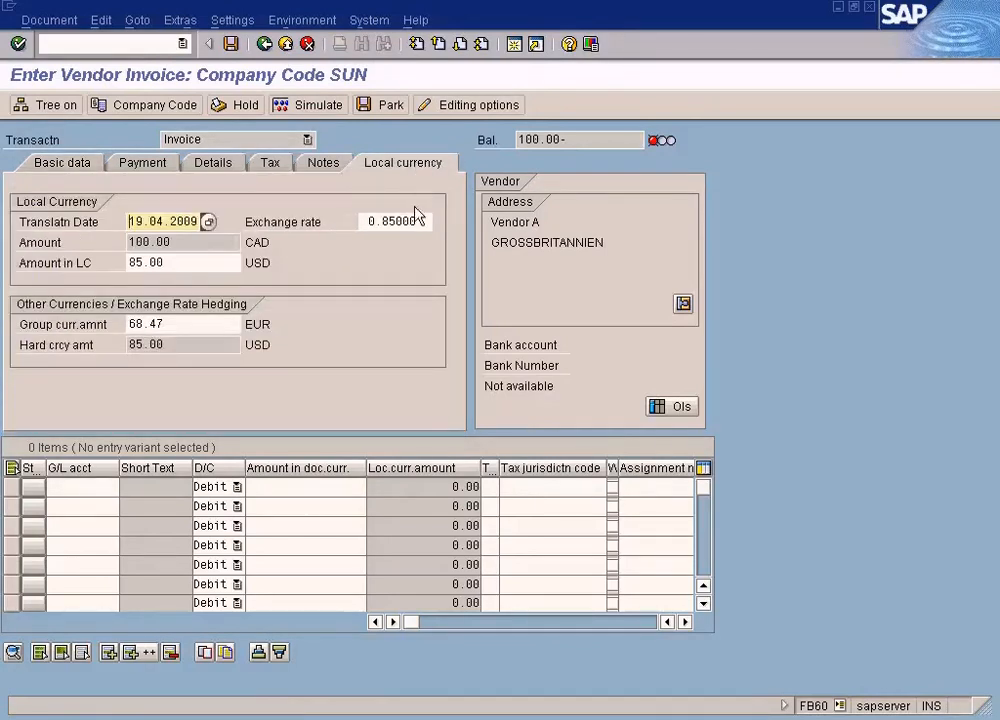
left_click_drag(420, 221, 308, 210)
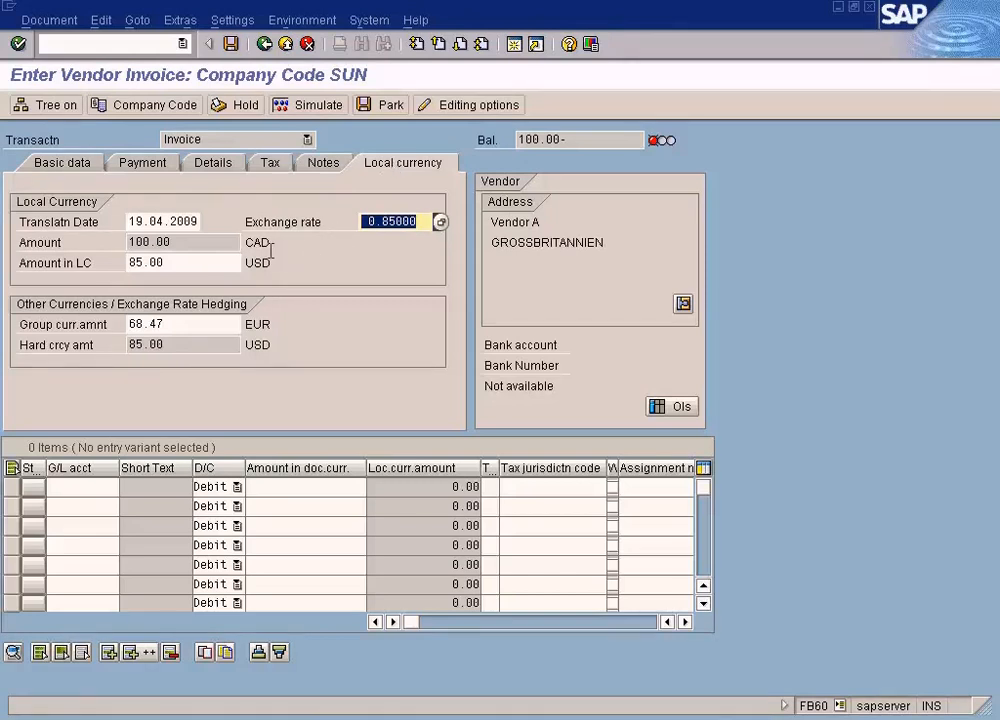
- Switch to the currency exchange rates table and position it at rate type M, from CAD to USD
left_click(440, 222)
left_click(415, 324)
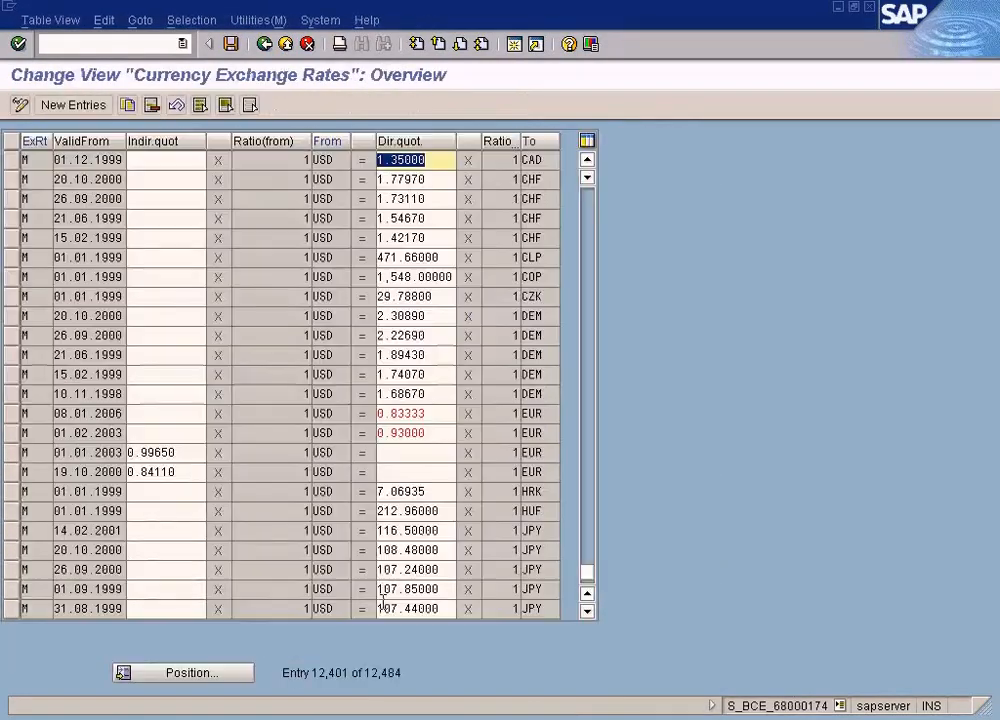
left_click(240, 665)
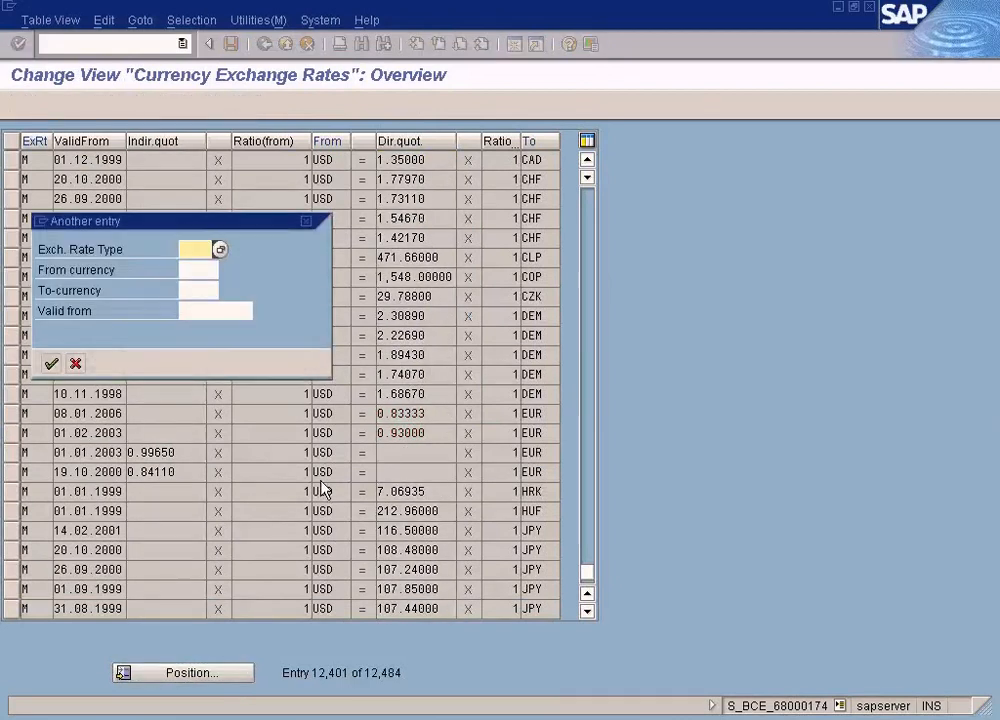
type("M")
key("Tab")
type("cas")
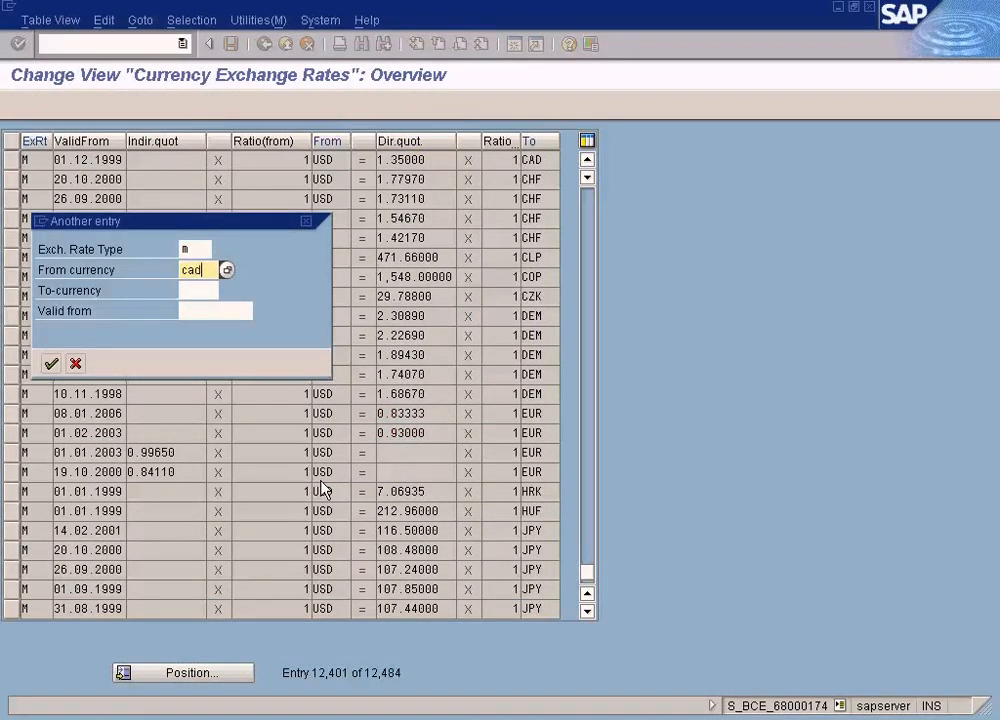
key("Tab")
type("usd")
key("Return")
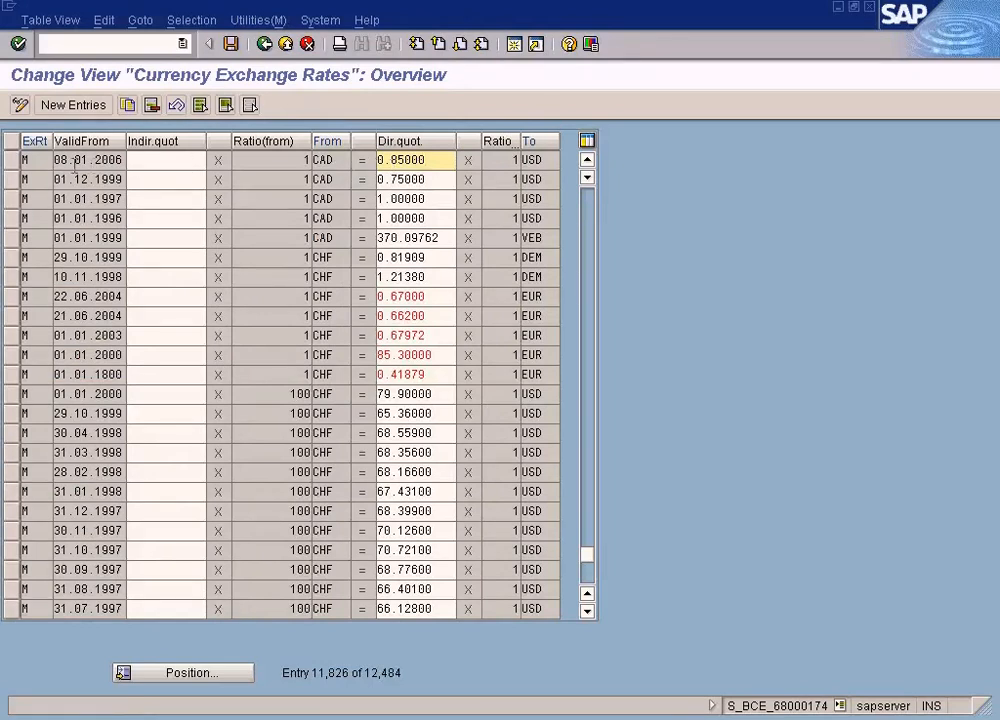
- Examine the first CAD to USD row's valid-from date and direct quotation, comparing them with the vendor invoice's exchange rate
left_click_drag(50, 160, 134, 161)
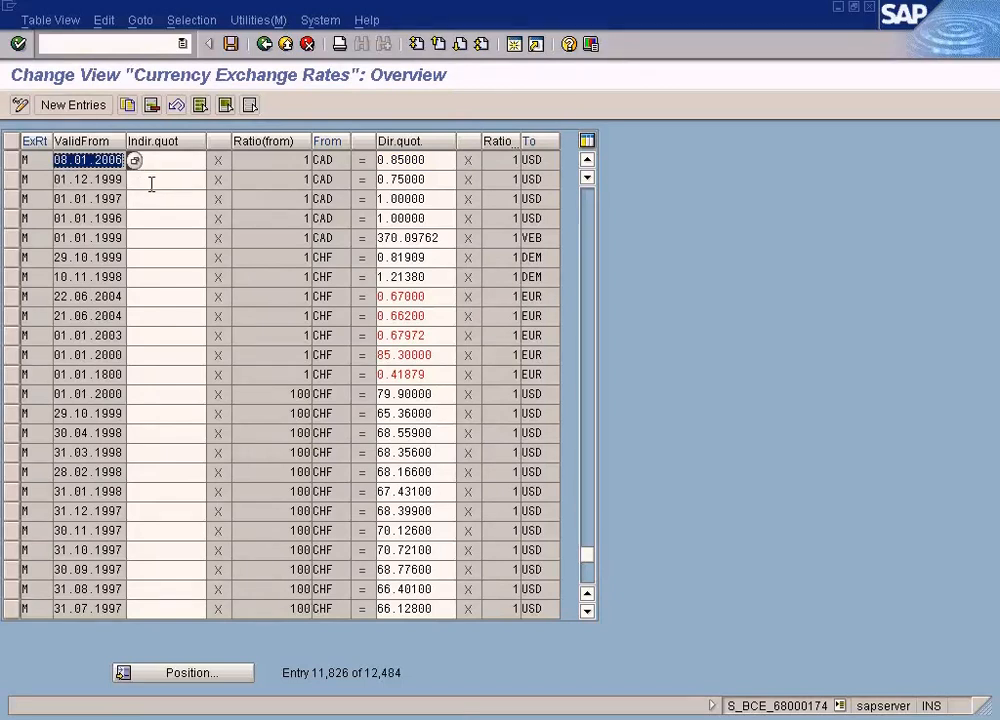
left_click_drag(427, 162, 340, 156)
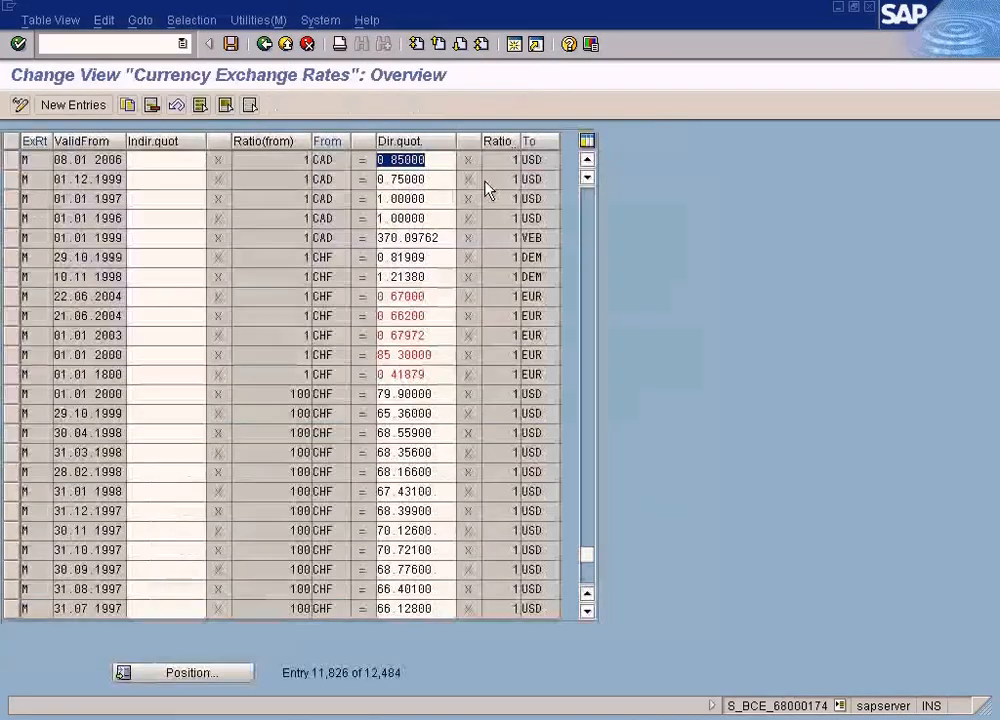
key("alt+Tab")
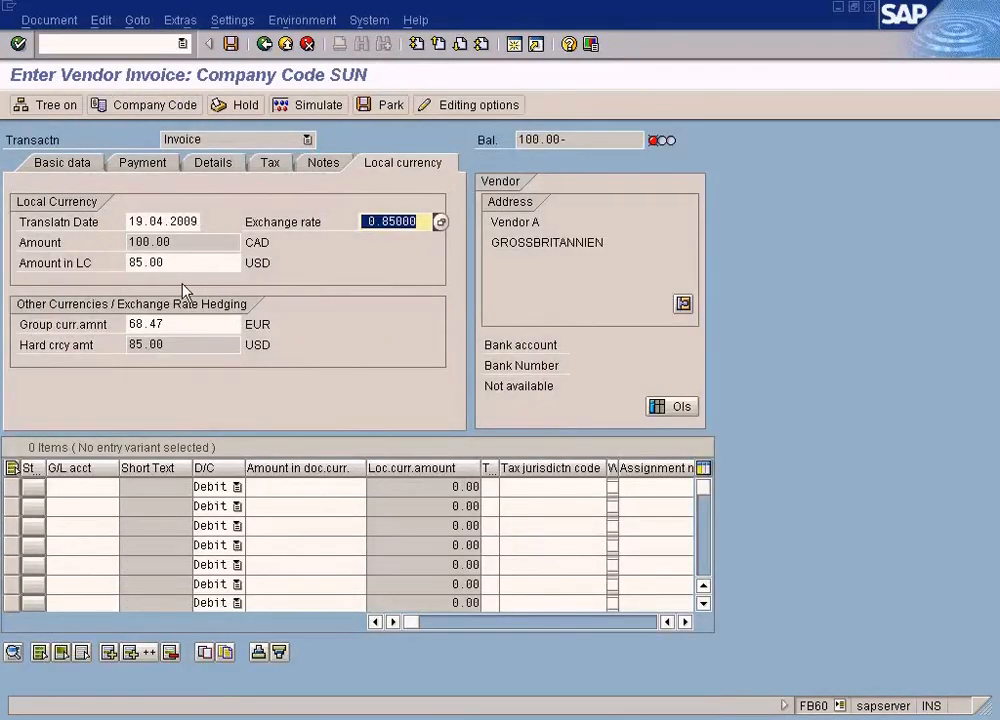
key("alt+Tab")
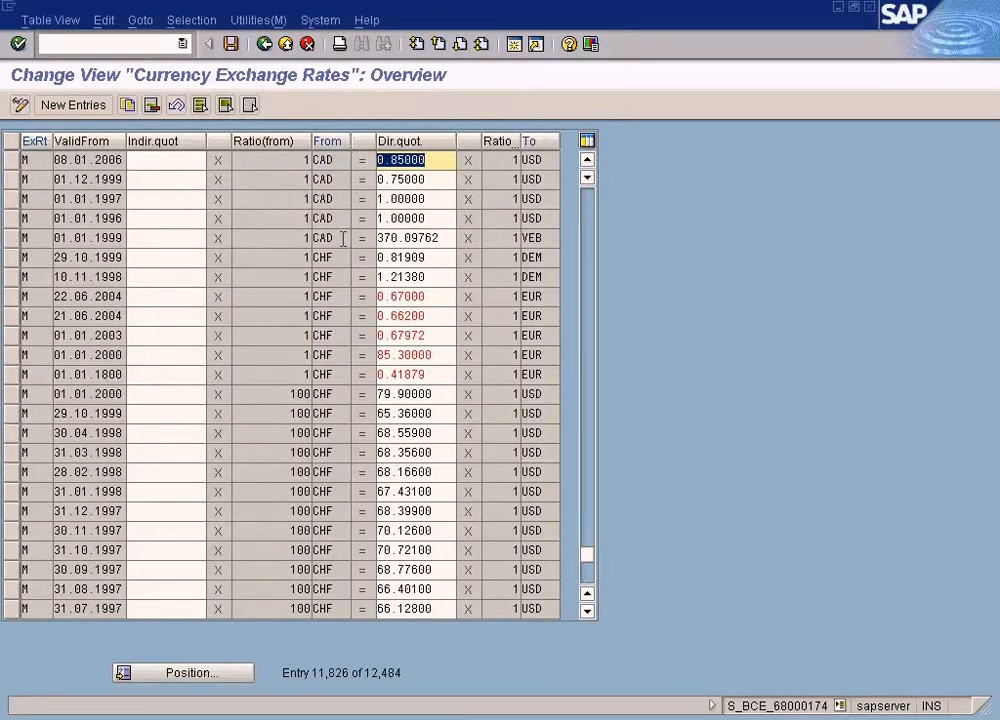
key("alt+Tab")
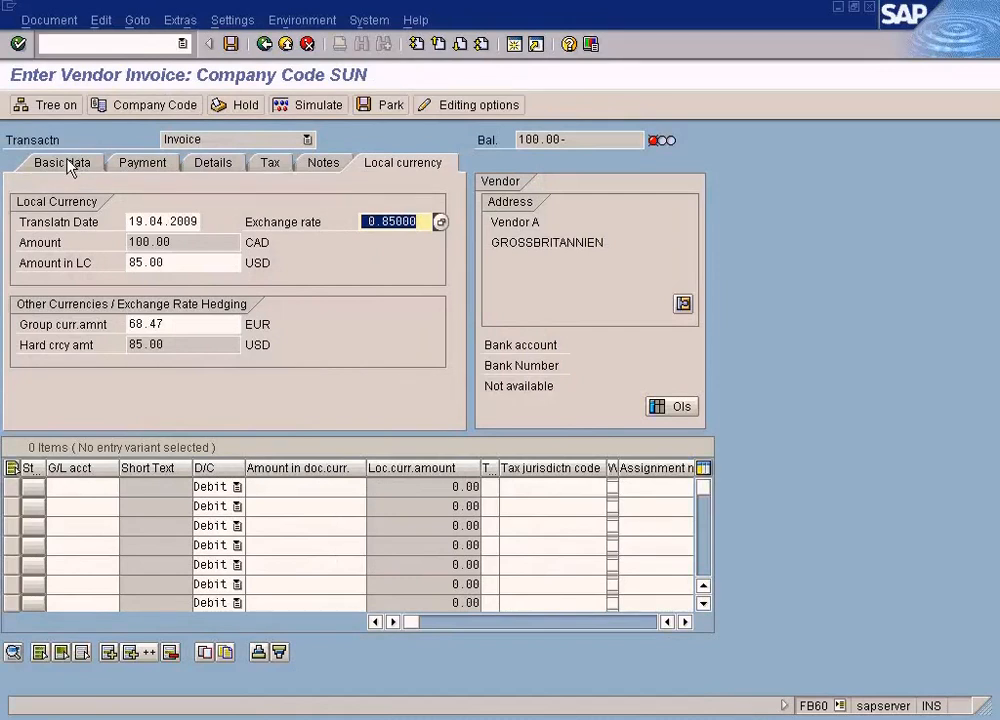
- Set the vendor invoice's currency to CHF and review the exchange rate in its local currency details
left_click(70, 166)
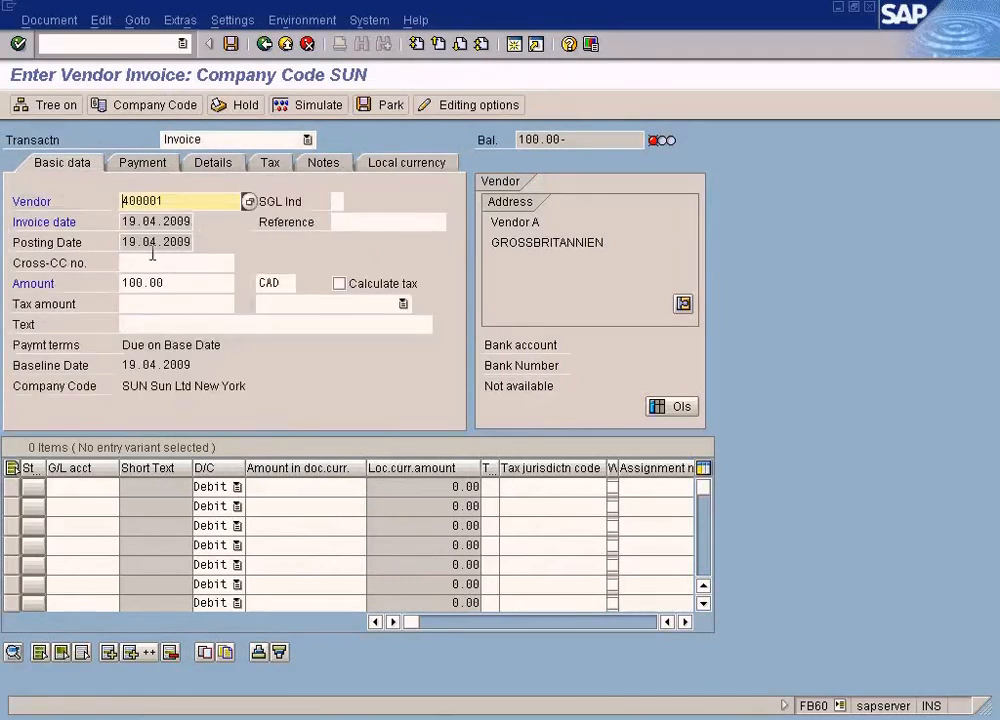
double_click(266, 283)
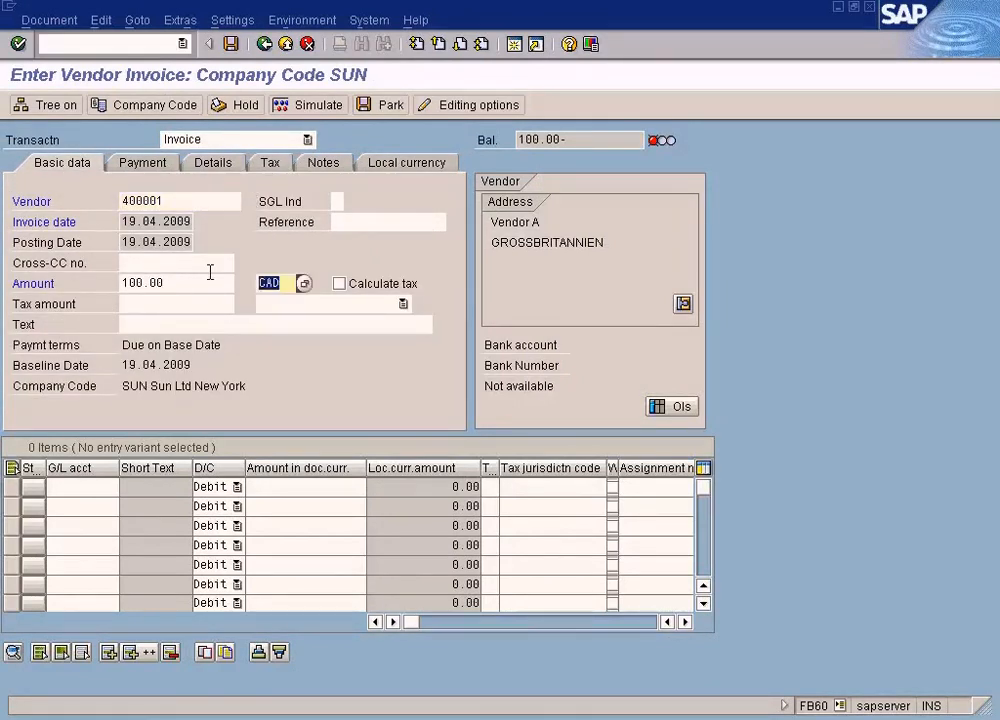
type("chf")
key("Return")
left_click(403, 163)
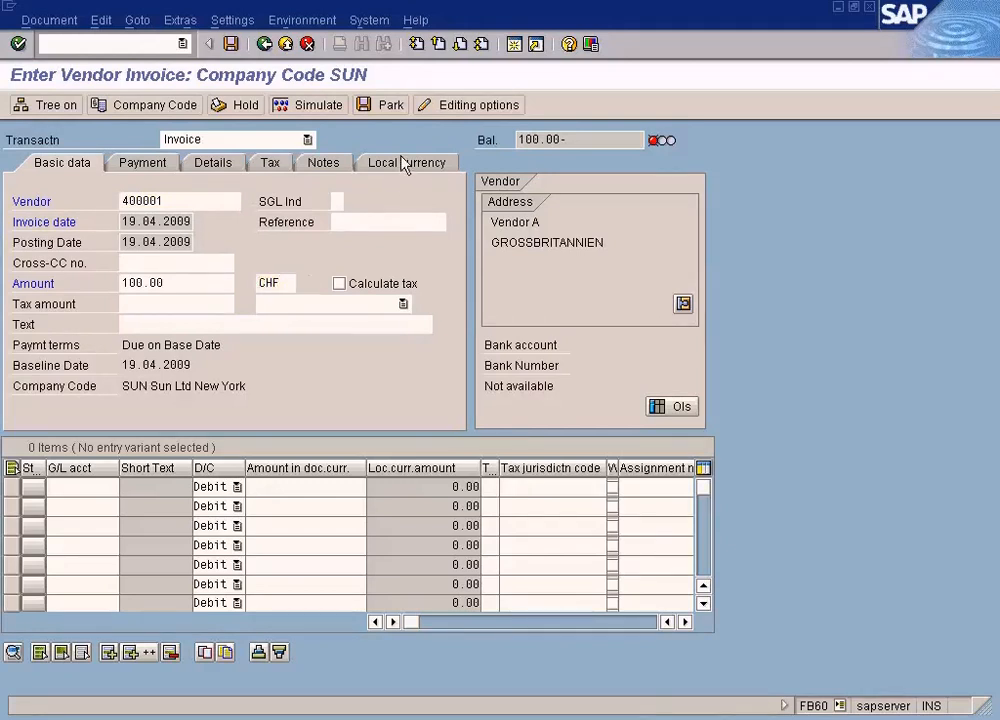
left_click_drag(364, 220, 421, 217)
- Return to the currency exchange rates table and position it at rate type M, from CHF to USD
left_click(440, 222)
left_click(415, 324)
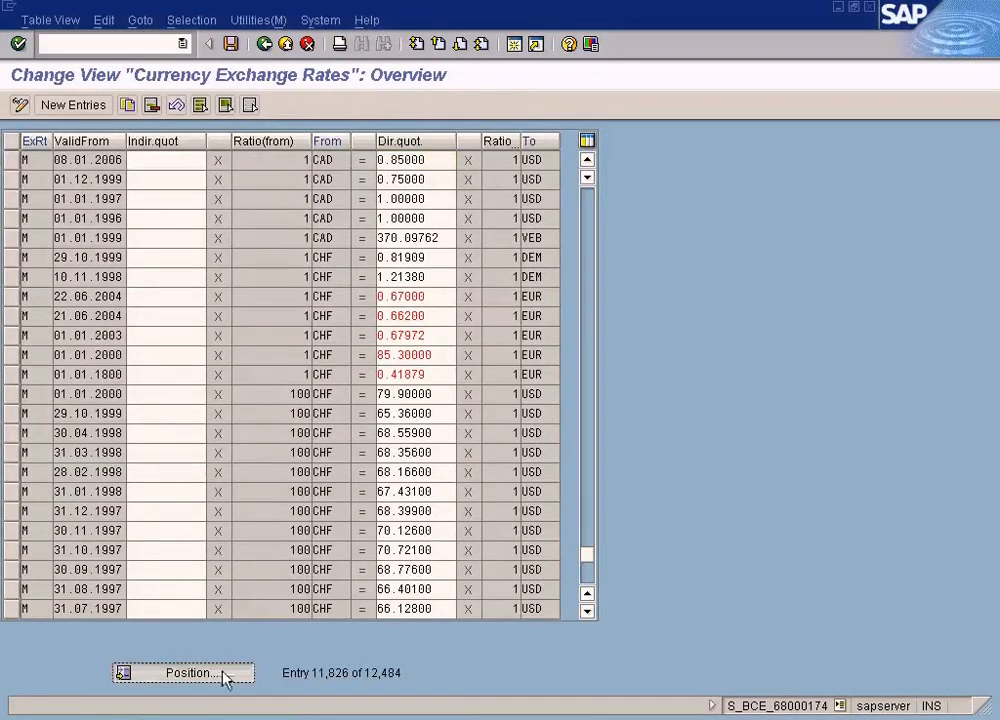
left_click(187, 673)
type("m")
key("Tab")
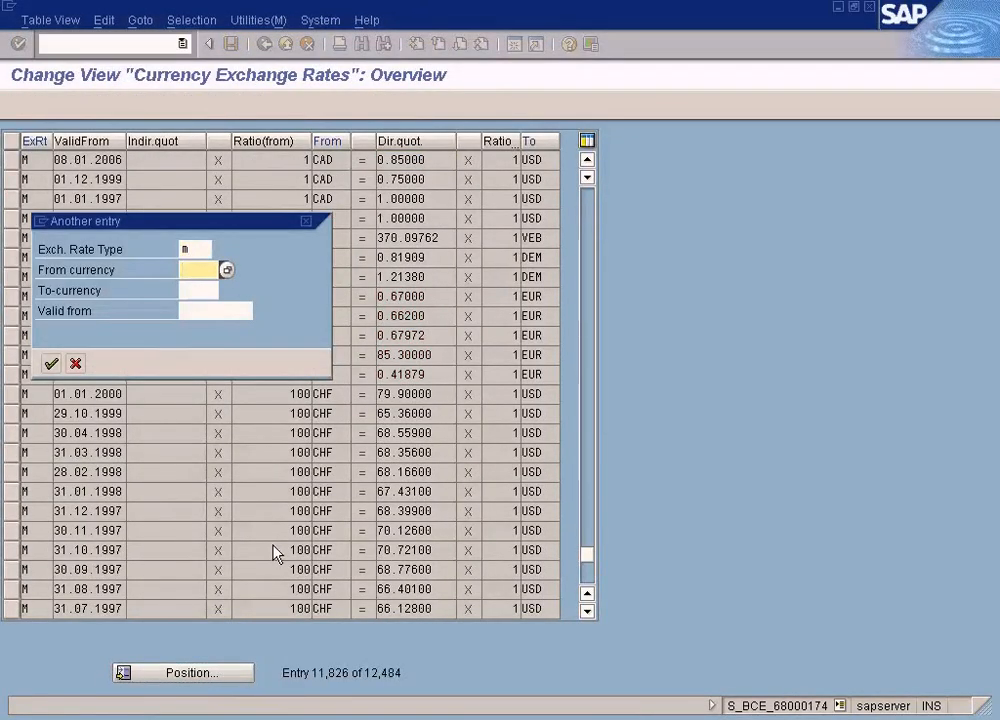
type("chf")
key("Tab")
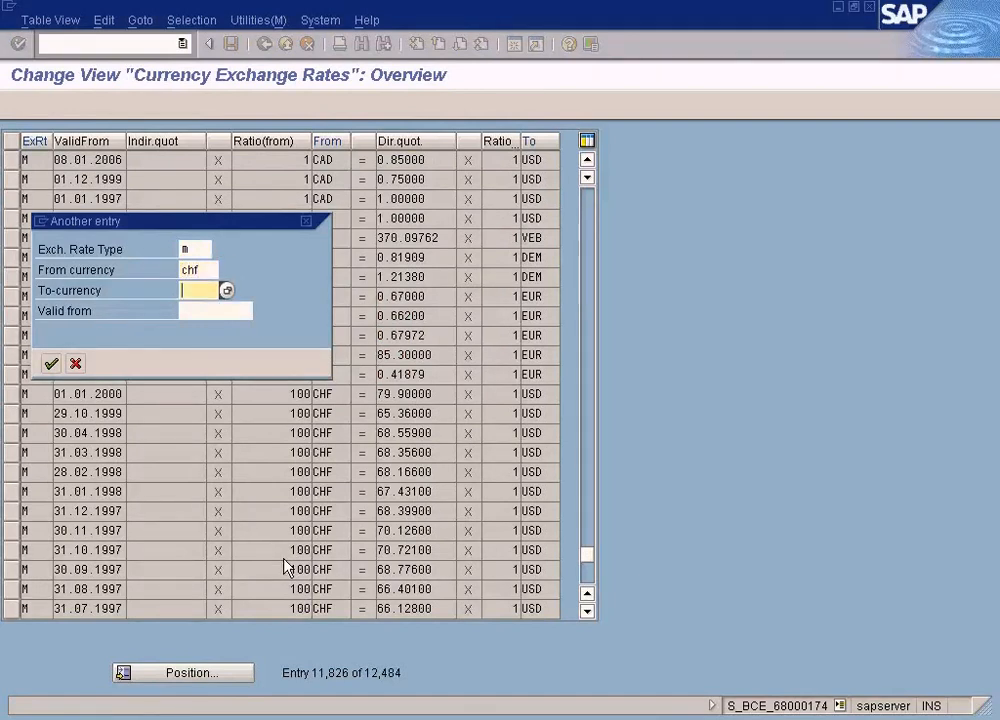
type("usd")
key("Return")
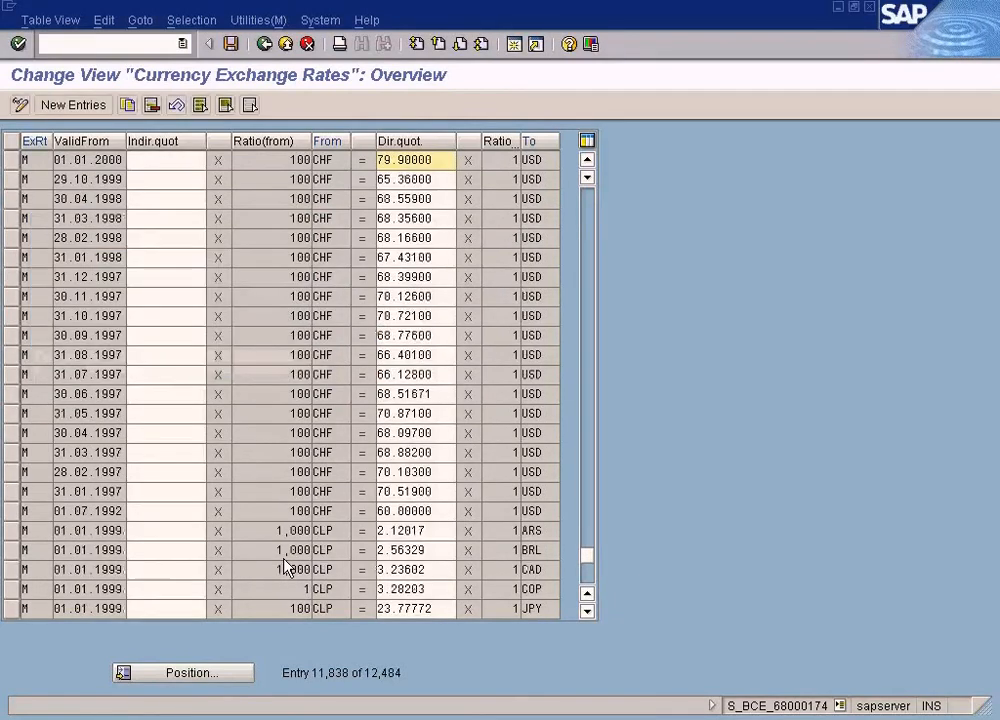
- Compare the direct quotations of the first two CHF to USD rows, checking the first row's valid-from date
double_click(446, 162)
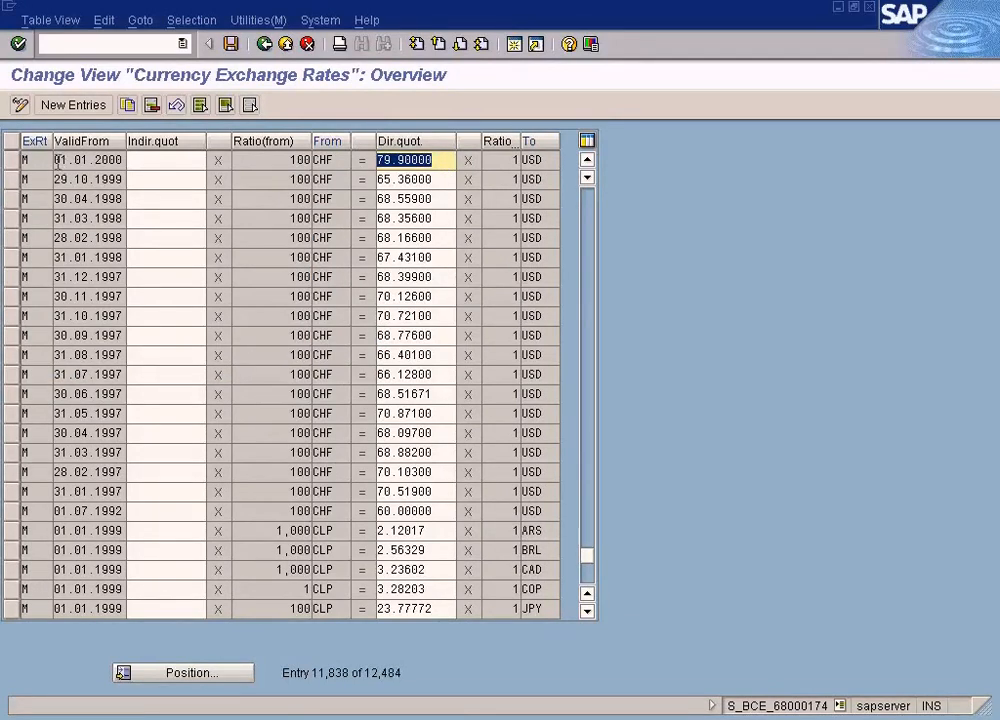
left_click_drag(56, 160, 121, 160)
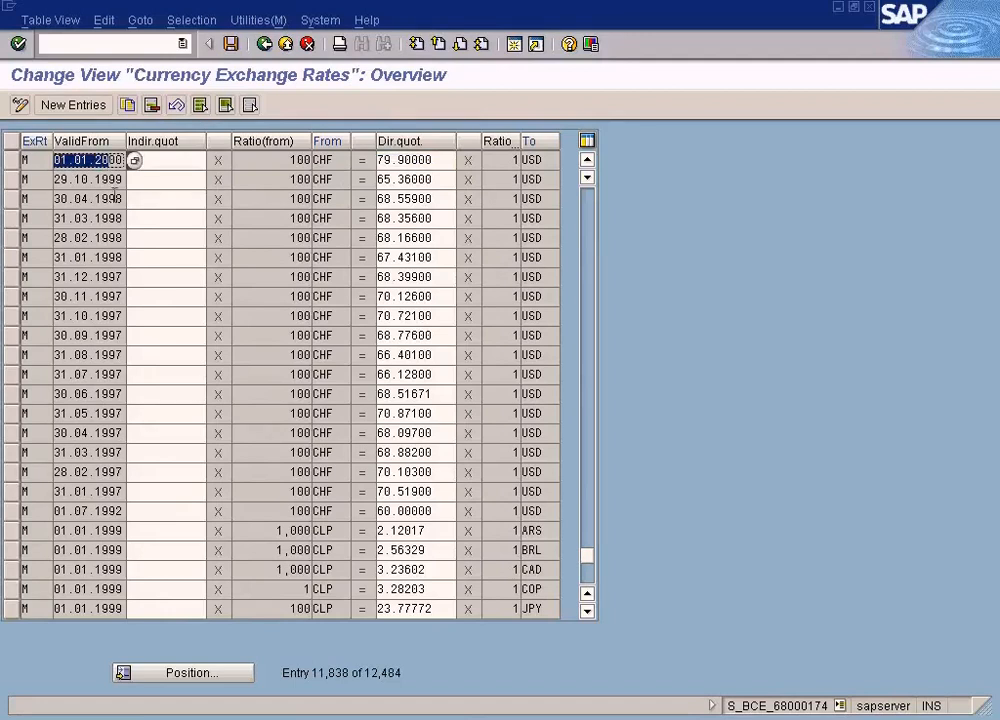
left_click(344, 180)
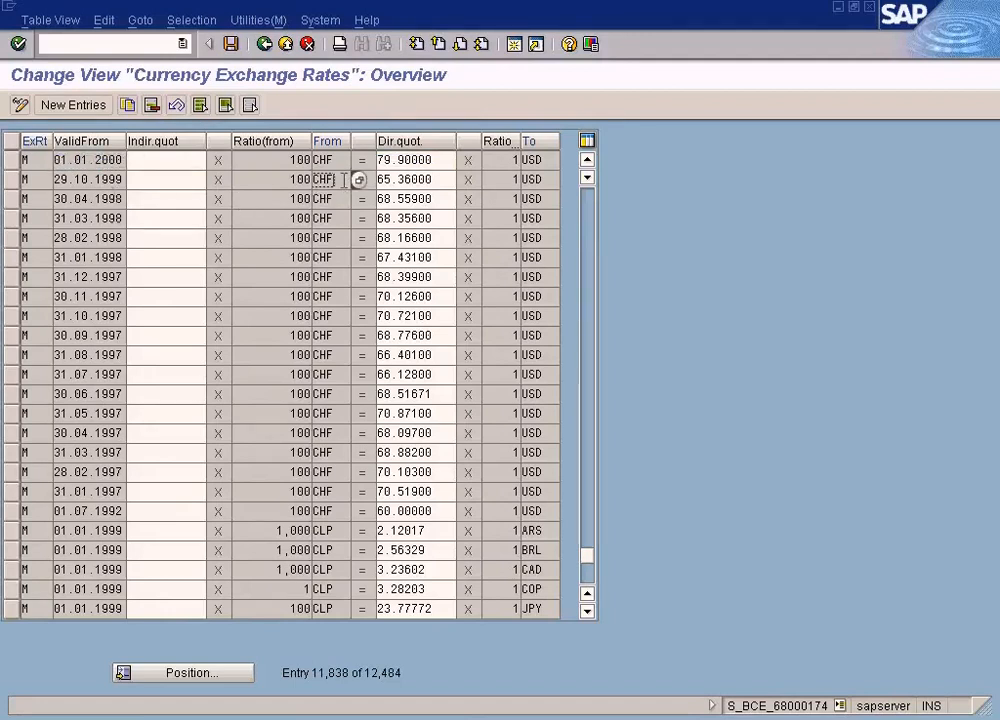
double_click(441, 180)
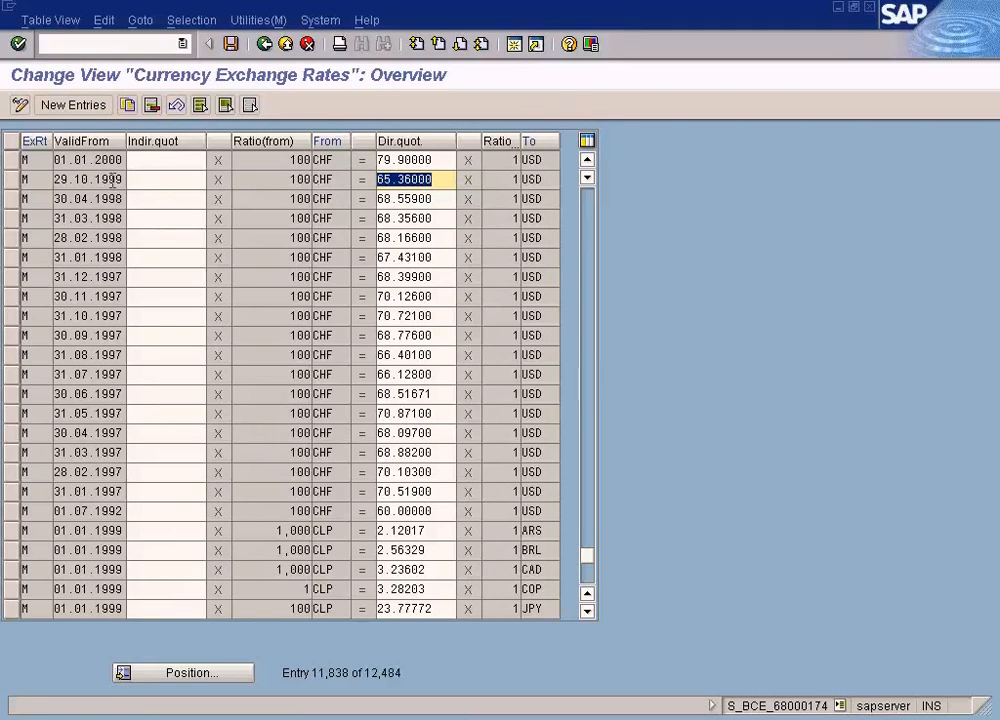
- Check the vendor invoice's translation date, then return to the CHF to USD exchange rates
key("alt+Tab")
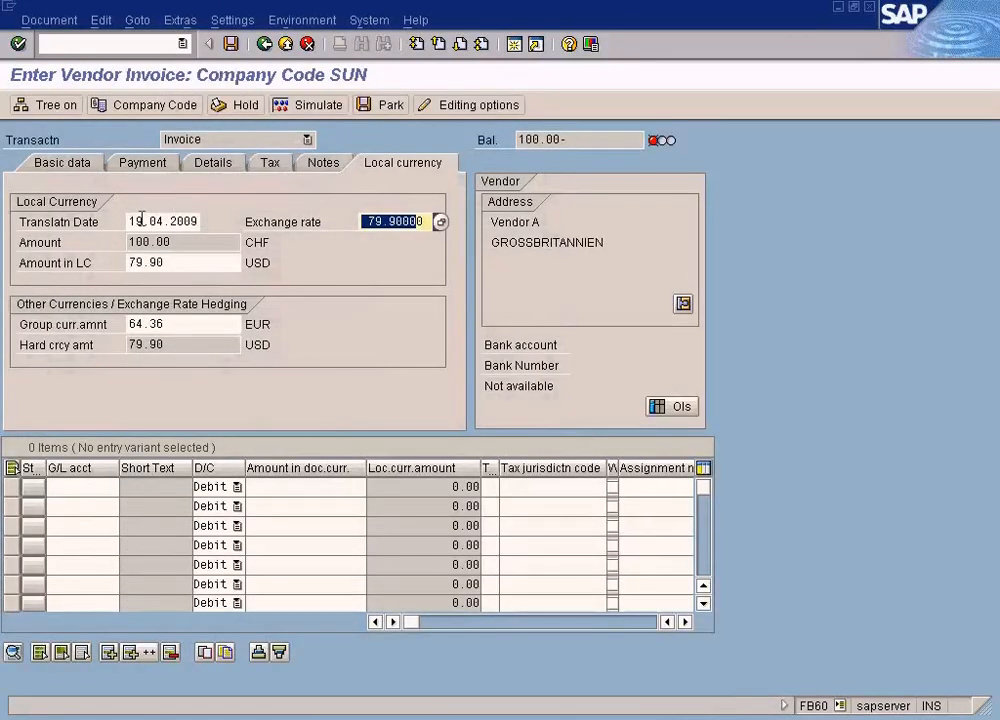
left_click_drag(128, 219, 231, 219)
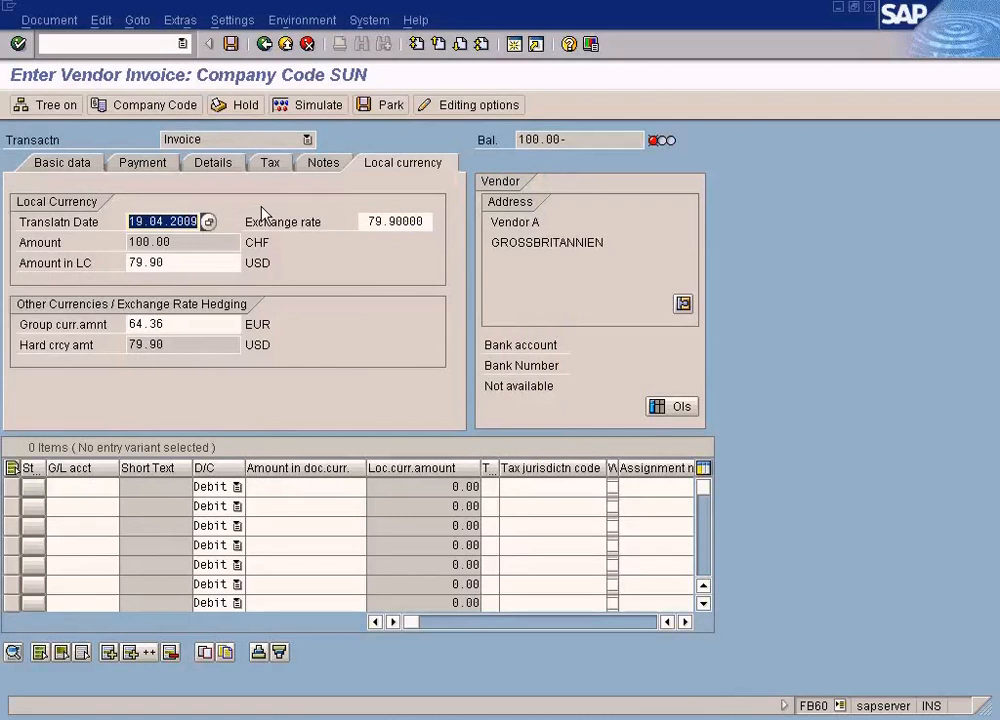
key("alt+Tab")
key("alt+Tab")
key("alt+Tab")
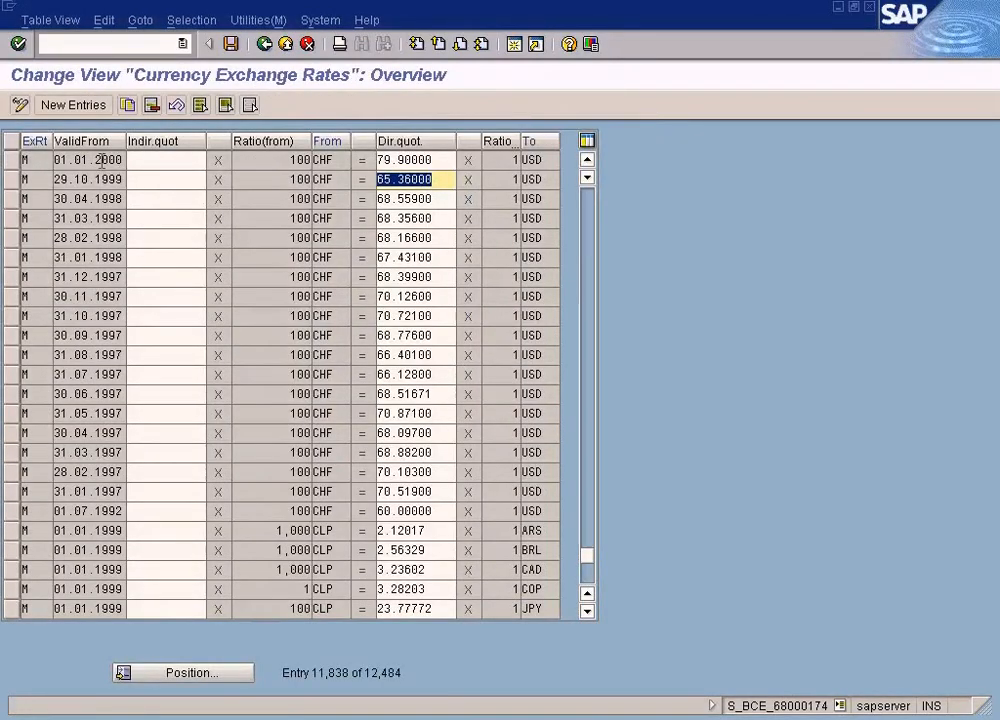
- Examine the valid-from dates of the first and the earlier CHF to USD rows, ending on the fourth row's source currency
left_click(133, 160)
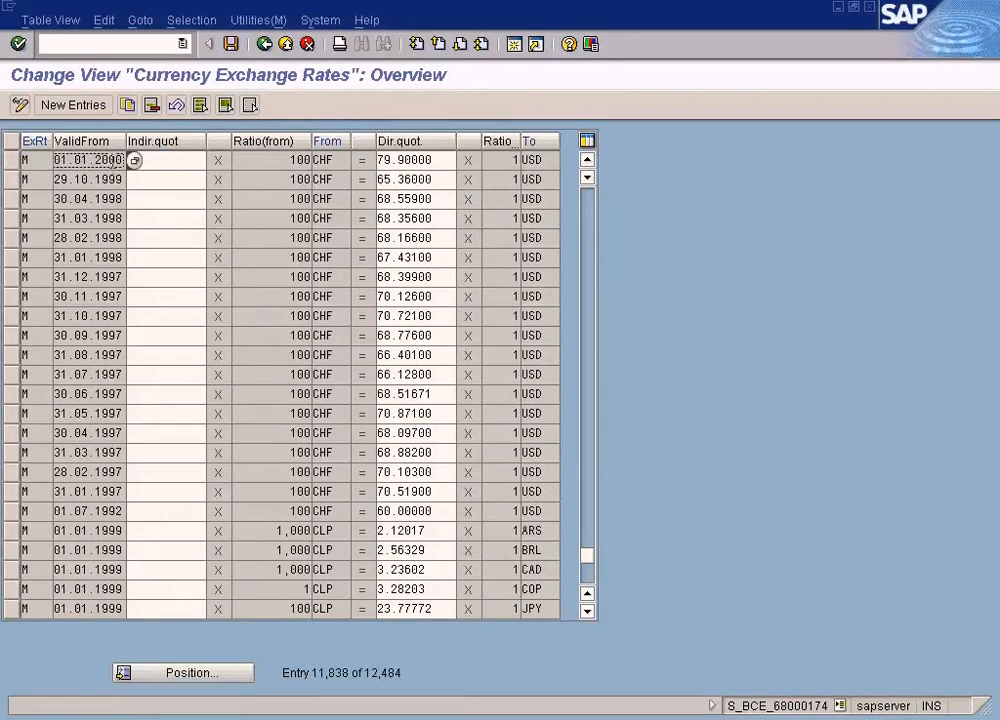
left_click(115, 199)
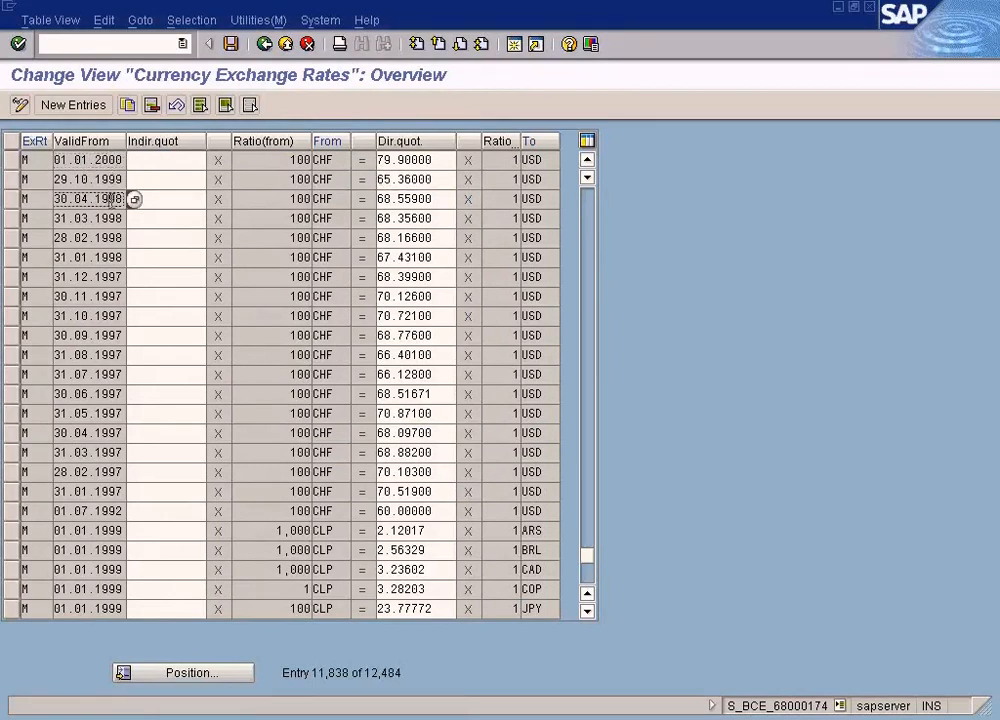
left_click(112, 218)
left_click(111, 237)
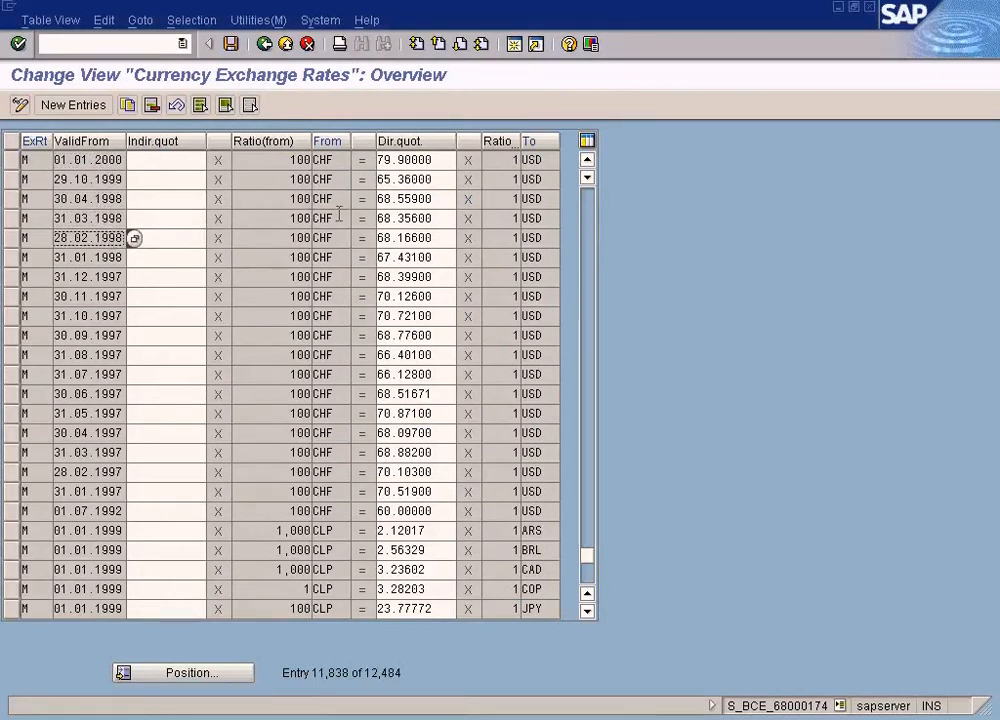
left_click_drag(338, 215, 291, 212)
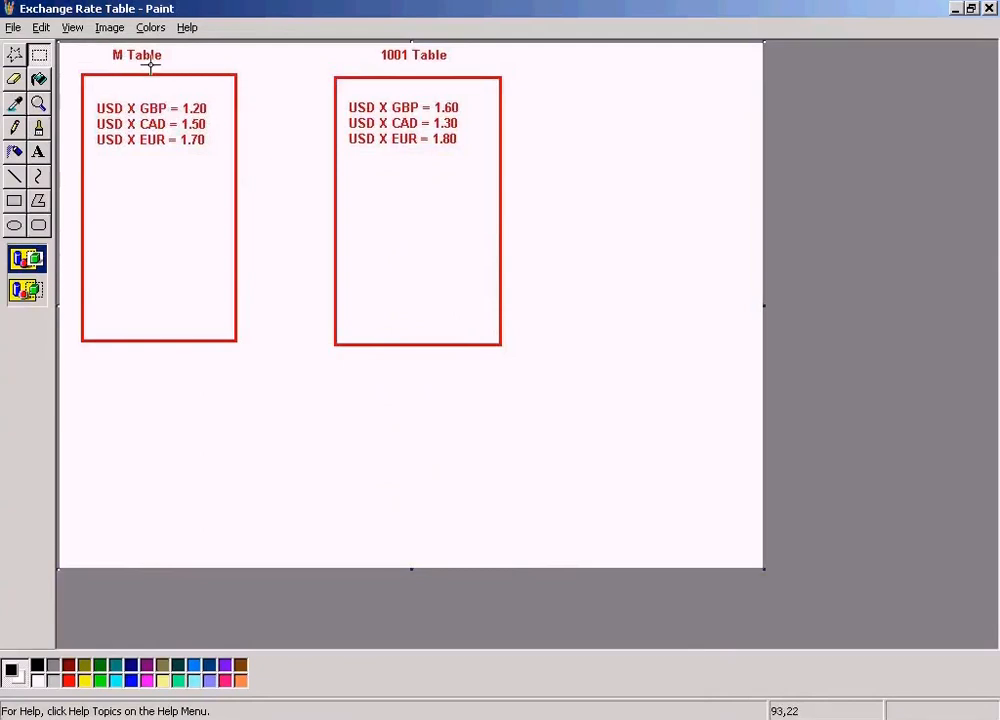
- Leave the Currencies overview for the Implementation Guide, and return to the 1001 Table heading in the Paint sketch
left_click(408, 718)
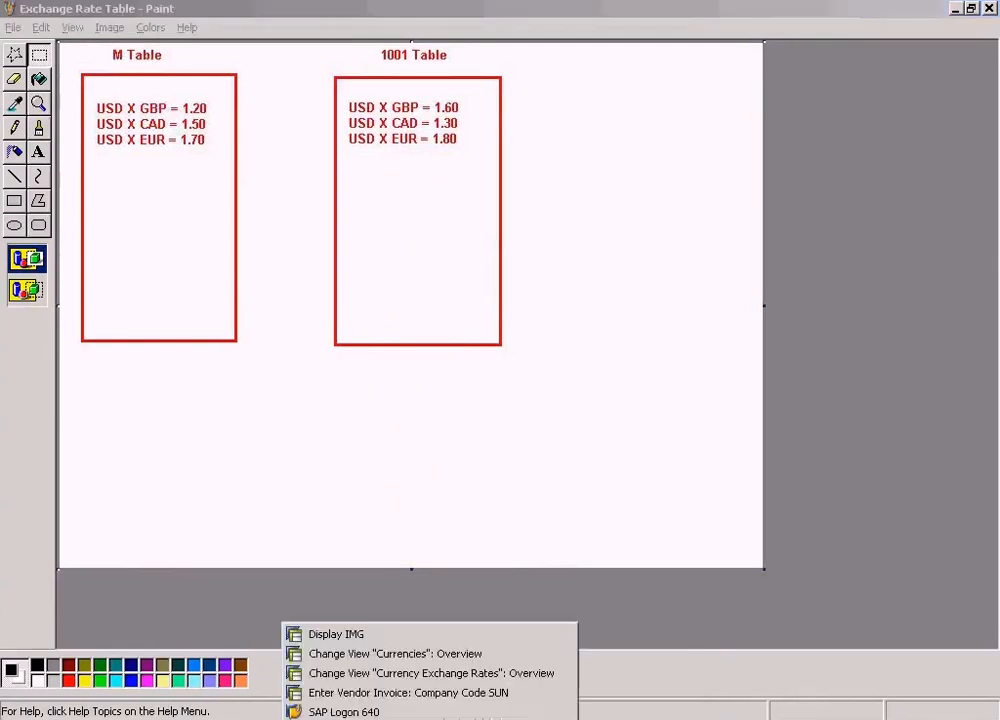
left_click(415, 656)
left_click(286, 45)
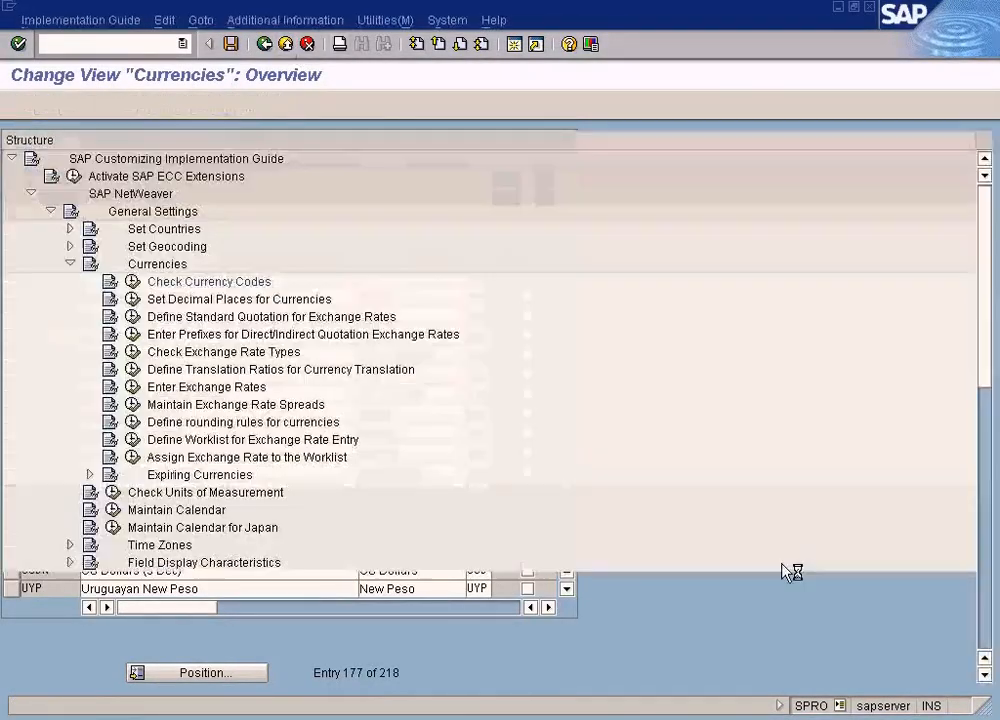
key("alt+Tab")
left_click_drag(376, 48, 508, 68)
left_click(527, 73)
- Switch to the currency exchange rates table and position it at rate type 1001 with CHF as the from currency
left_click(380, 718)
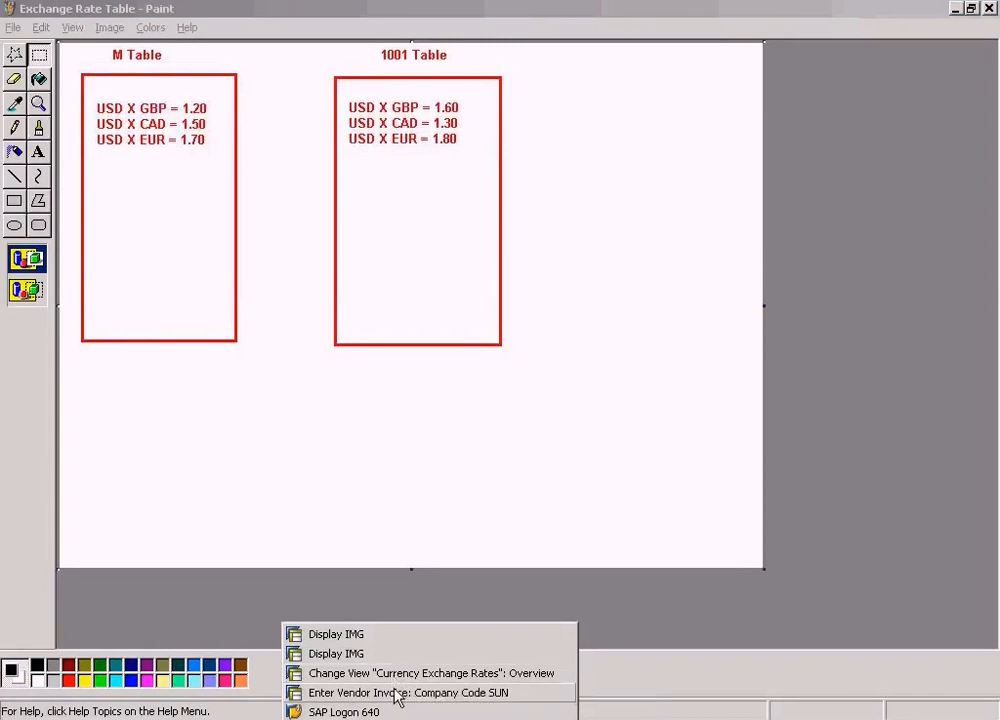
left_click(397, 679)
left_click(172, 668)
type("1001")
key("Tab")
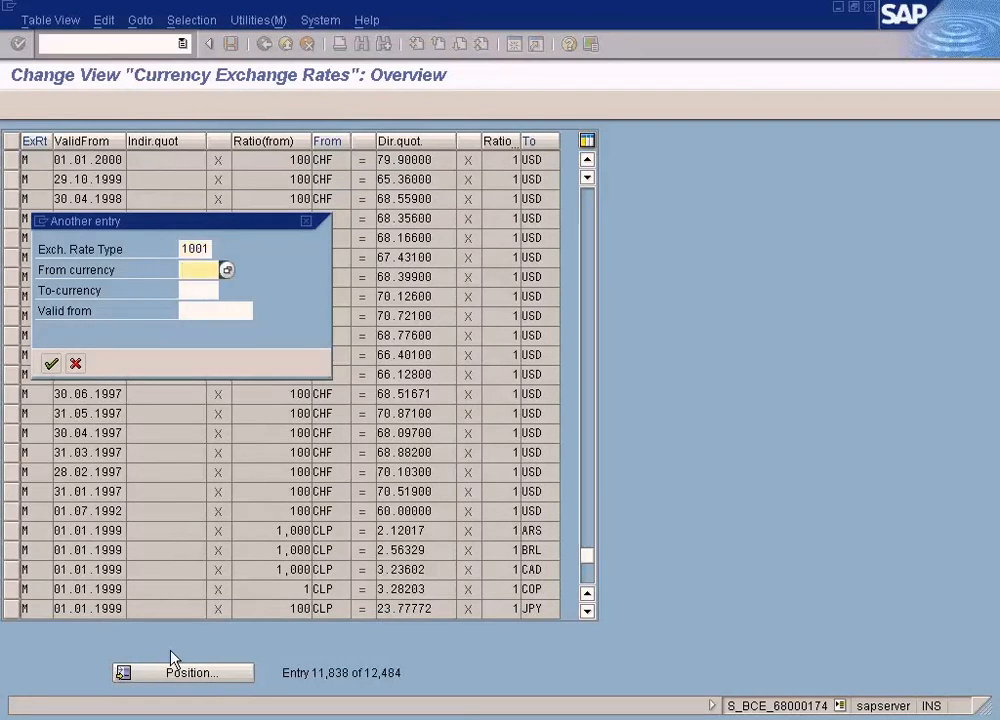
type("chf")
key("Tab")
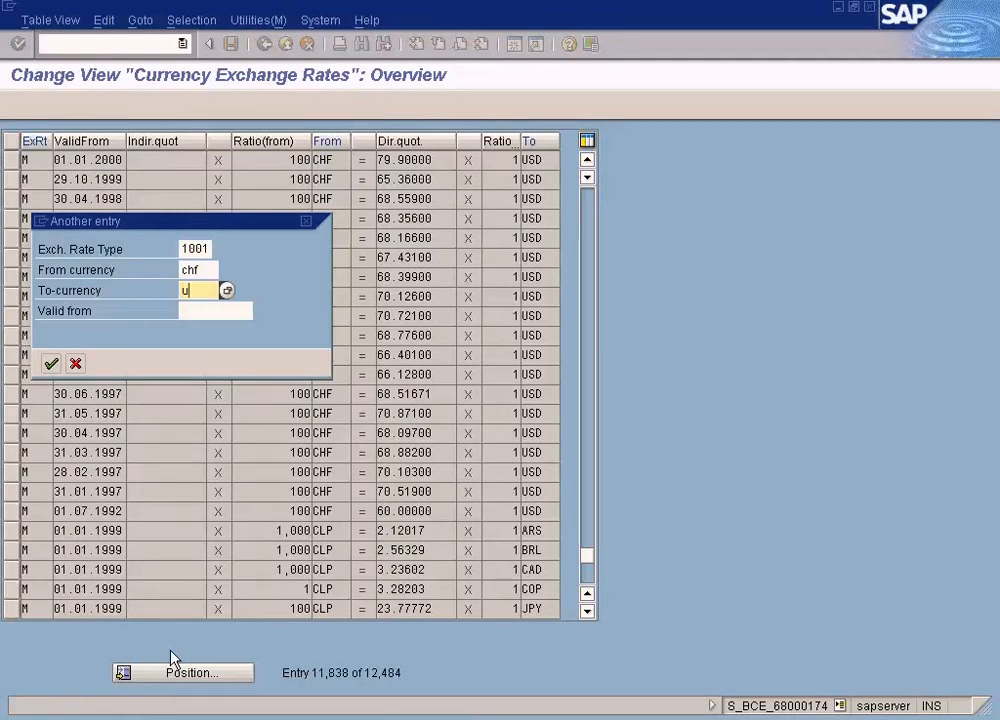
key("Return")
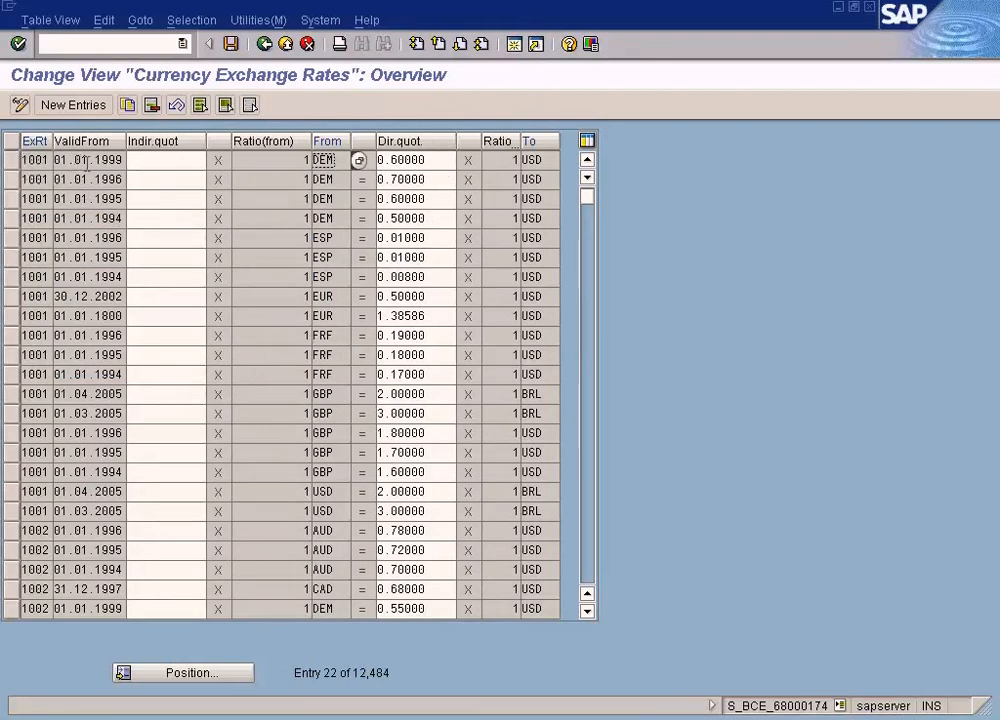
- Examine the direct quotation and source currency of the first DEM to USD row under rate type 1001
left_click(440, 159)
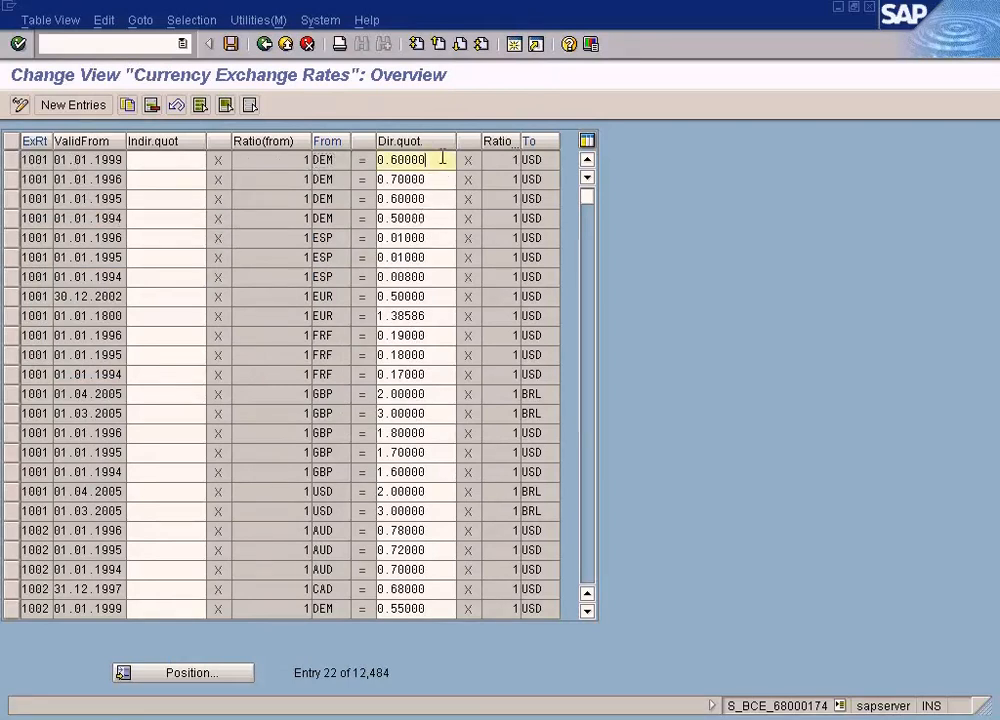
left_click_drag(440, 159, 342, 195)
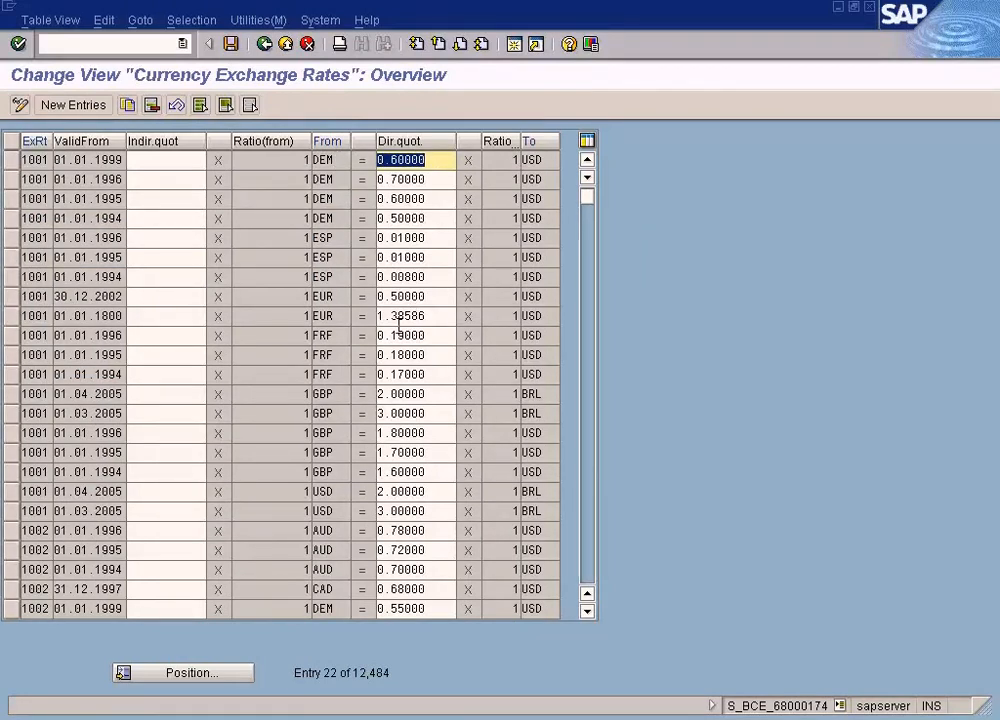
key("alt+Tab")
key("alt+Tab")
left_click_drag(336, 161, 271, 161)
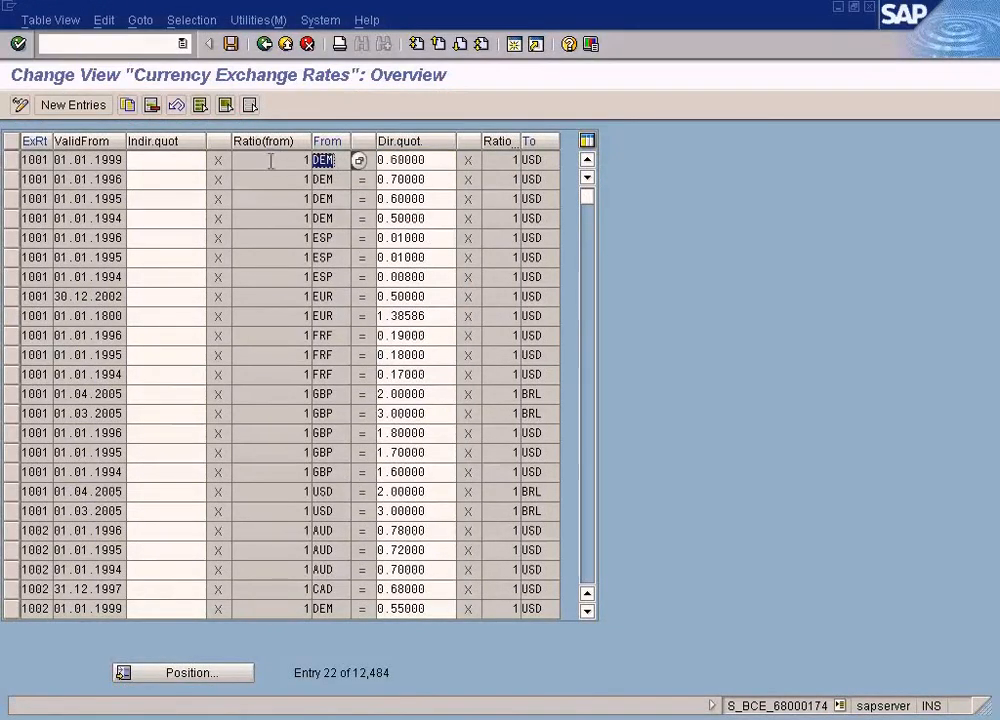
- Position the exchange rates table at rate type 1001 with CAD as from currency and USD as to-currency
left_click(200, 677)
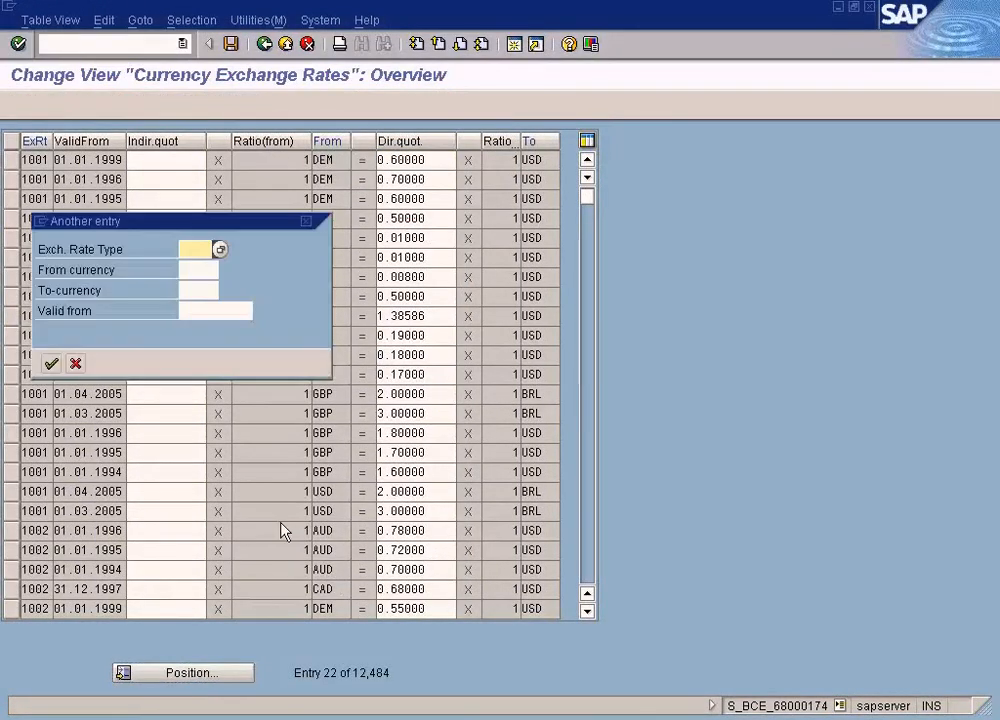
type("cad")
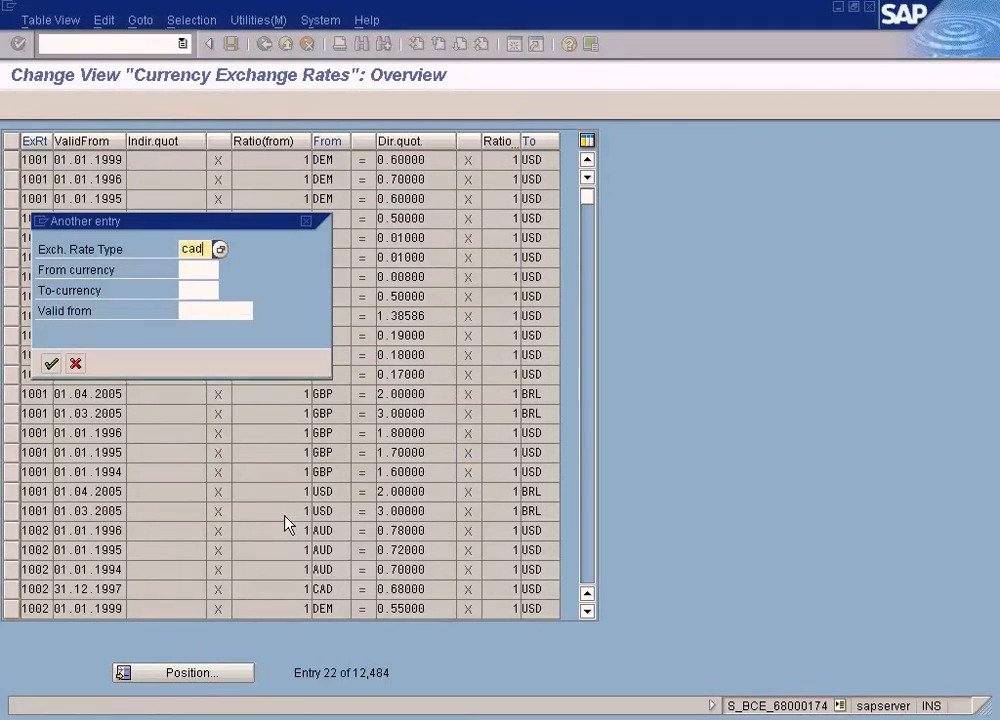
key("BackSpace")
key("BackSpace")
type("1001")
key("Tab")
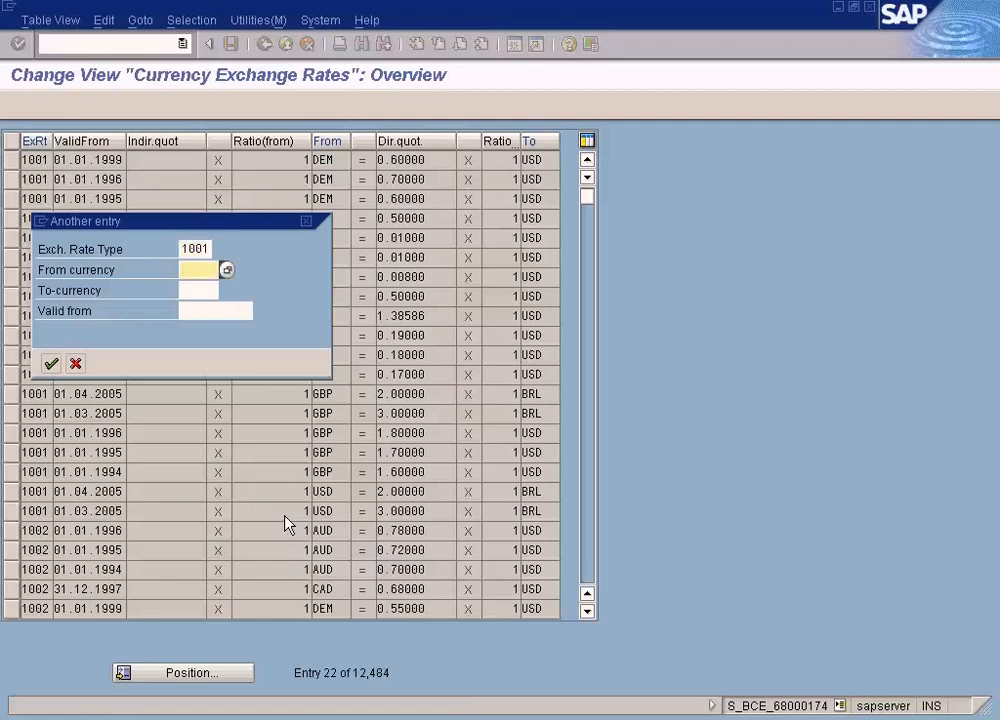
key("Tab")
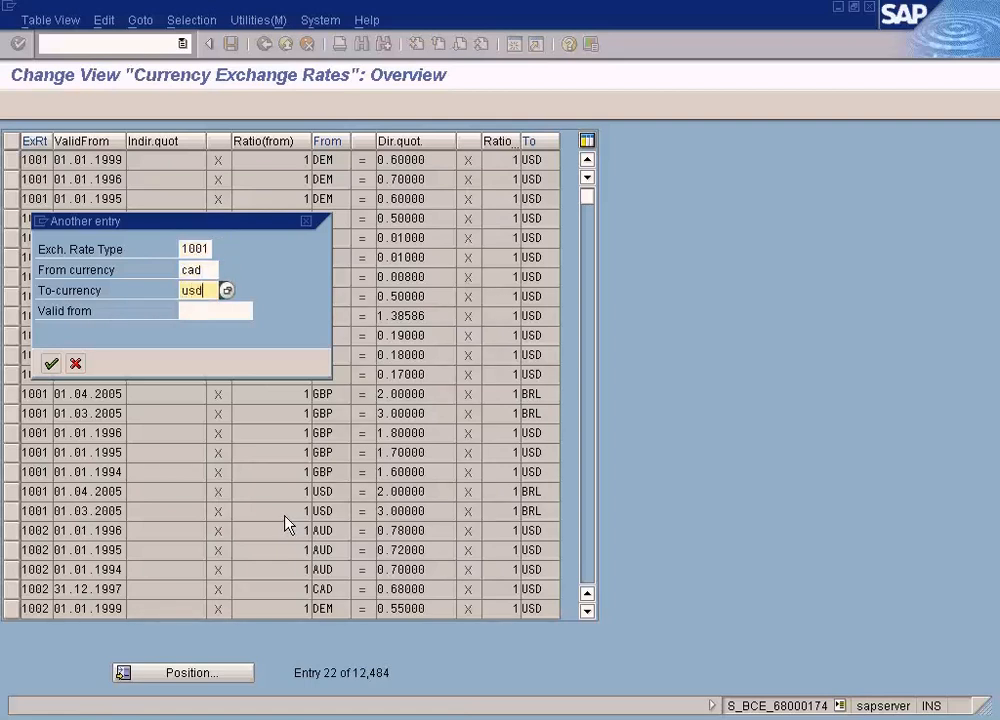
key("Return")
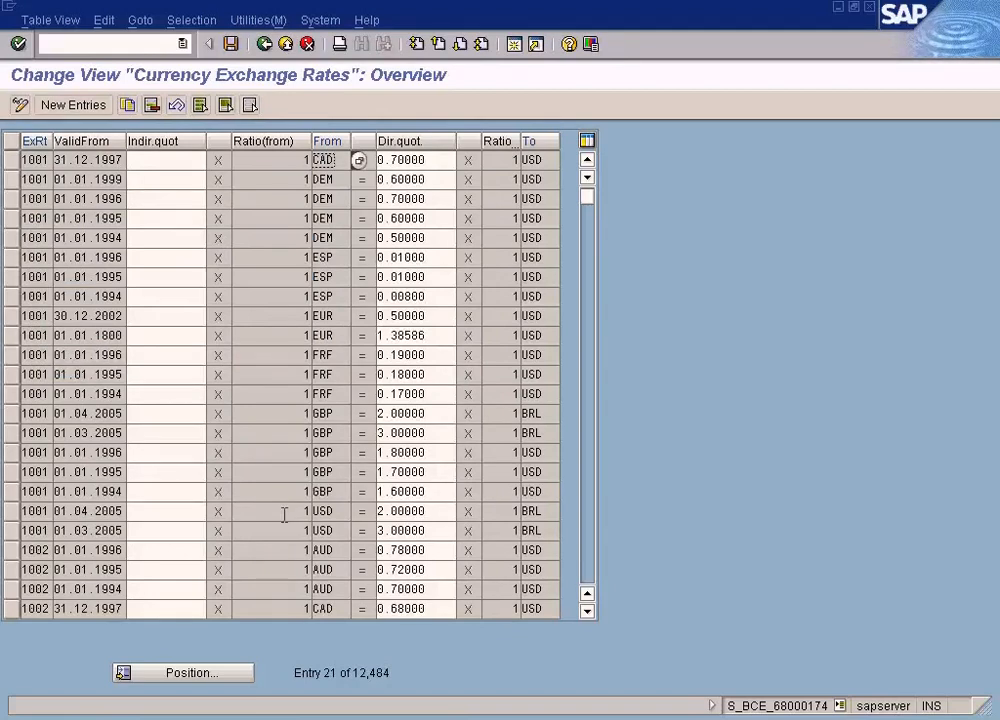
key("Tab")
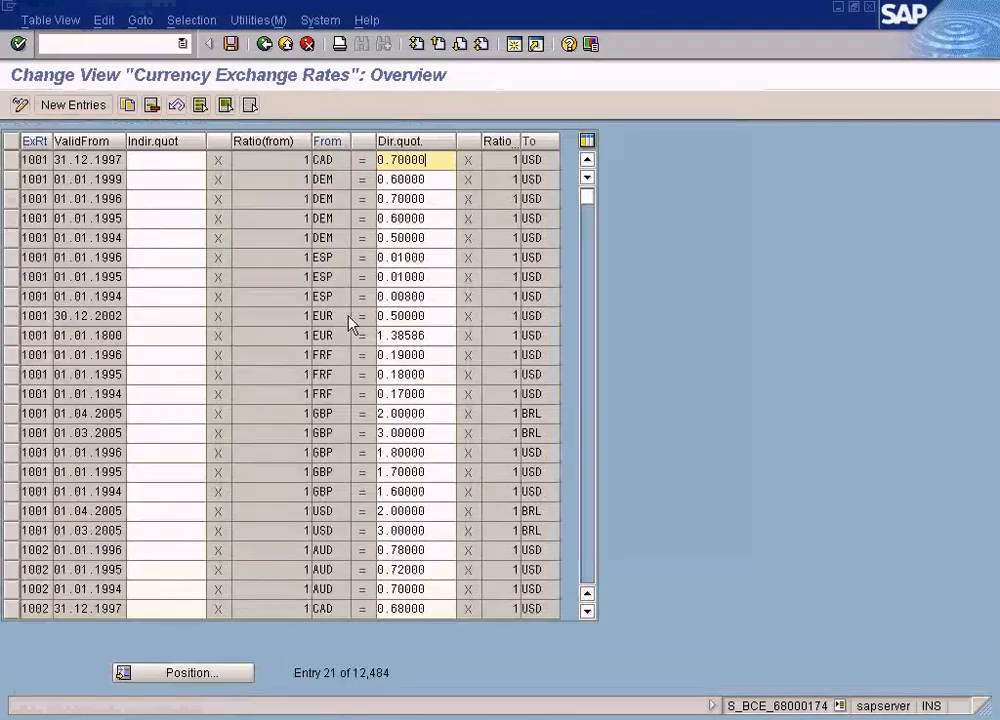
- Switch to the SUN vendor invoice, change its currency to CAD, and check the exchange rate in the local currency data
left_click(444, 716)
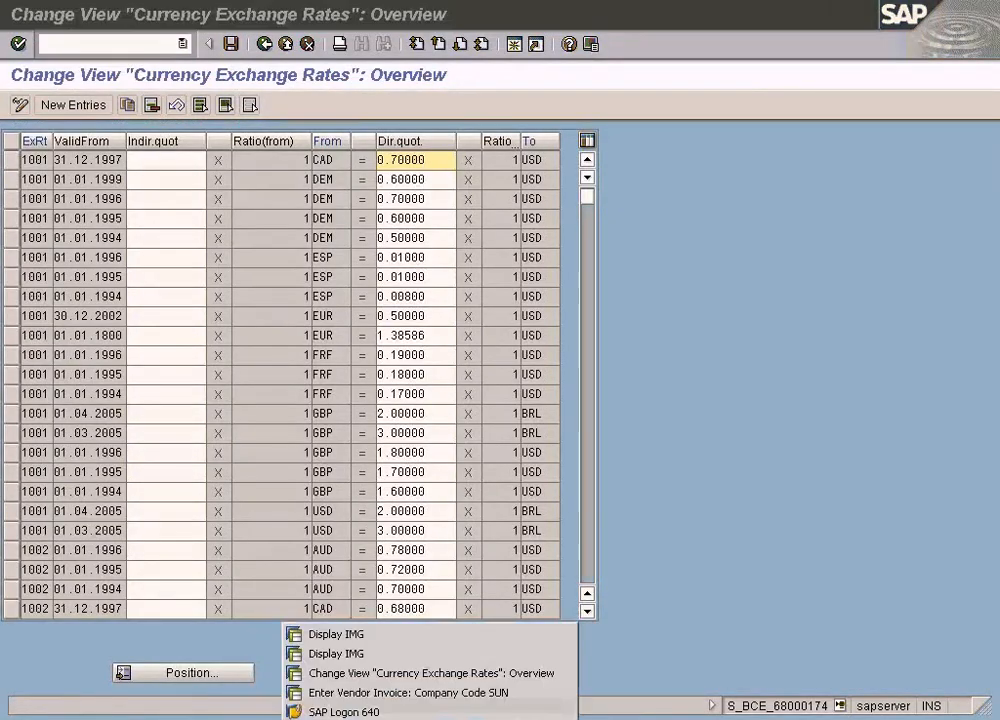
left_click(380, 694)
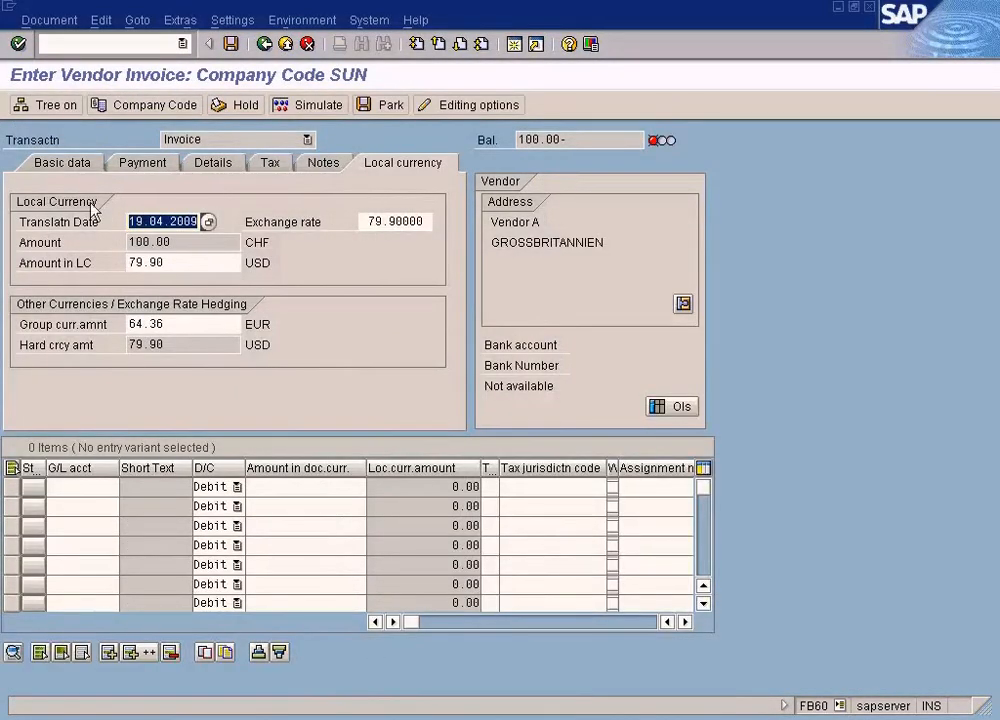
left_click(60, 165)
double_click(272, 283)
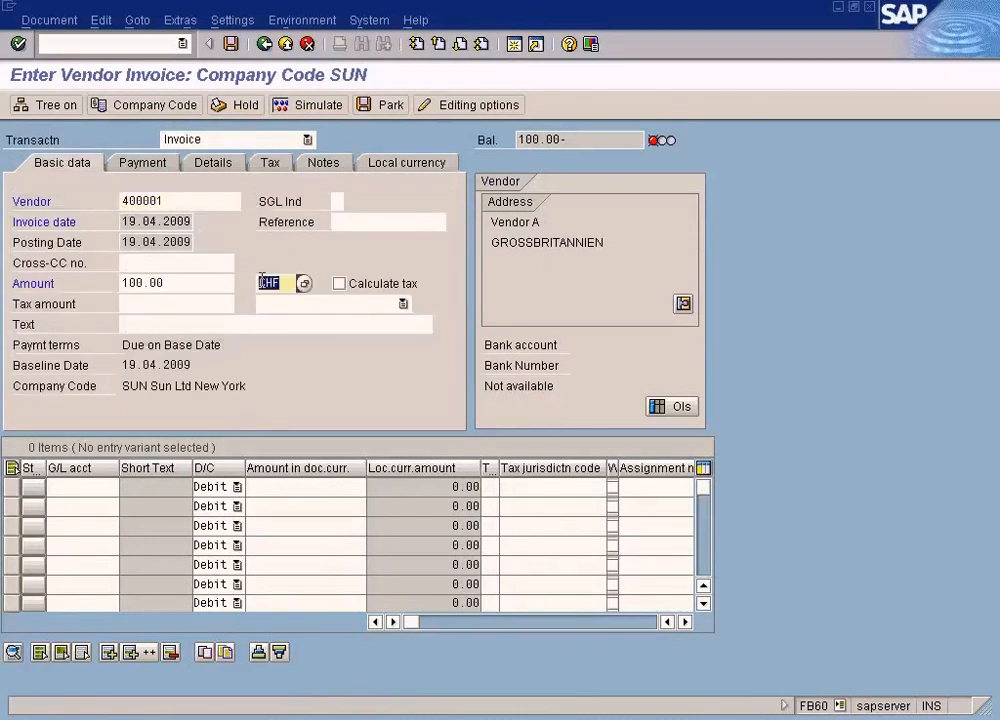
type("cad")
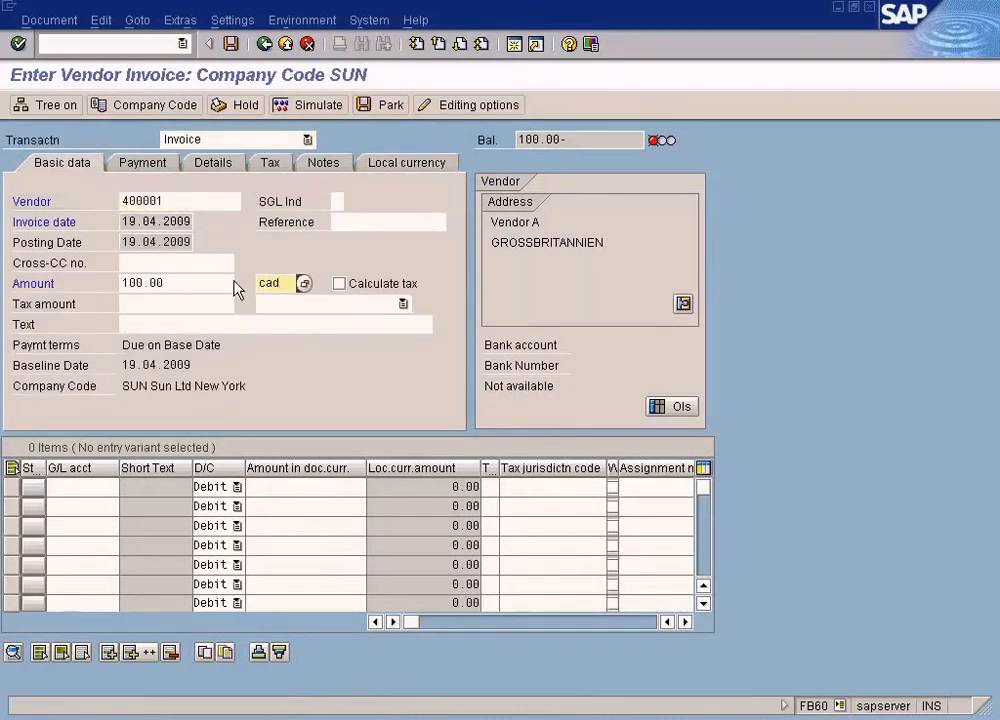
left_click(406, 166)
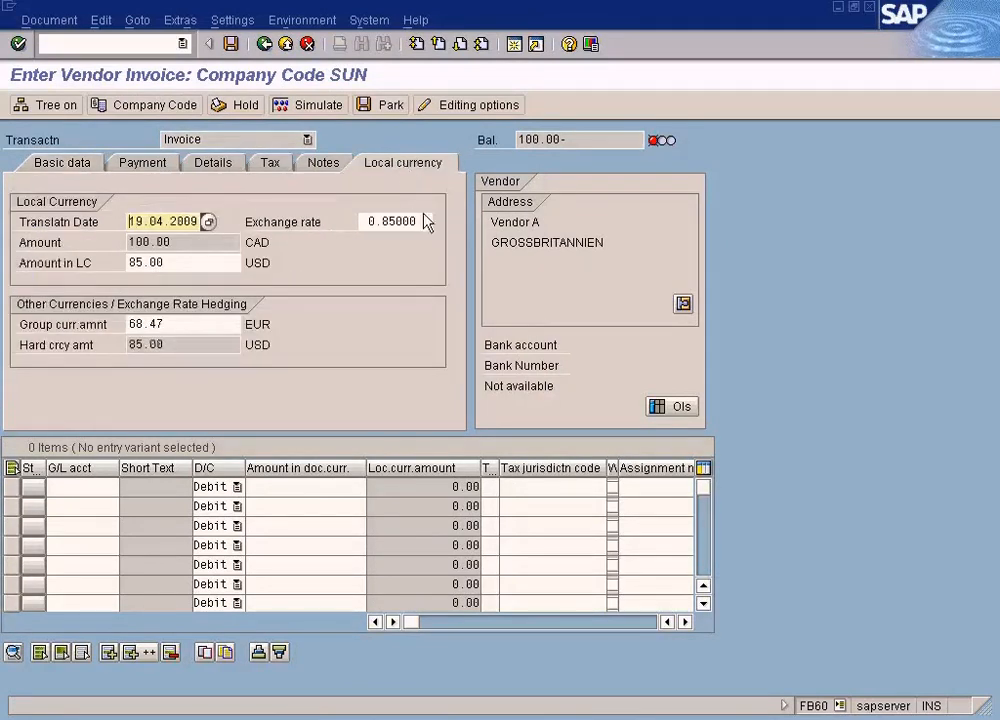
left_click_drag(421, 222, 320, 227)
- Return to the currency exchange rates table and examine the rate type and direct quotation of the CAD to USD row
key("alt+Tab")
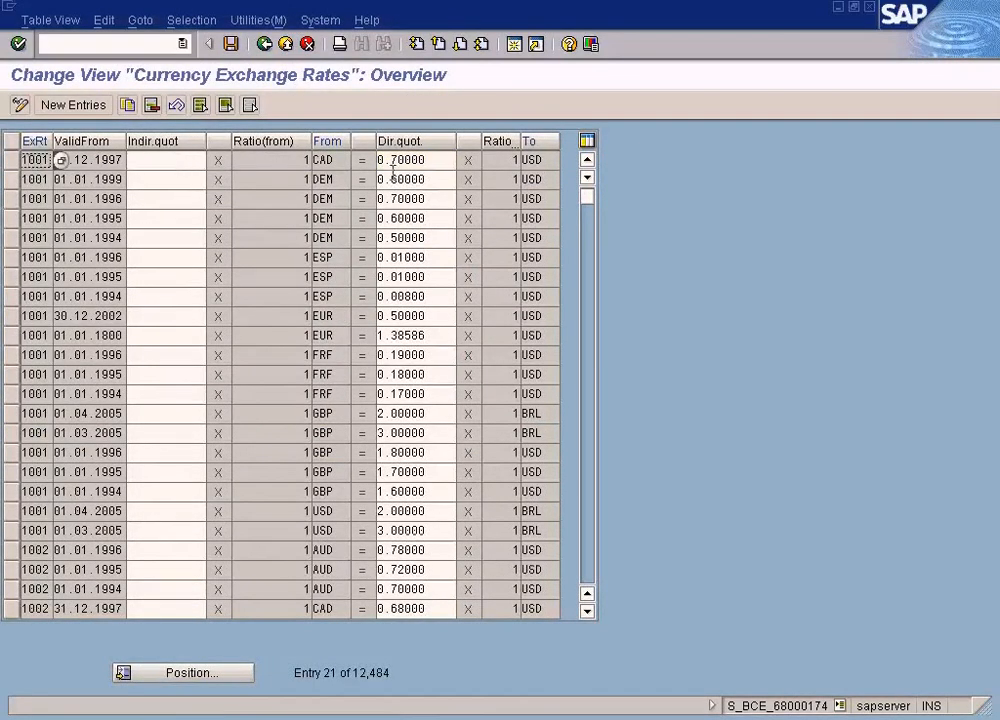
left_click_drag(425, 160, 365, 160)
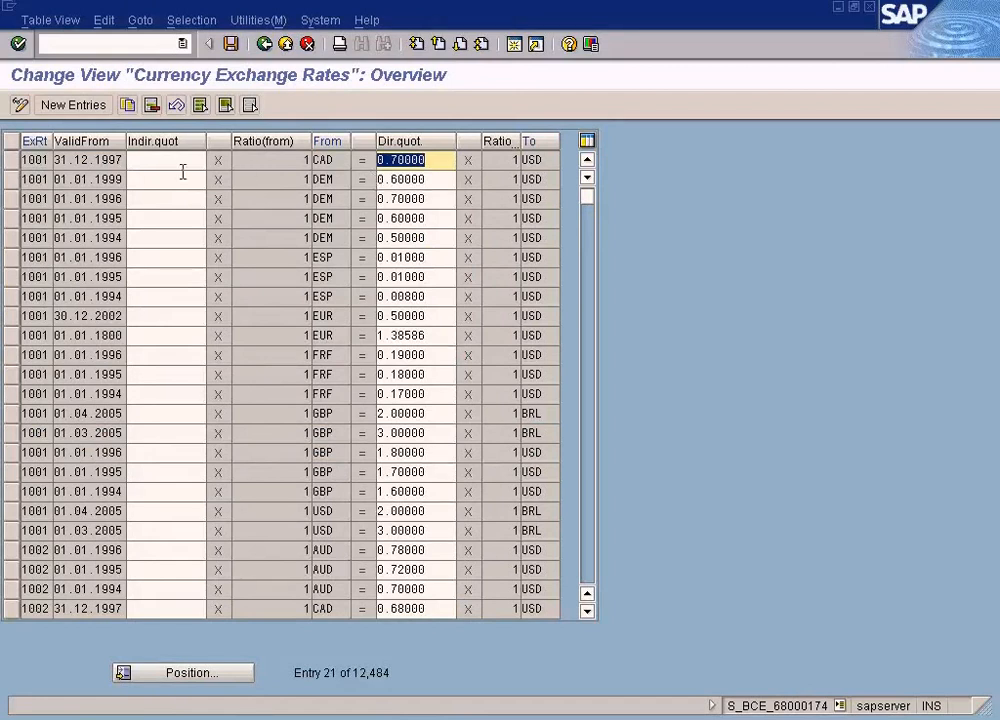
left_click_drag(22, 160, 60, 160)
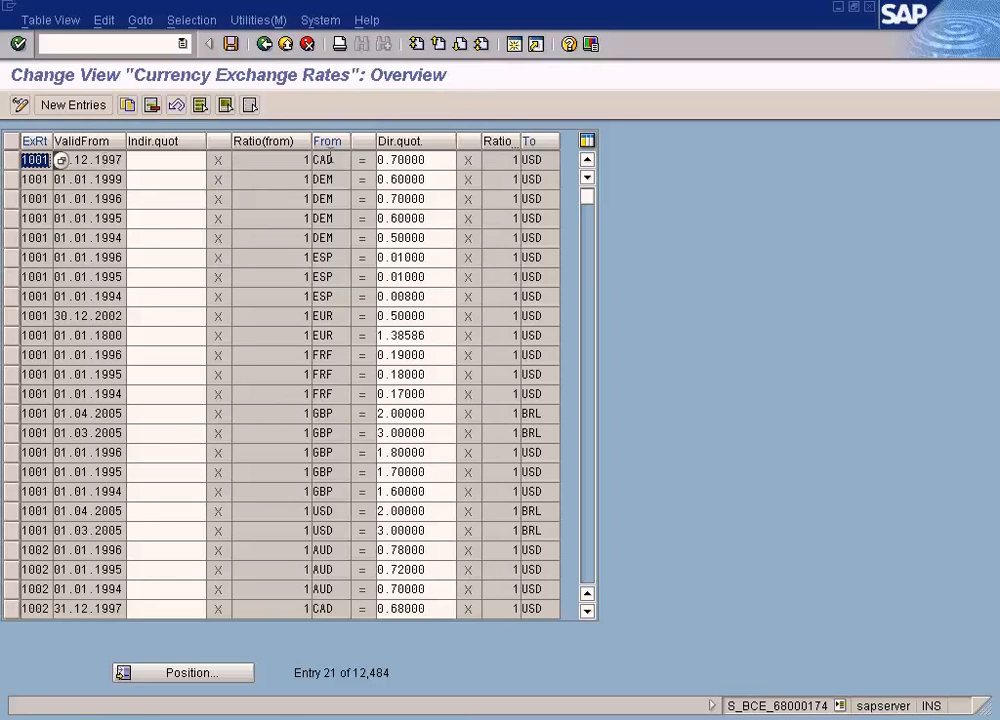
double_click(447, 160)
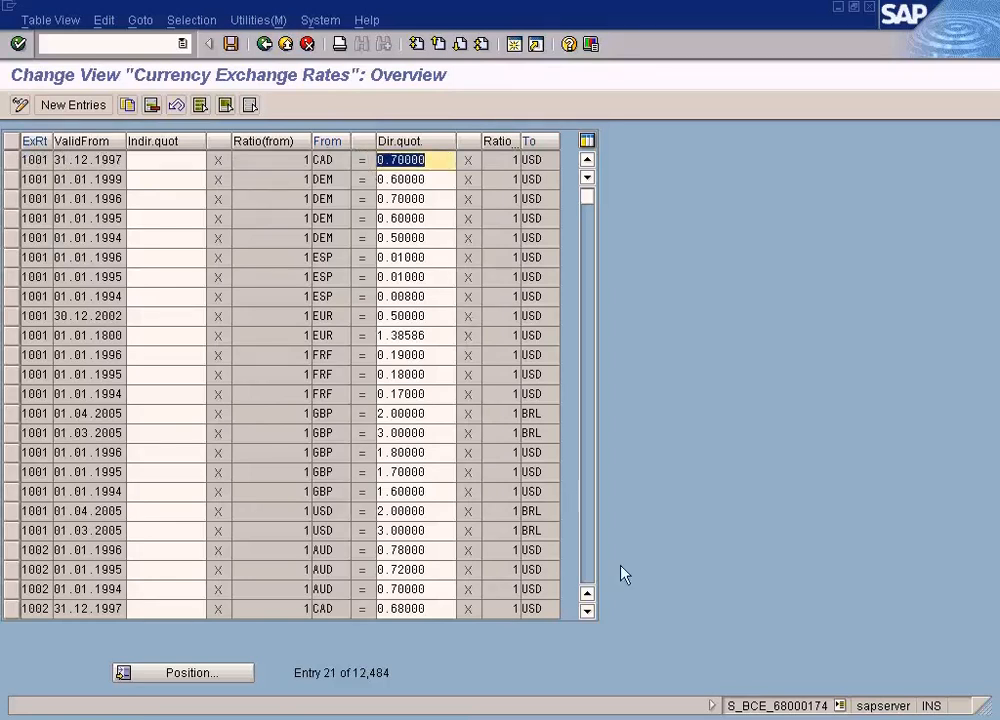
- Close the Implementation Guide session expanded at Currencies and switch to the remaining Implementation Guide session
left_click(420, 718)
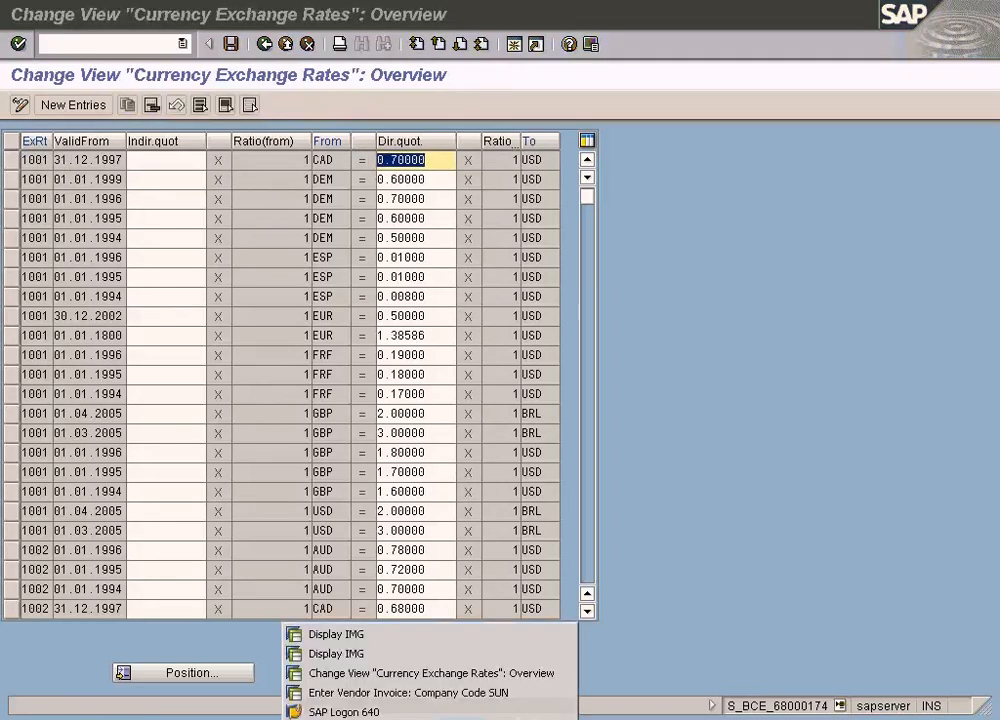
left_click(398, 656)
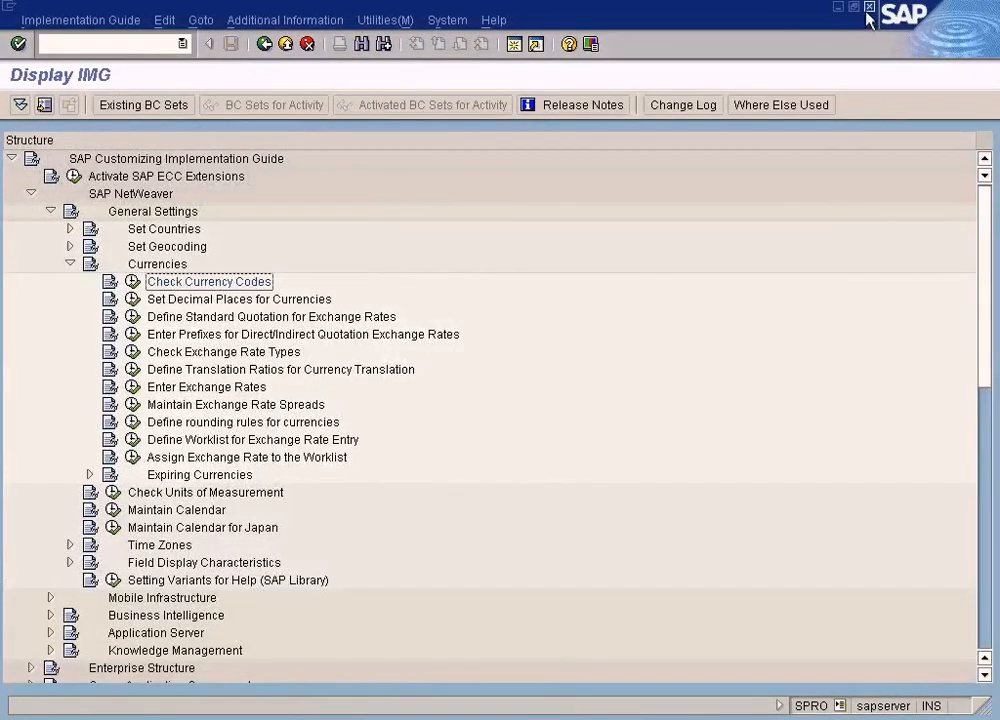
left_click(868, 9)
left_click(420, 718)
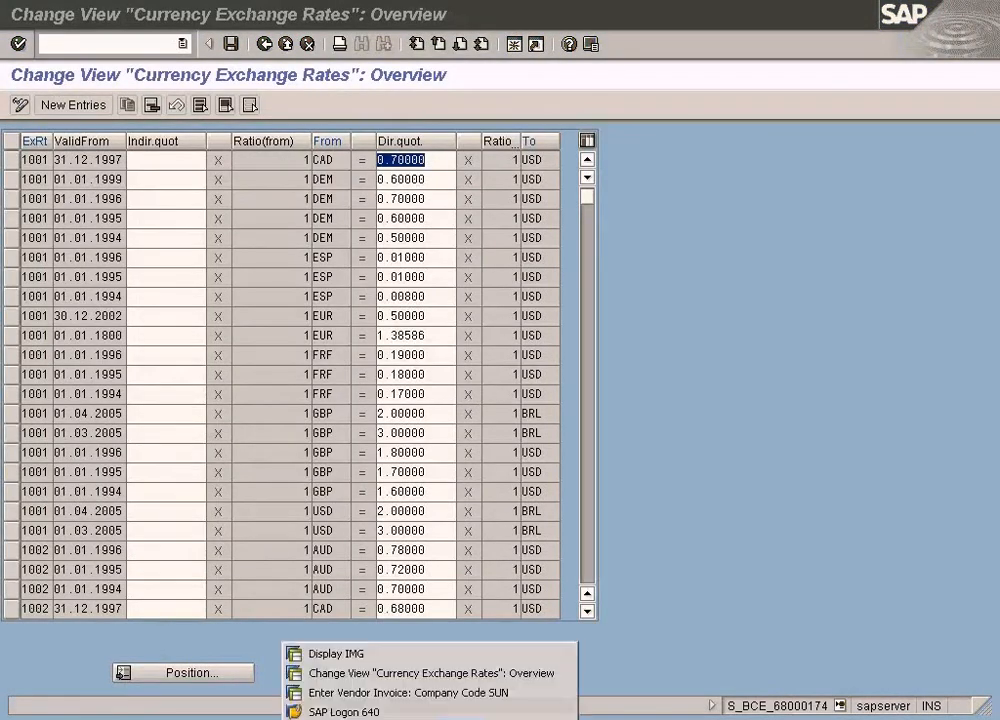
left_click(340, 656)
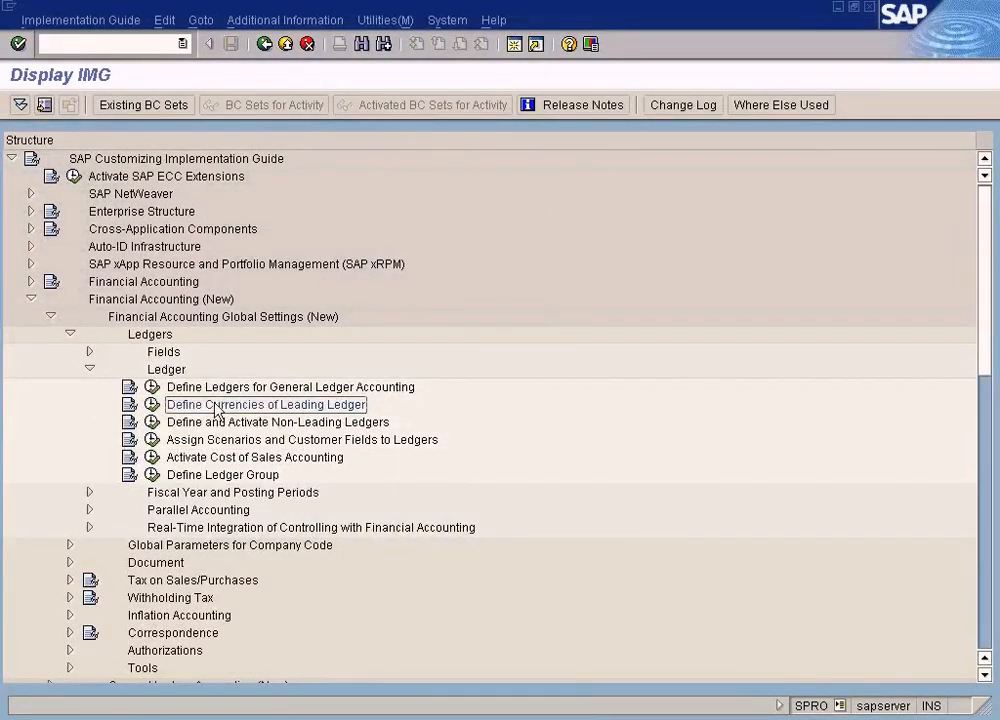
- Follow the Financial Accounting (New) path to the Ledger node and open Define Currencies of Leading Ledger
left_click(157, 301)
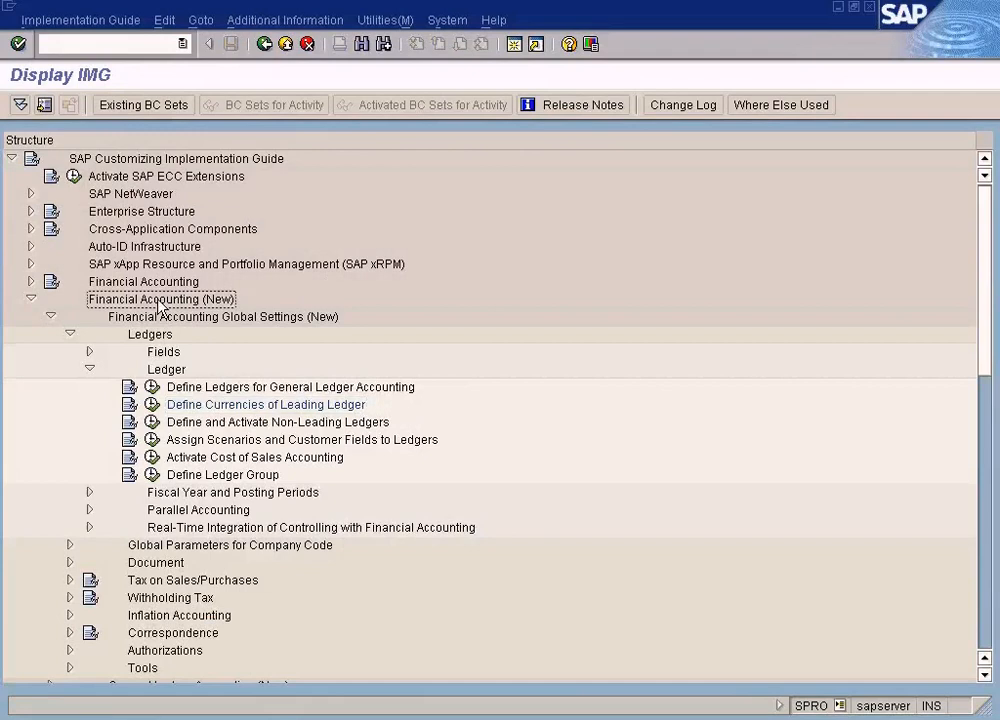
left_click(162, 320)
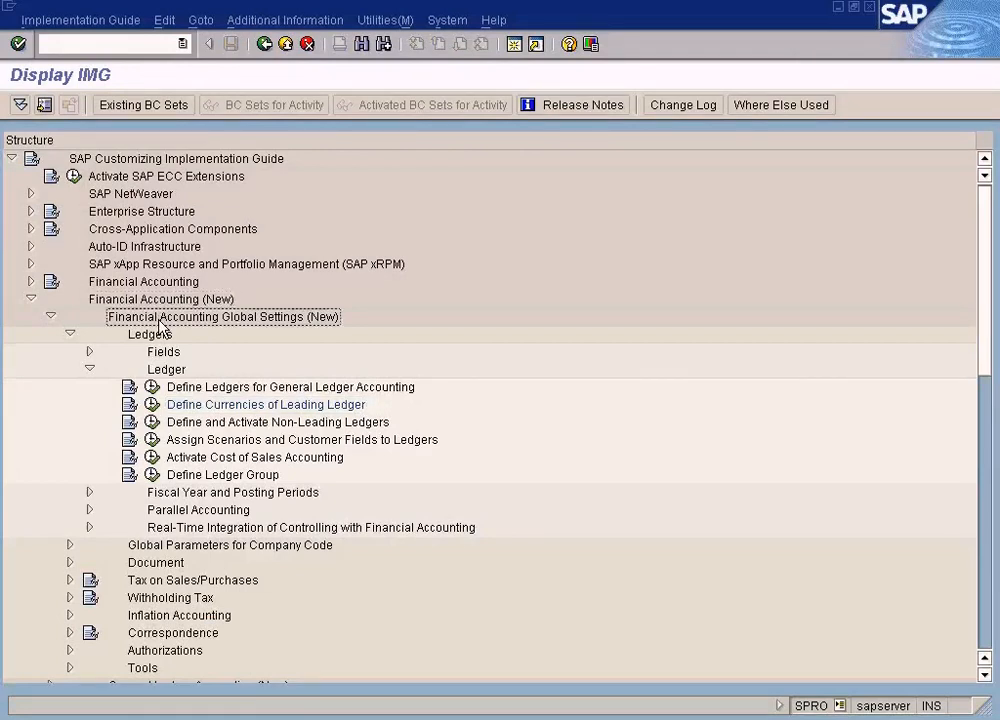
left_click(169, 372)
left_click(228, 405)
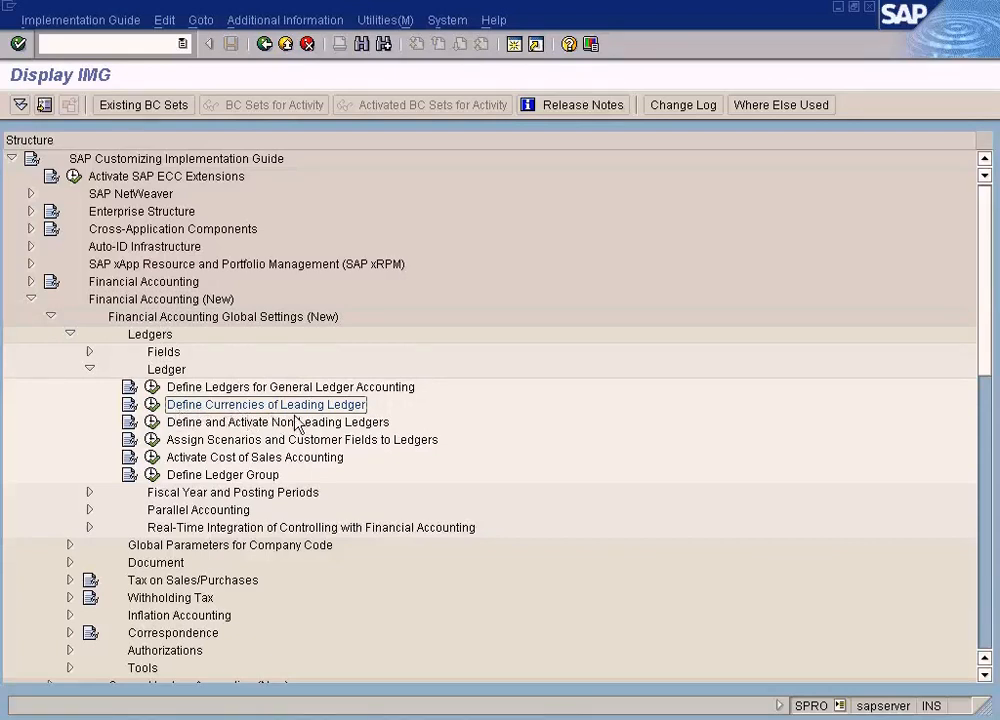
left_click(151, 406)
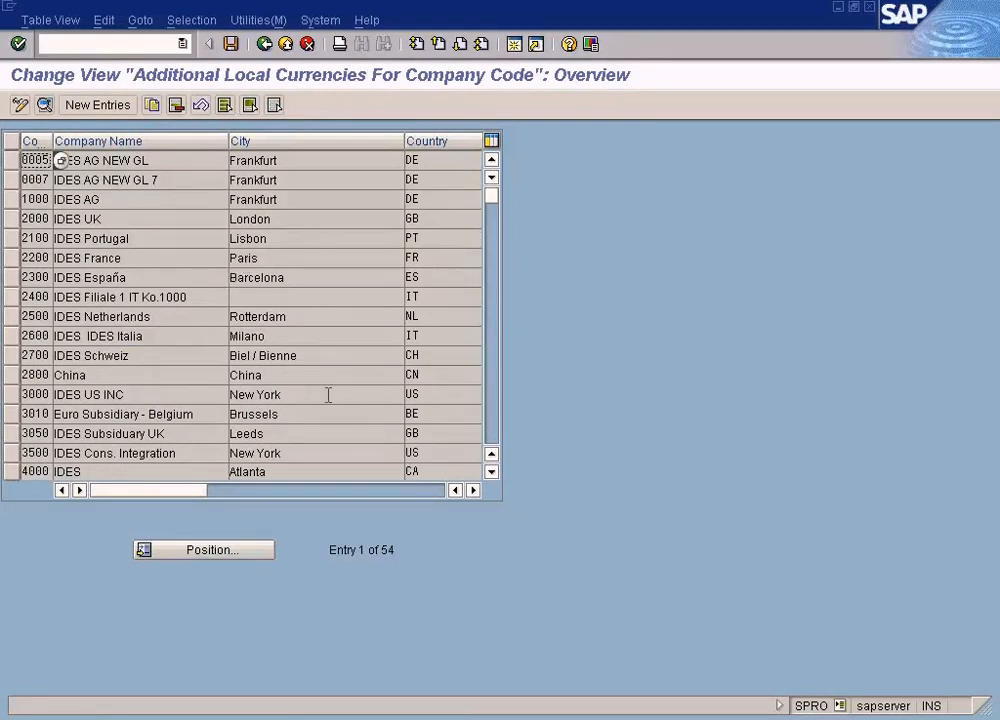
- Position the additional local currencies table at company code SUN and open the Sun Ltd entry's details
left_click(238, 556)
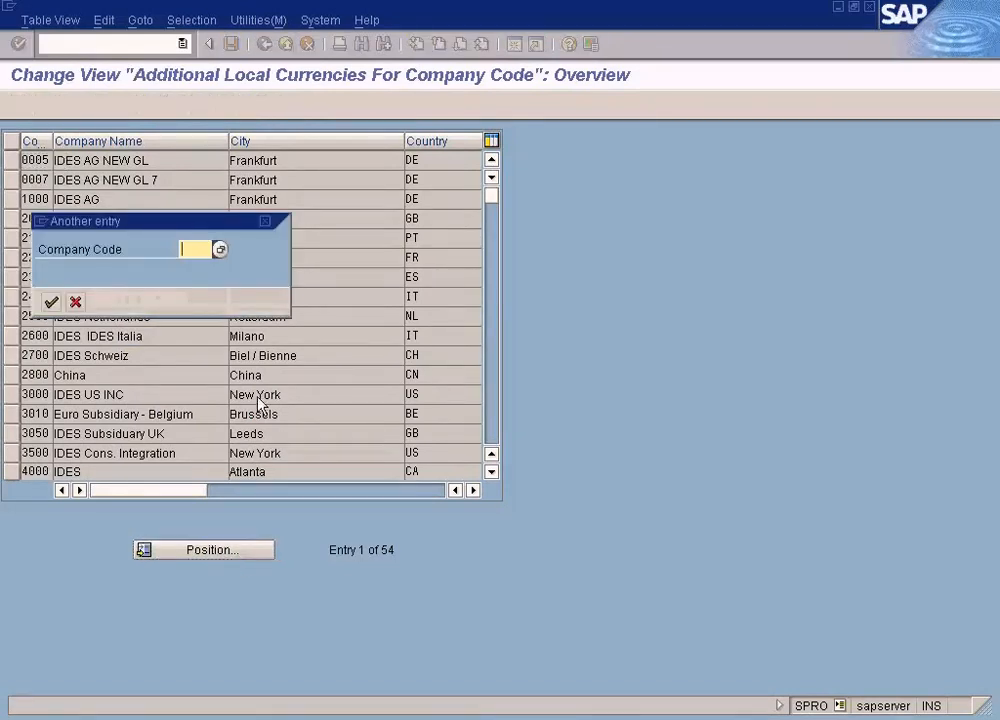
type("sun")
key("Return")
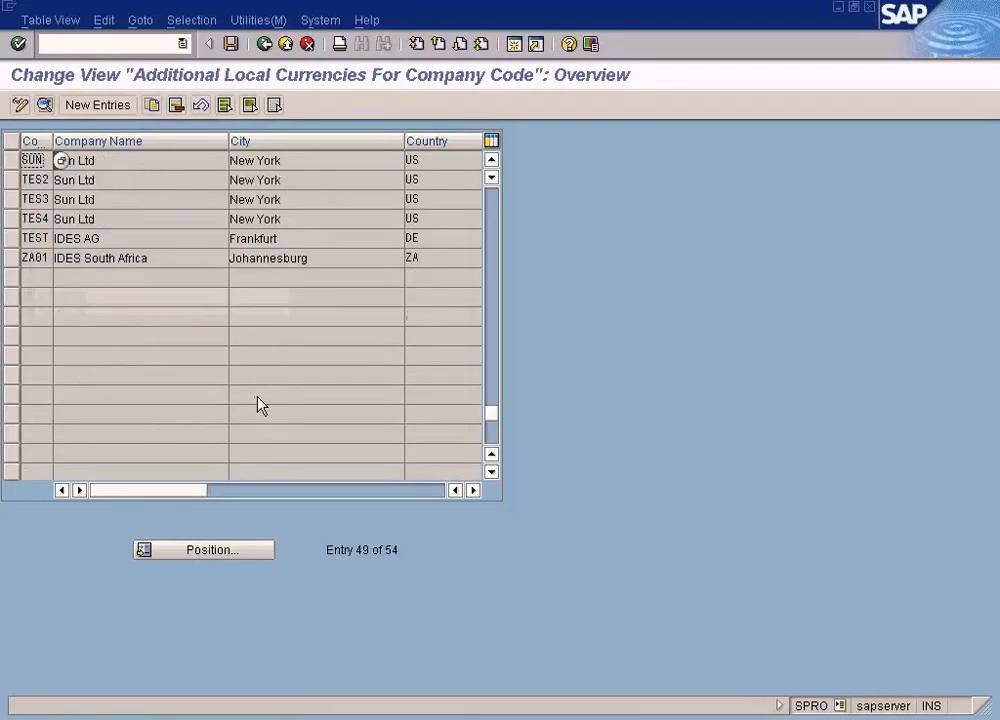
double_click(166, 163)
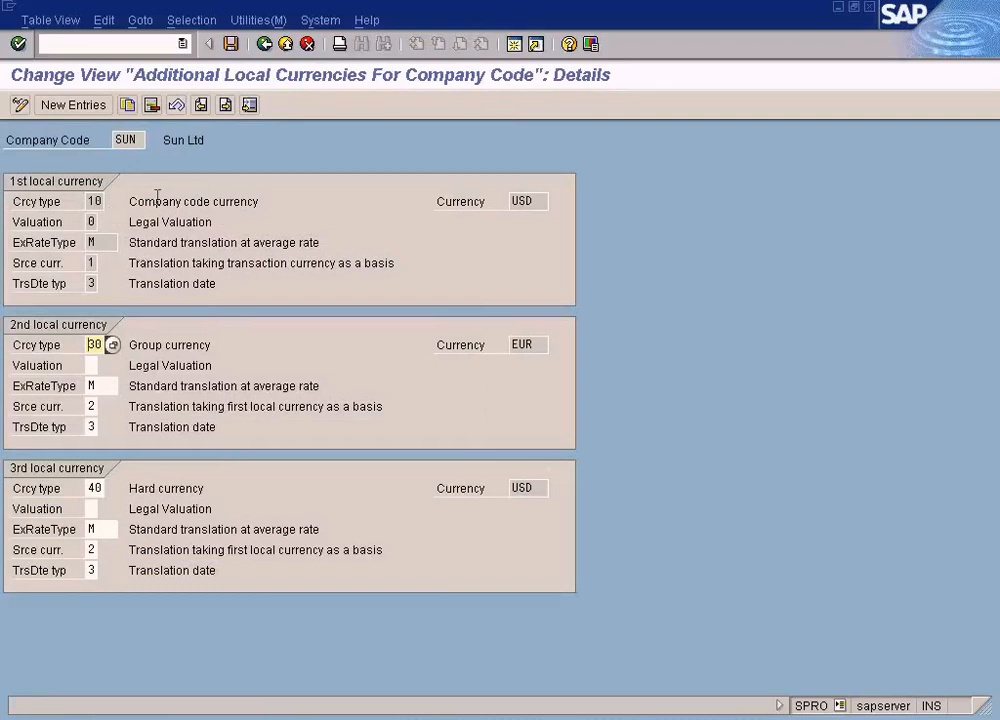
- Examine the currency type descriptions of the first, second and third local currencies, and the company code they belong to
left_click_drag(130, 201, 260, 201)
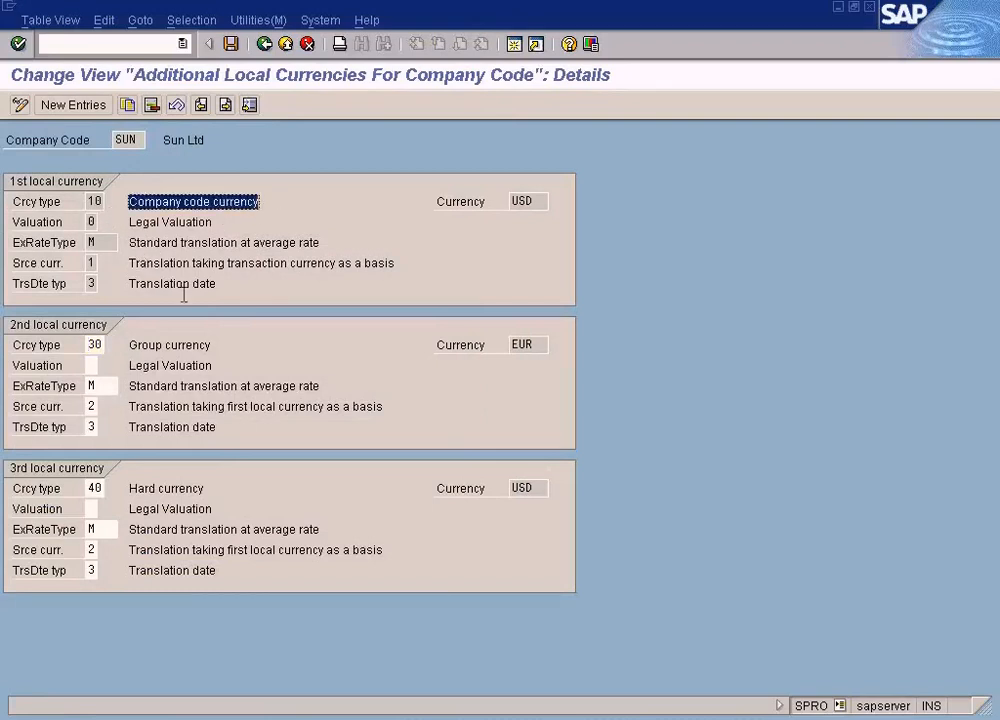
left_click_drag(130, 345, 210, 345)
left_click_drag(205, 488, 130, 488)
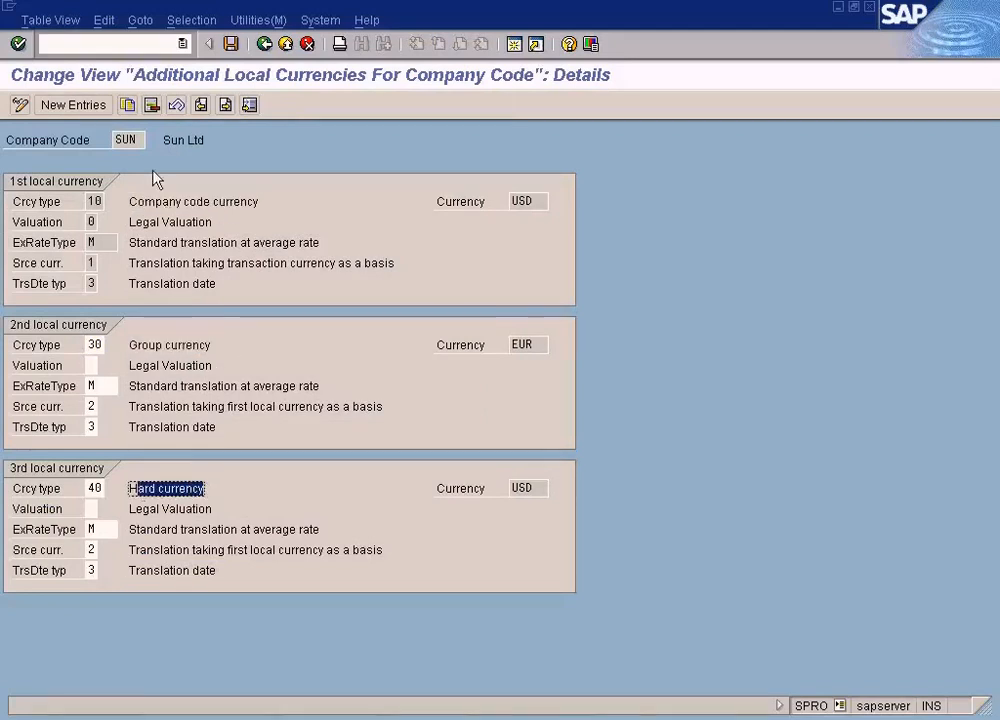
double_click(143, 139)
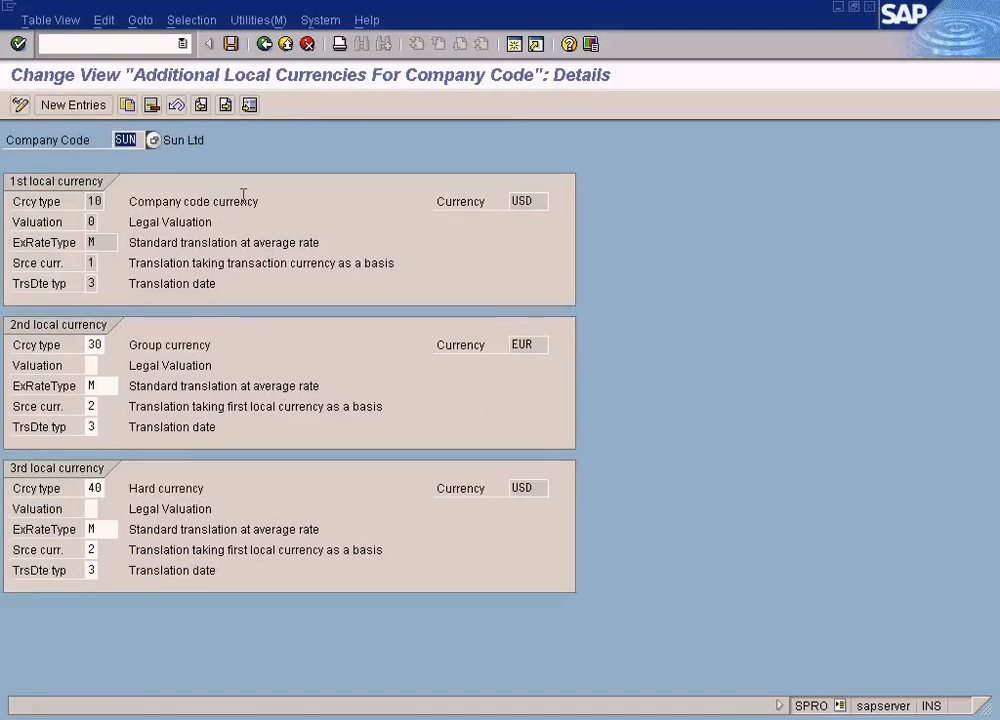
- Examine the exchange rate type, its description and the currency of the first local currency
left_click(259, 242)
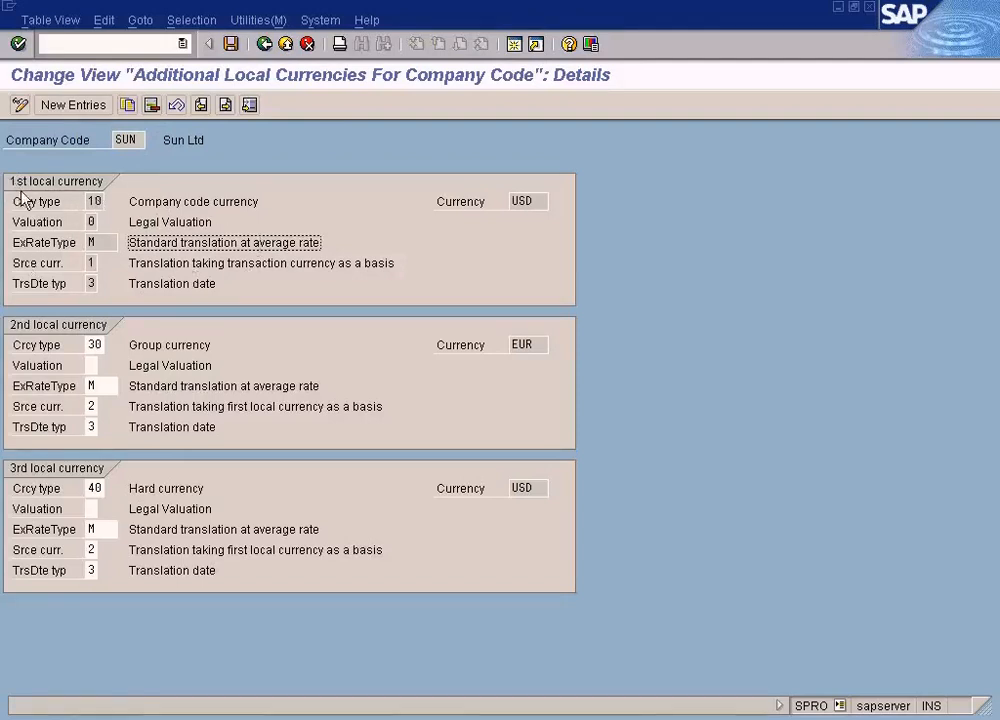
left_click(120, 242)
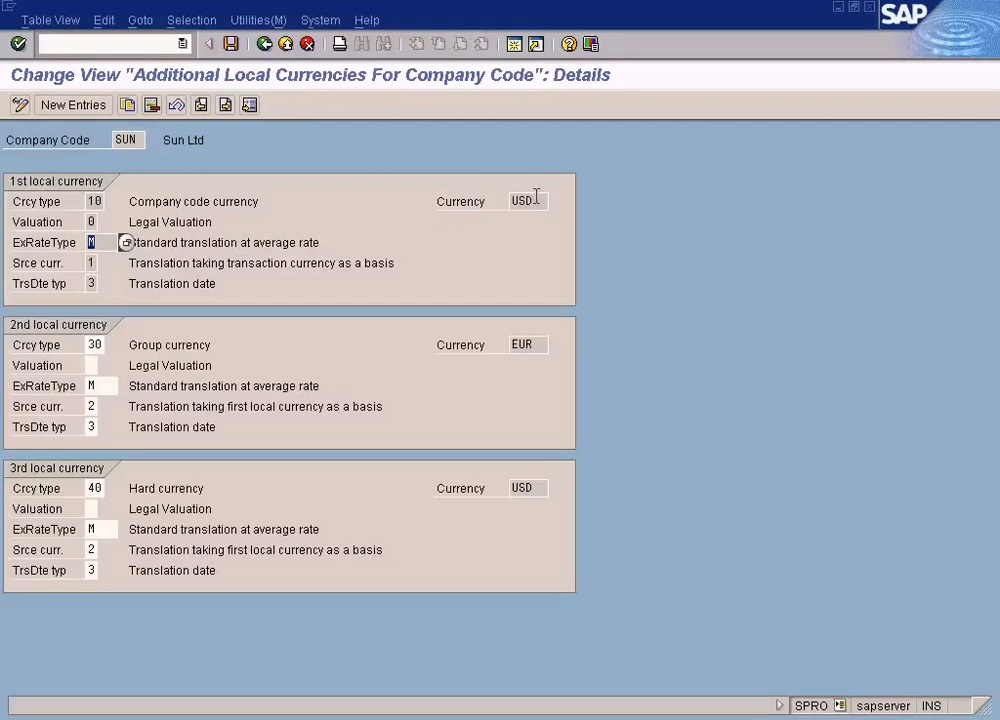
left_click_drag(536, 196, 490, 195)
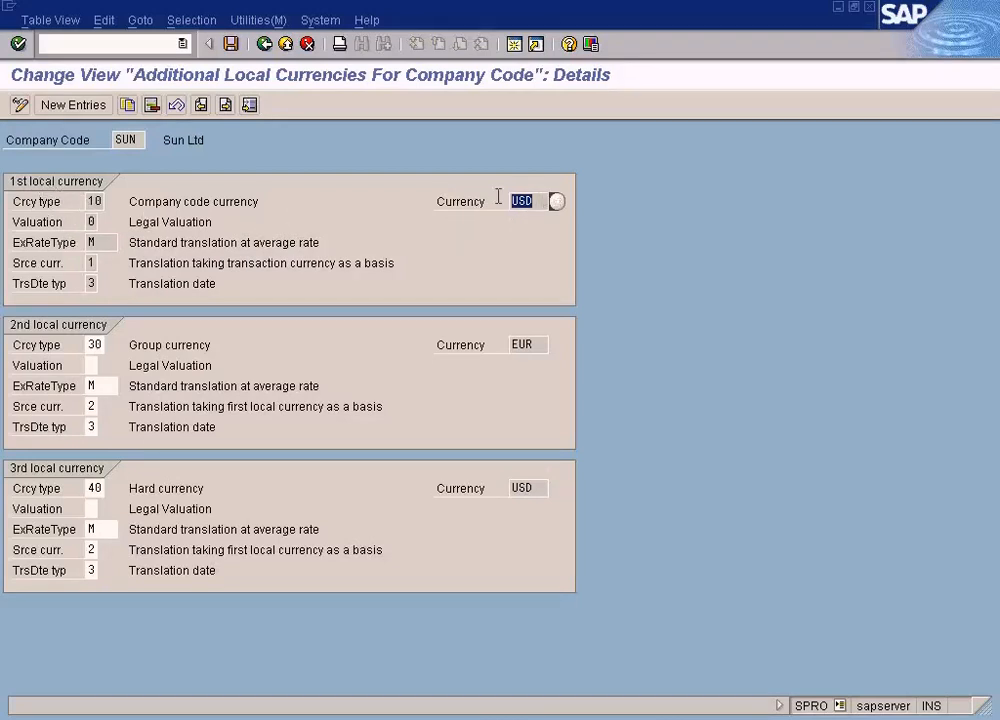
- Display the possible exchange rate types for the first local currency and highlight 1001, Current exchange rate
left_click_drag(105, 241, 89, 242)
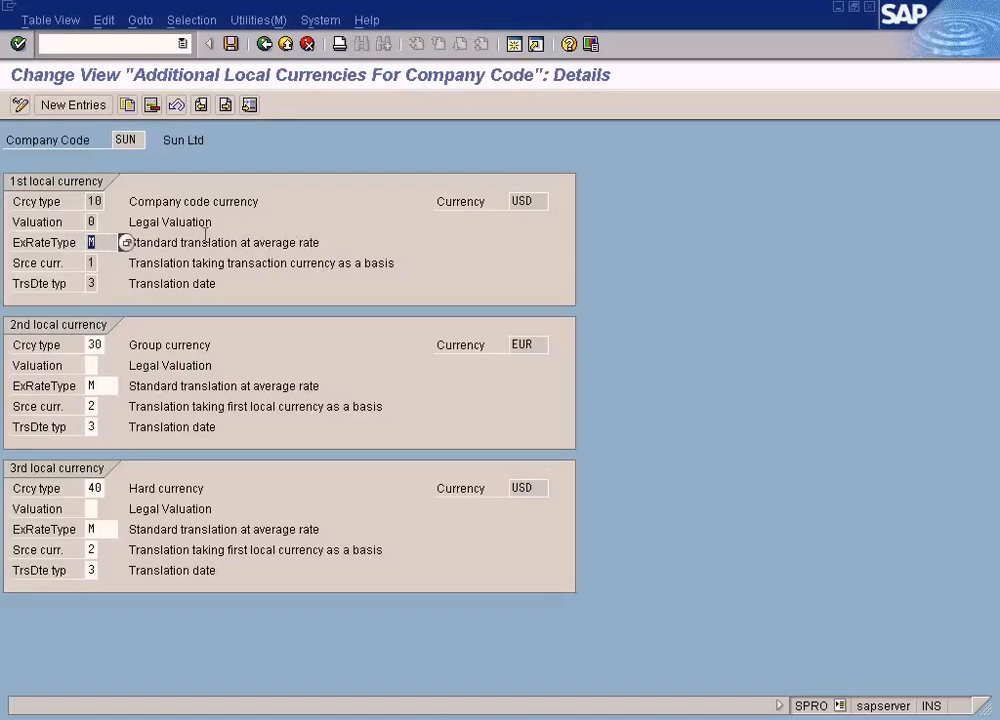
left_click(126, 242)
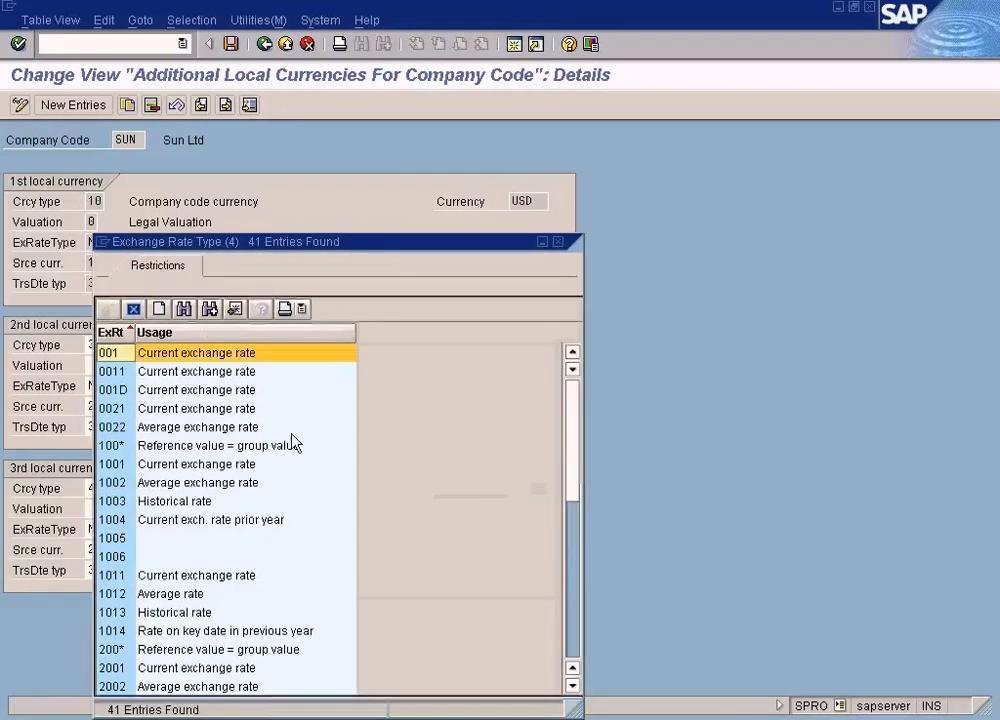
left_click(197, 466)
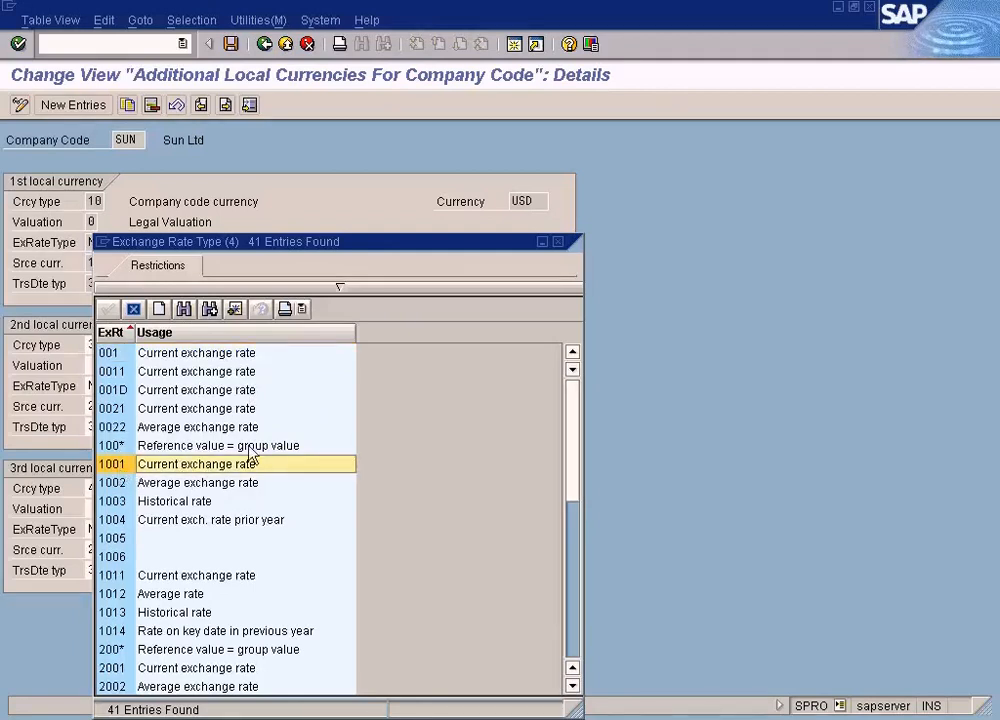
- Close the exchange rate type list without a choice and mark the M Table rates in the Paint drawing
left_click(558, 243)
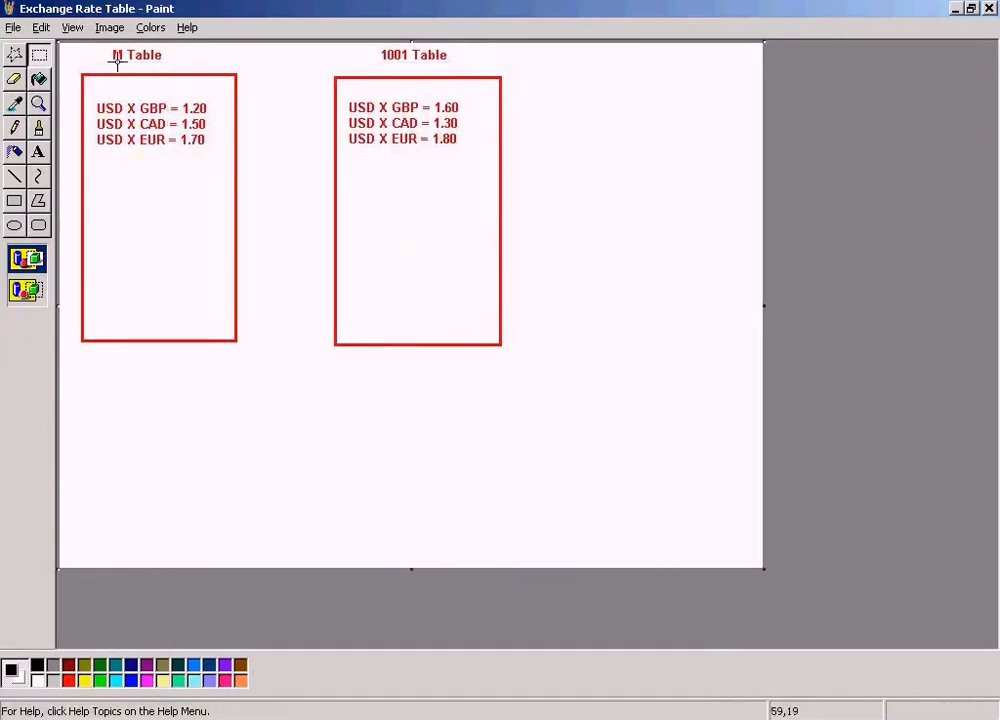
left_click_drag(104, 50, 239, 178)
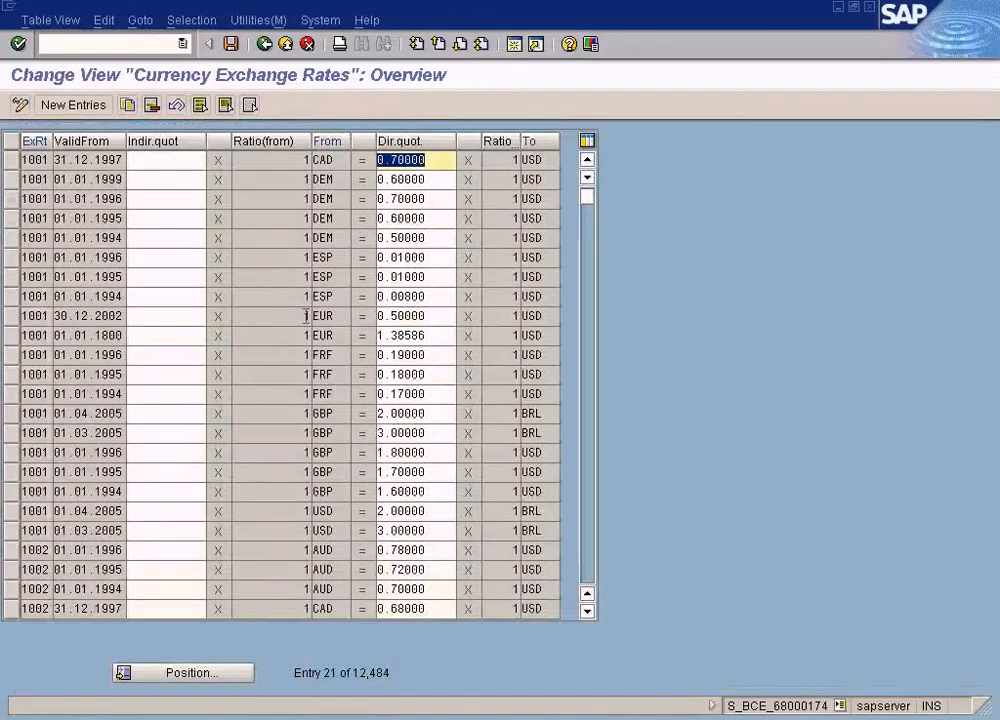
- Return to the additional local currencies details in SAP and leave them for the implementation guide
left_click(375, 712)
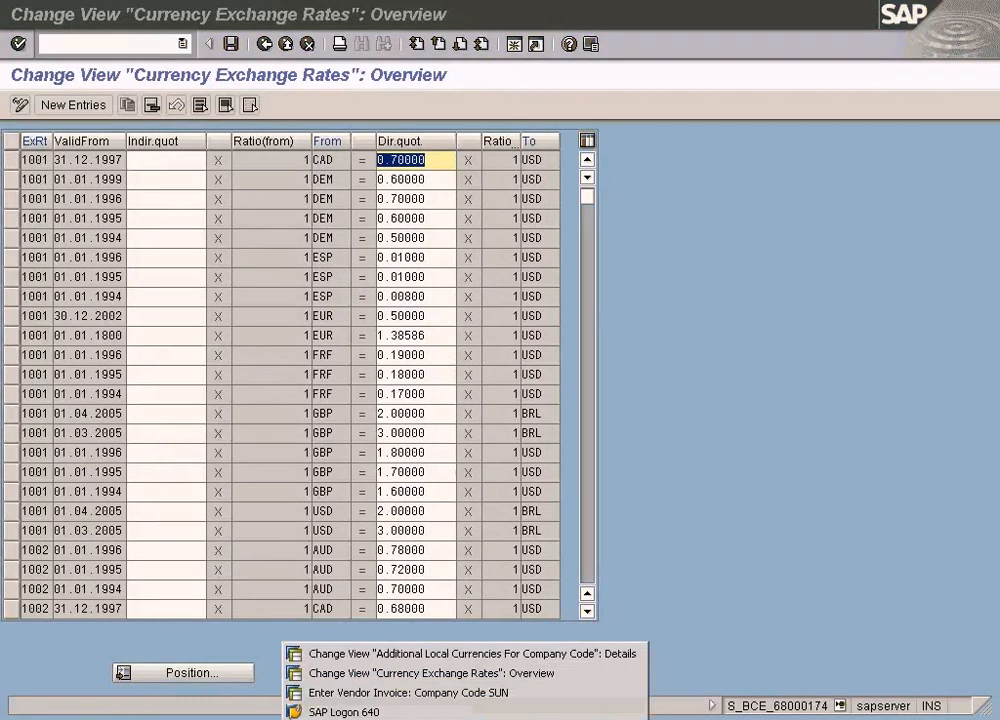
left_click(378, 654)
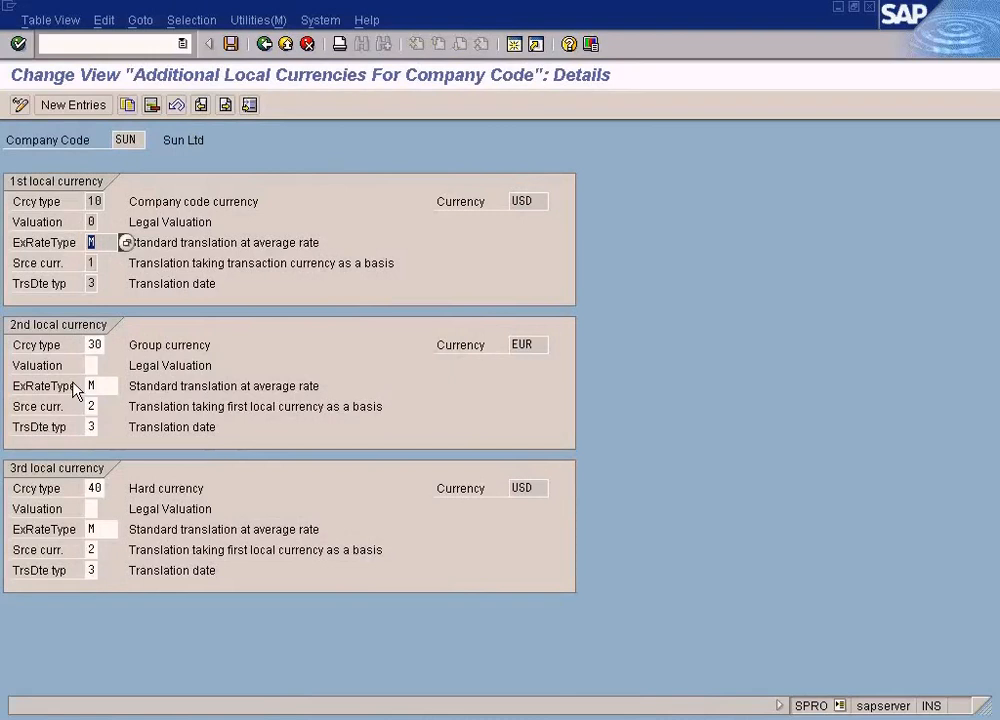
left_click(265, 45)
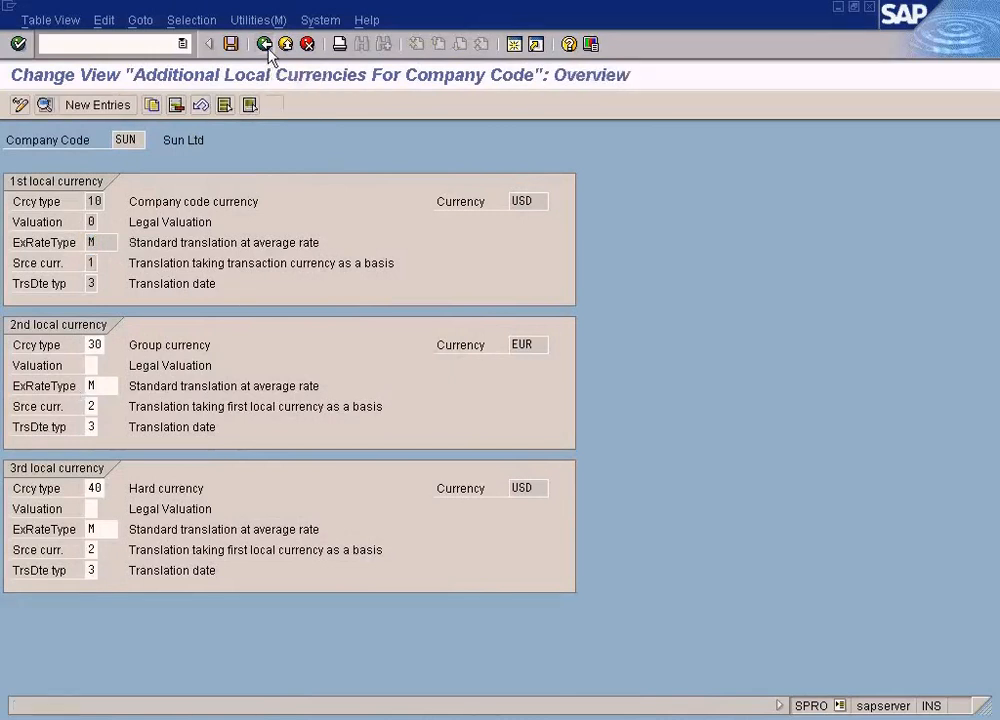
left_click(265, 44)
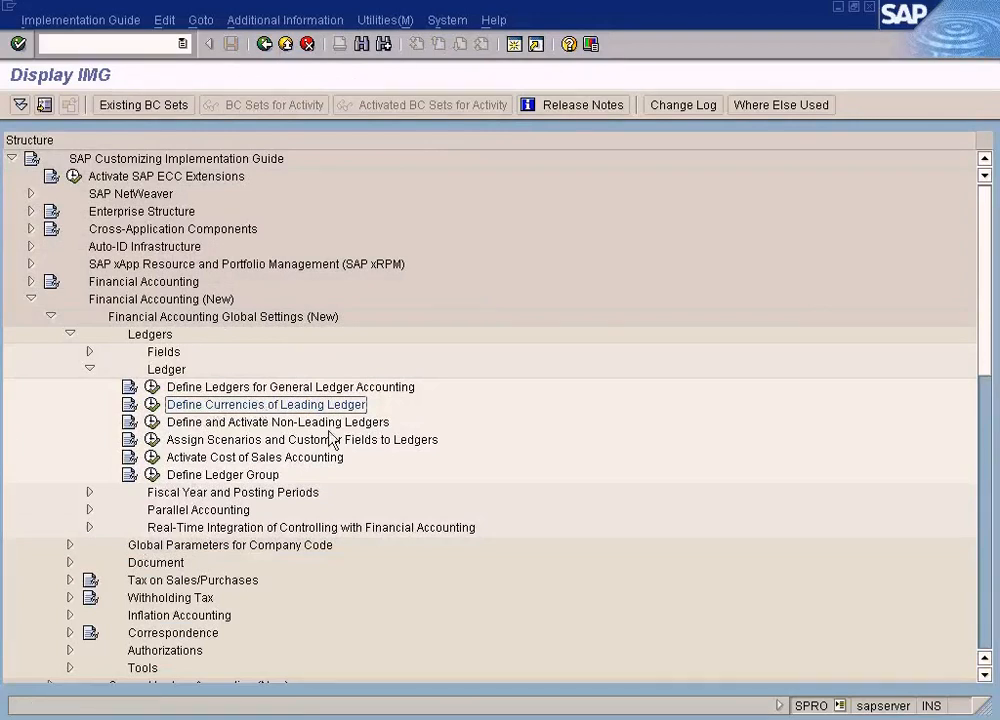
- Switch to the currency exchange rates overview and examine the type 1001 direct quotation from CAD to USD
left_click(404, 717)
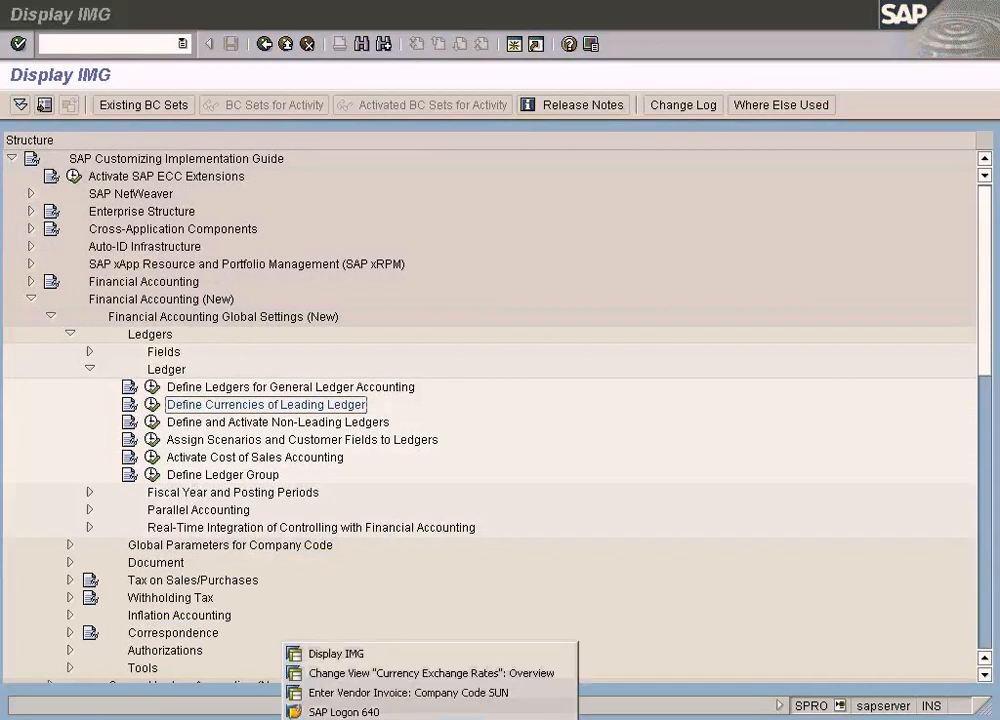
left_click(406, 674)
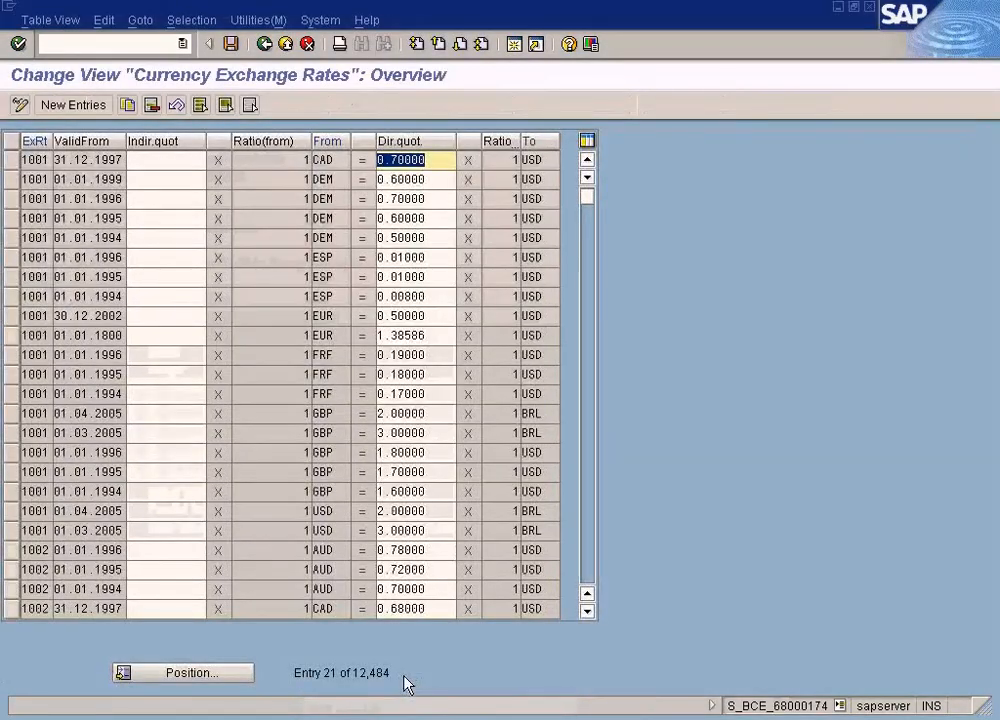
left_click(30, 160)
left_click(427, 162)
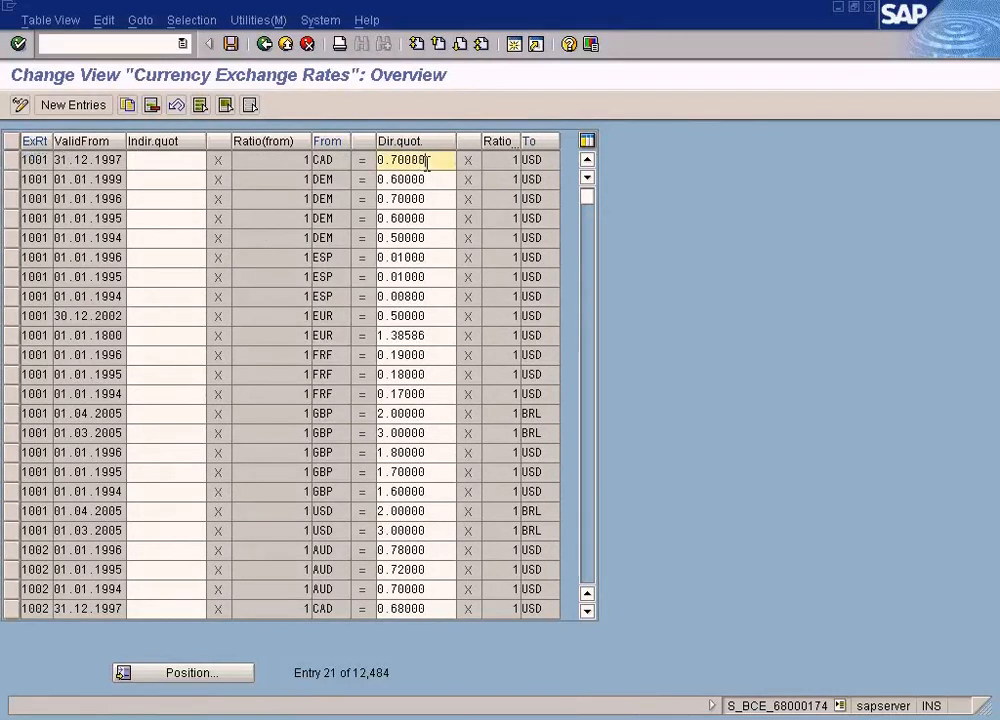
- Position the currency exchange rates table at exchange rate type M with currency USD
left_click(239, 672)
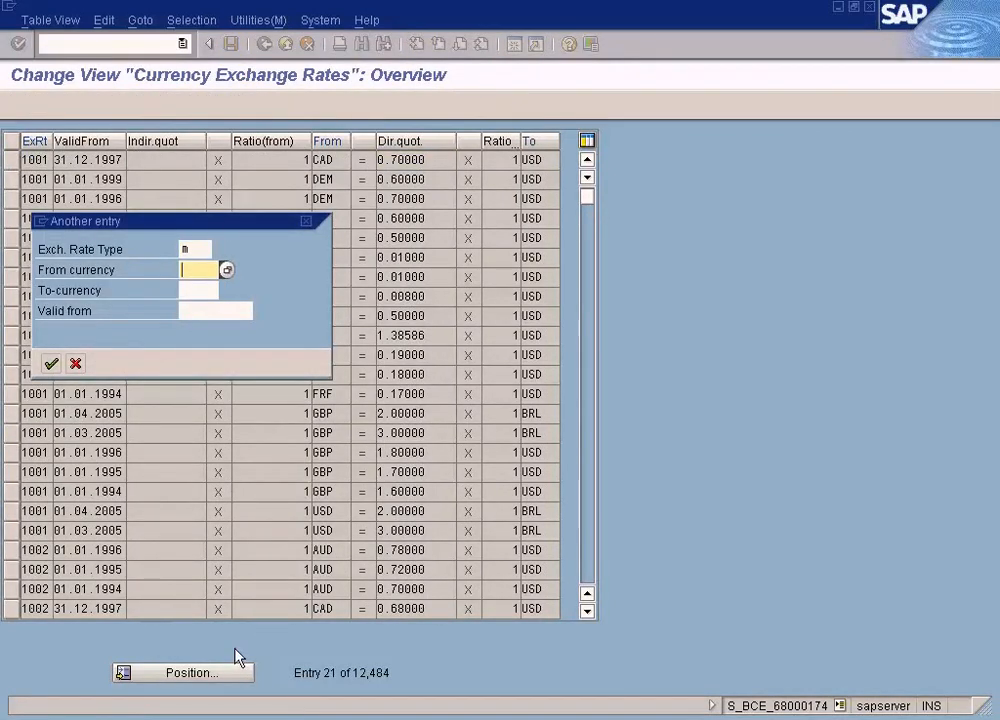
key("BackSpace")
key("Tab")
type("usd")
key("Return")
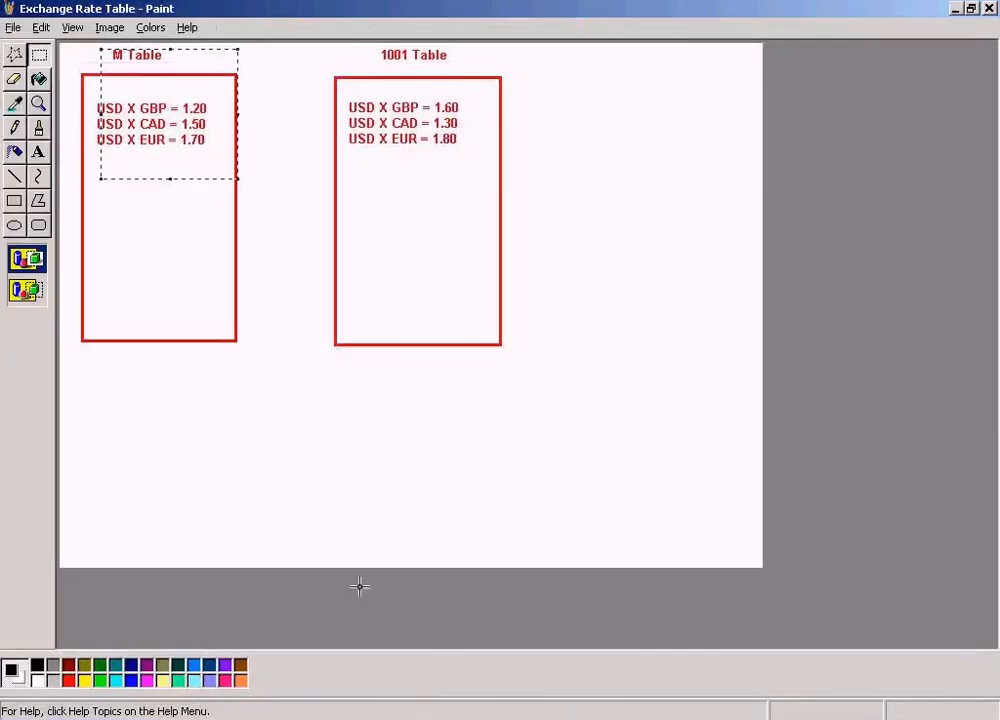
- Switch to the company code SUN vendor invoice and examine its exchange rate, amount in local currency and CAD document amount
left_click(386, 719)
left_click(389, 694)
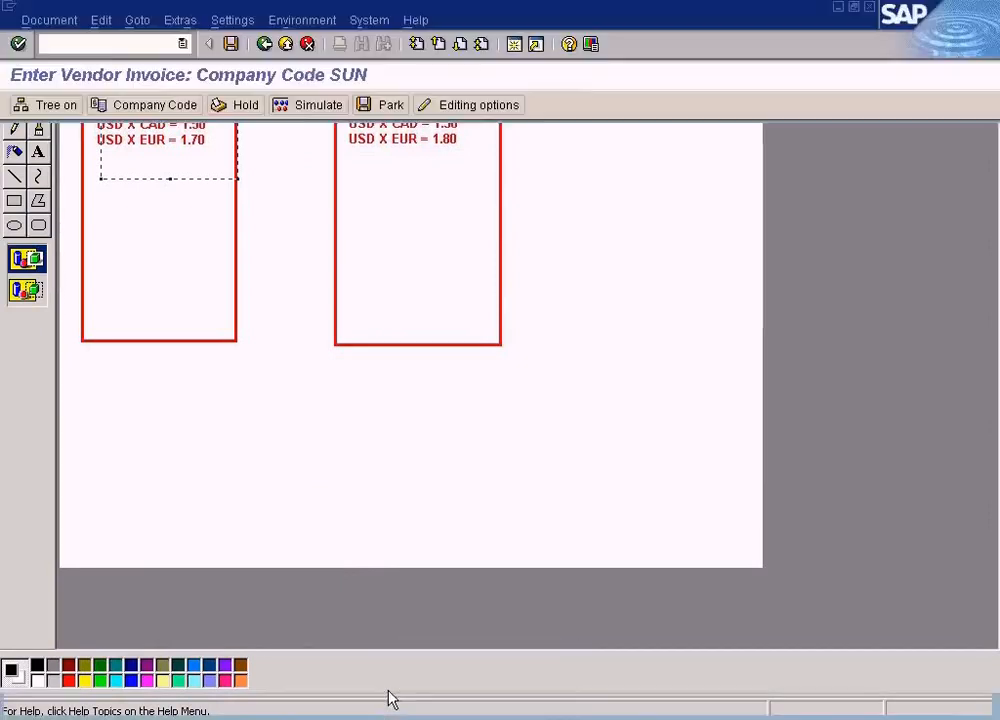
left_click(413, 219)
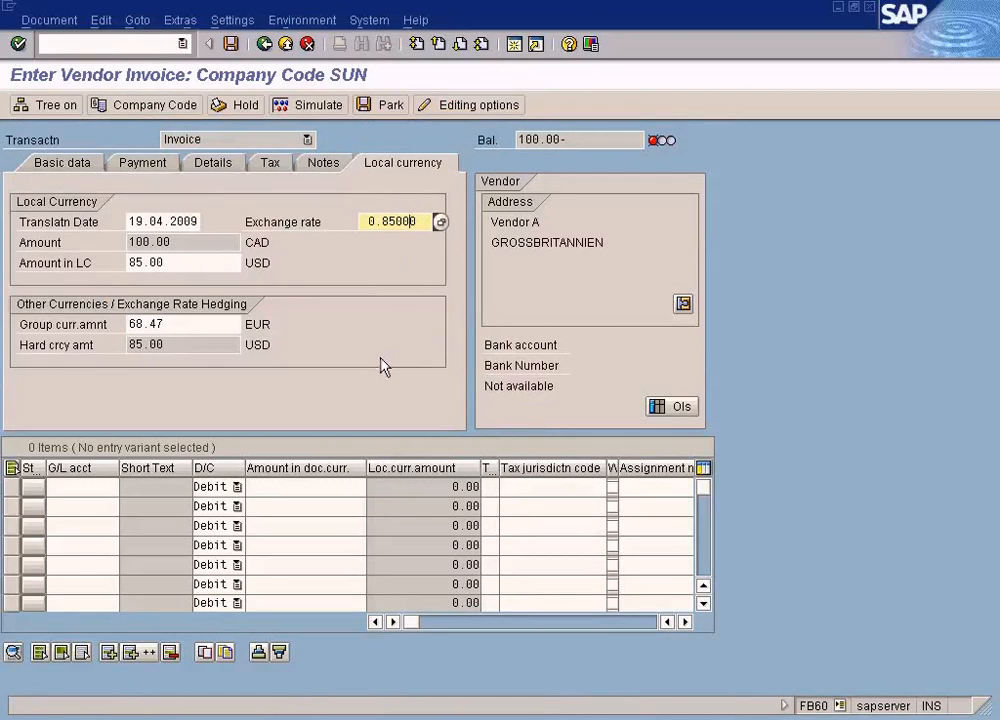
left_click(78, 165)
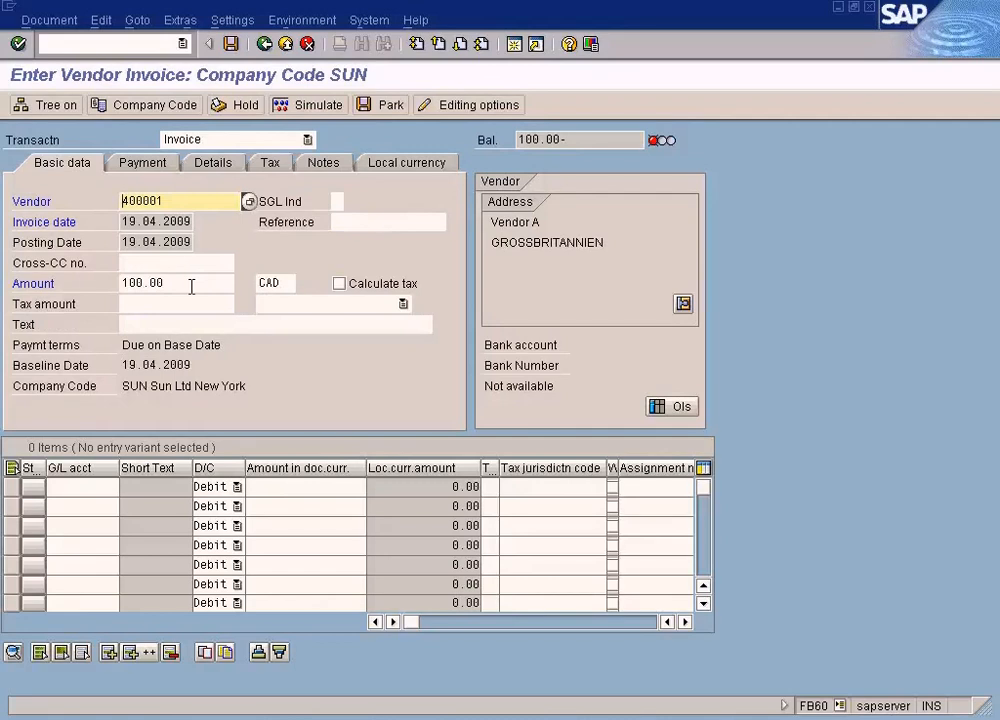
left_click(427, 170)
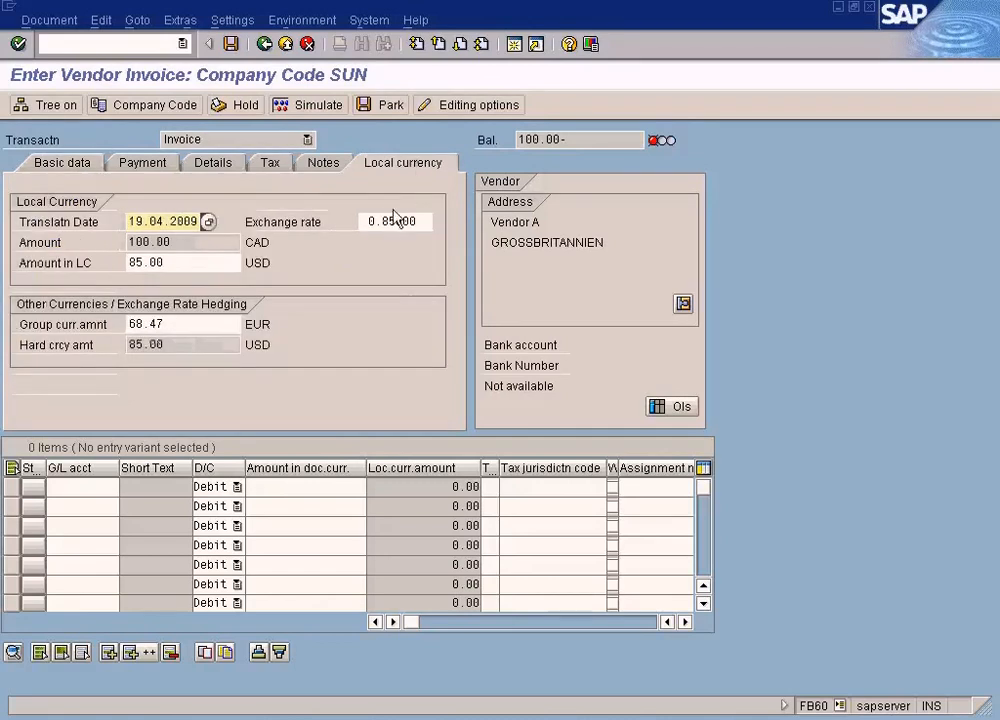
left_click_drag(201, 262, 78, 255)
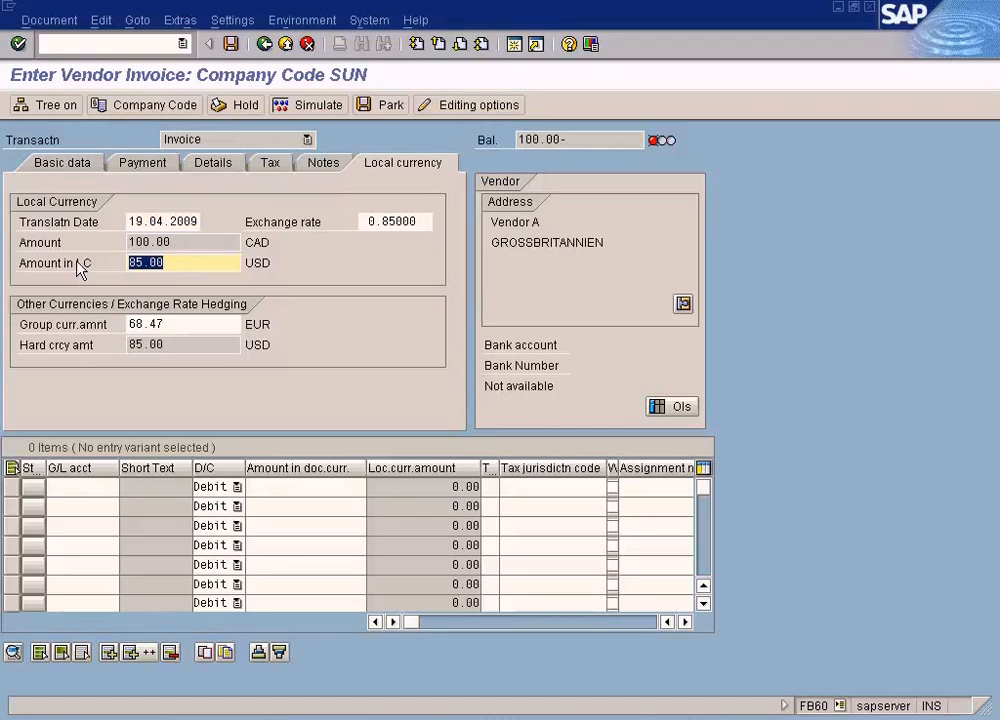
left_click(82, 166)
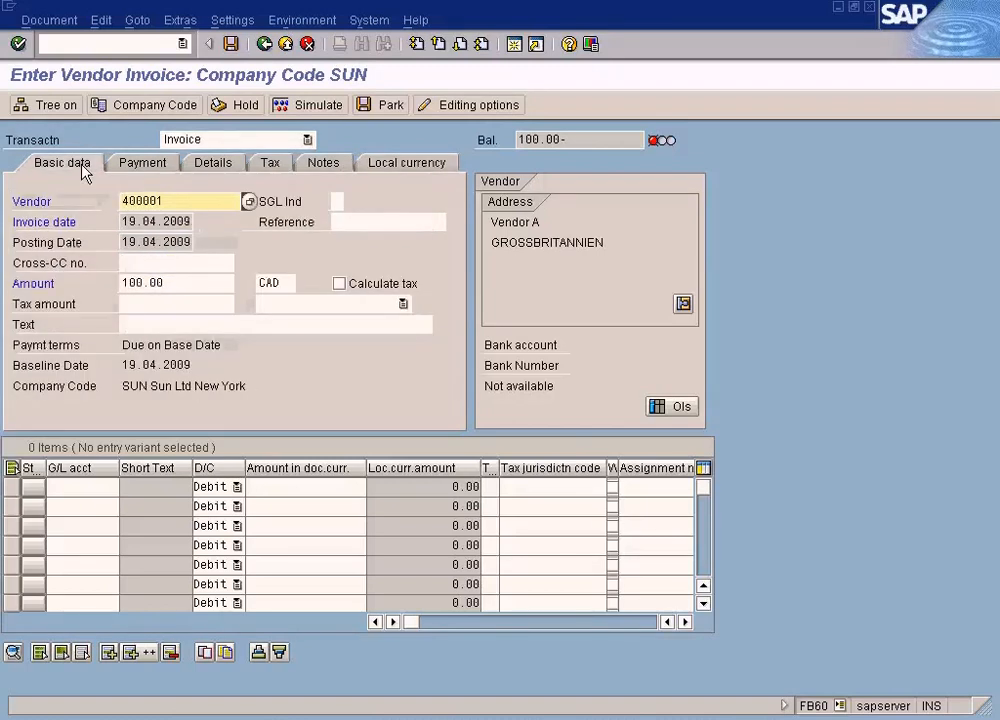
left_click(179, 282)
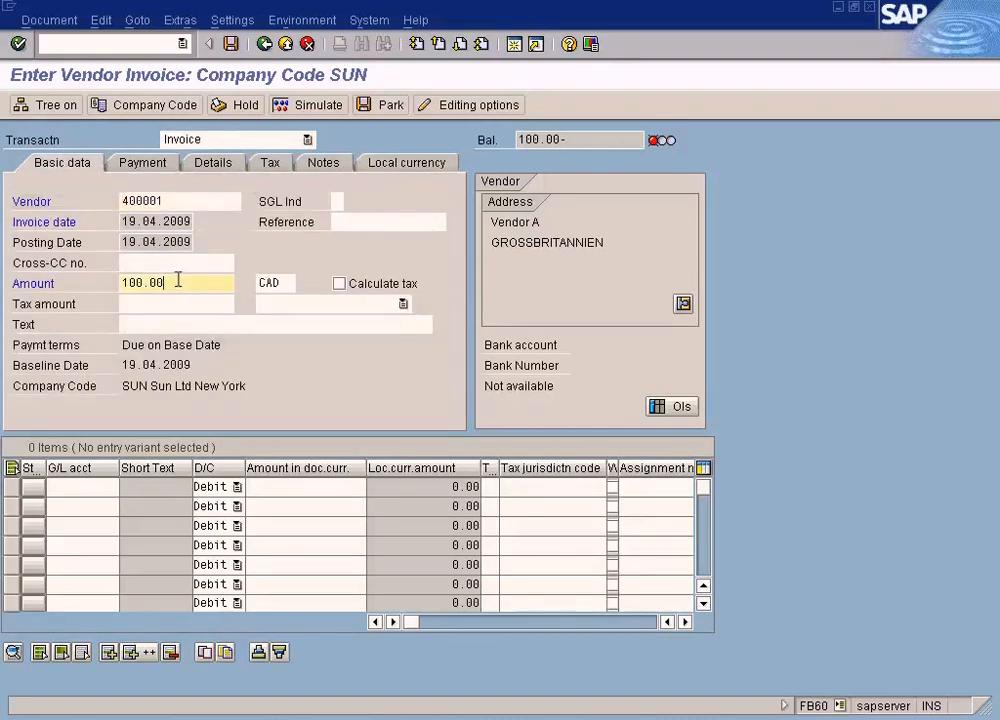
- Add a debit line of 100 on the COS - Laptop G/L account to the vendor invoice
left_click(105, 490)
left_click(127, 490)
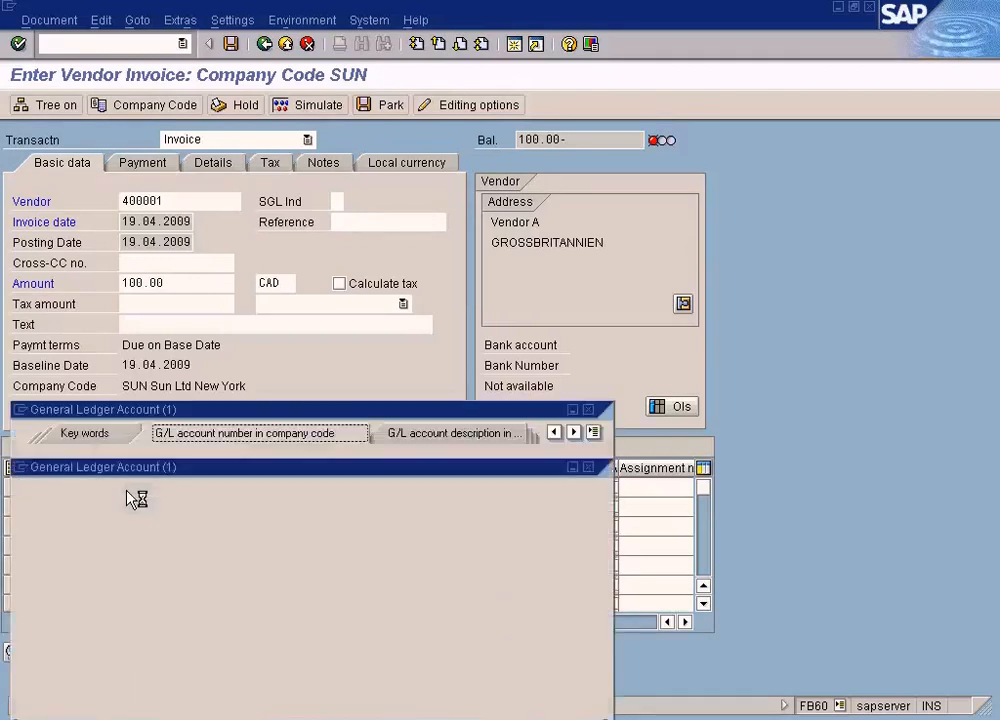
left_click(26, 698)
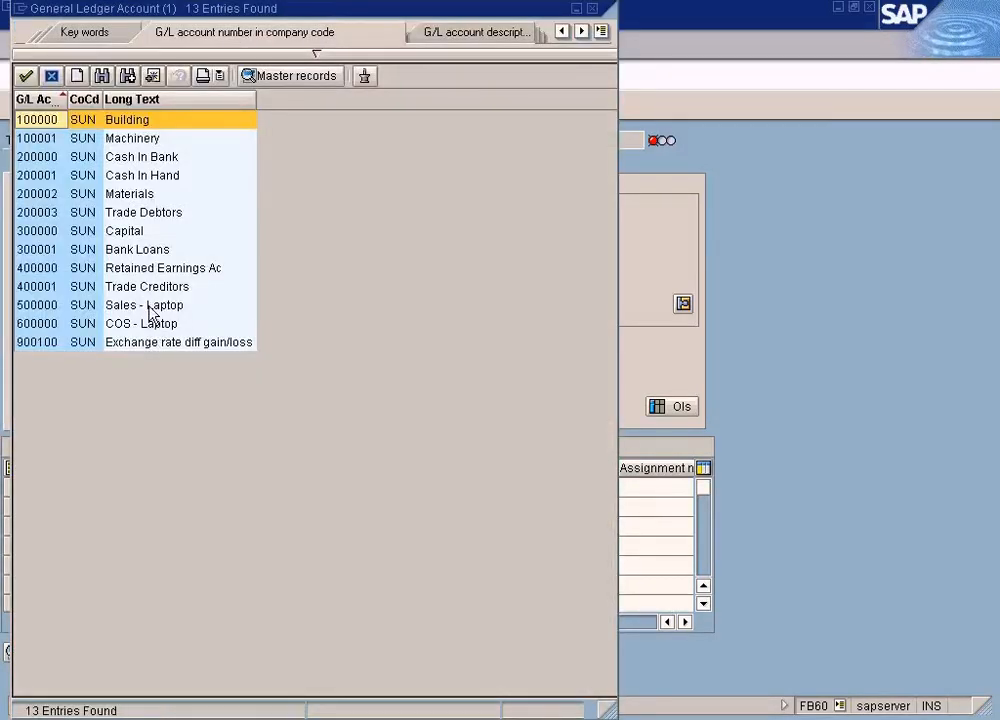
double_click(150, 323)
left_click(285, 486)
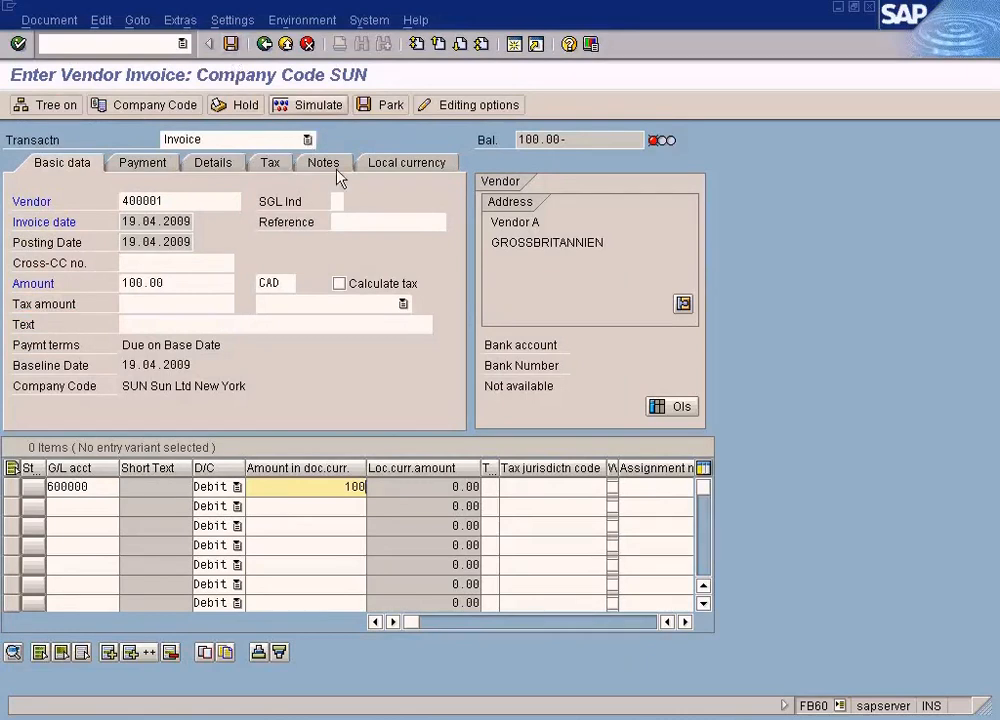
- Enter 4454 as the invoice reference and post the vendor invoice
left_click(356, 221)
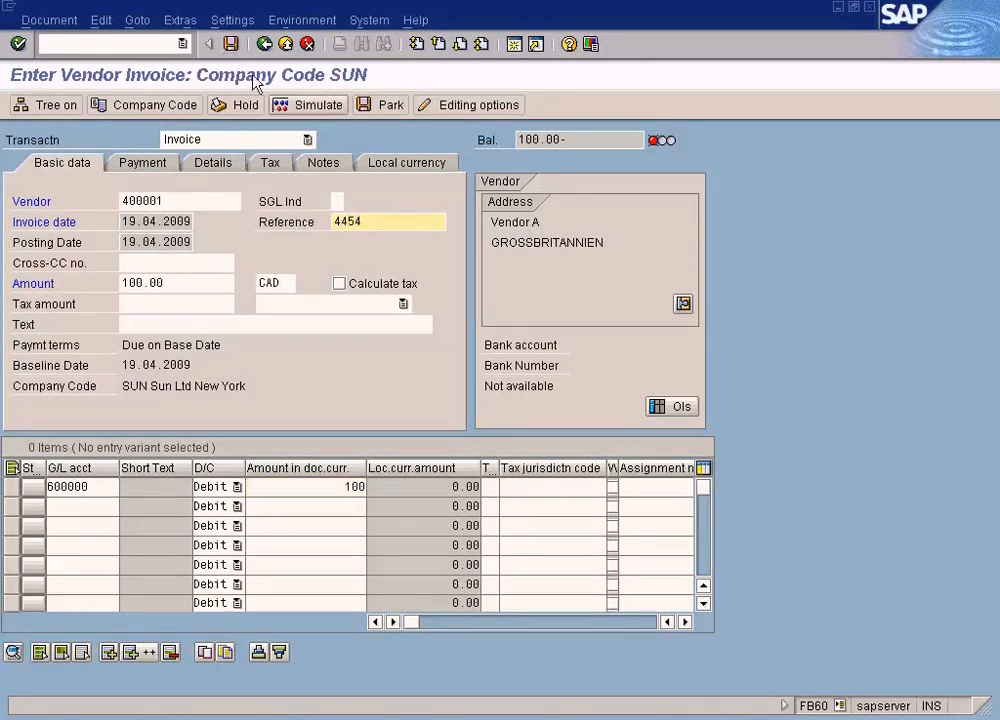
left_click(231, 44)
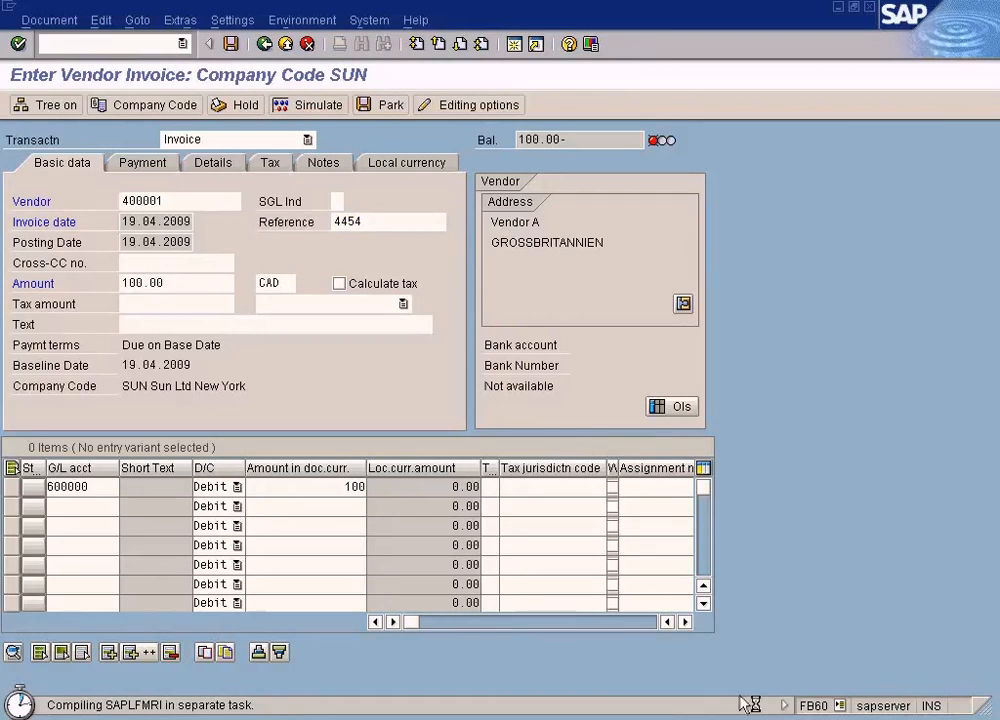
left_click(760, 718)
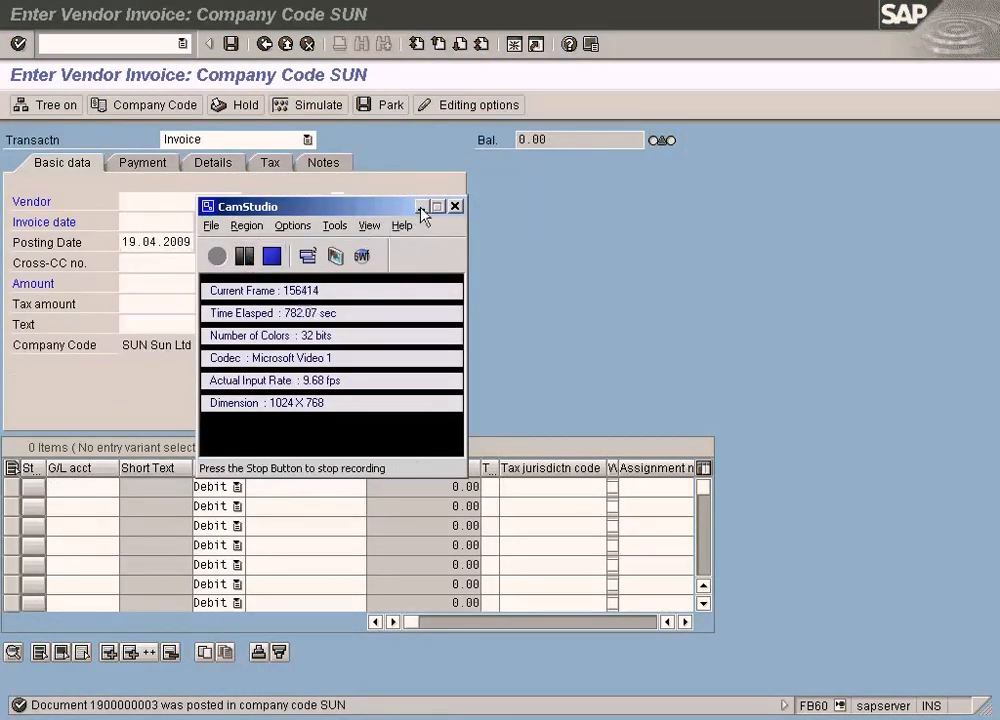
left_click(421, 207)
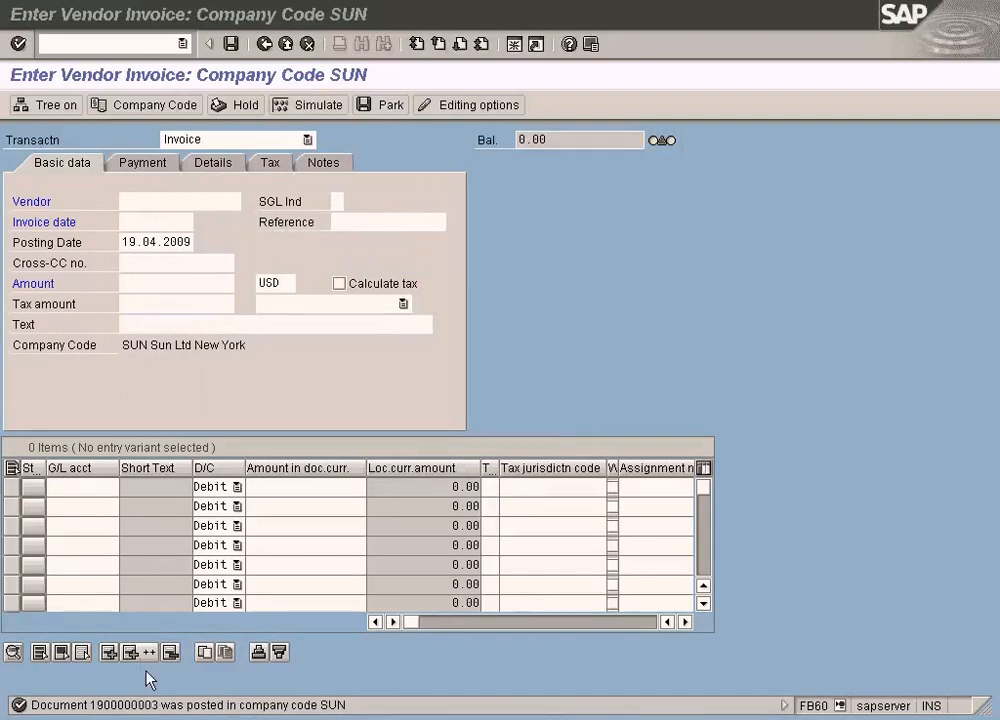
left_click(489, 218)
- Try to display the posted vendor invoice document and open the document list selection
left_click(62, 22)
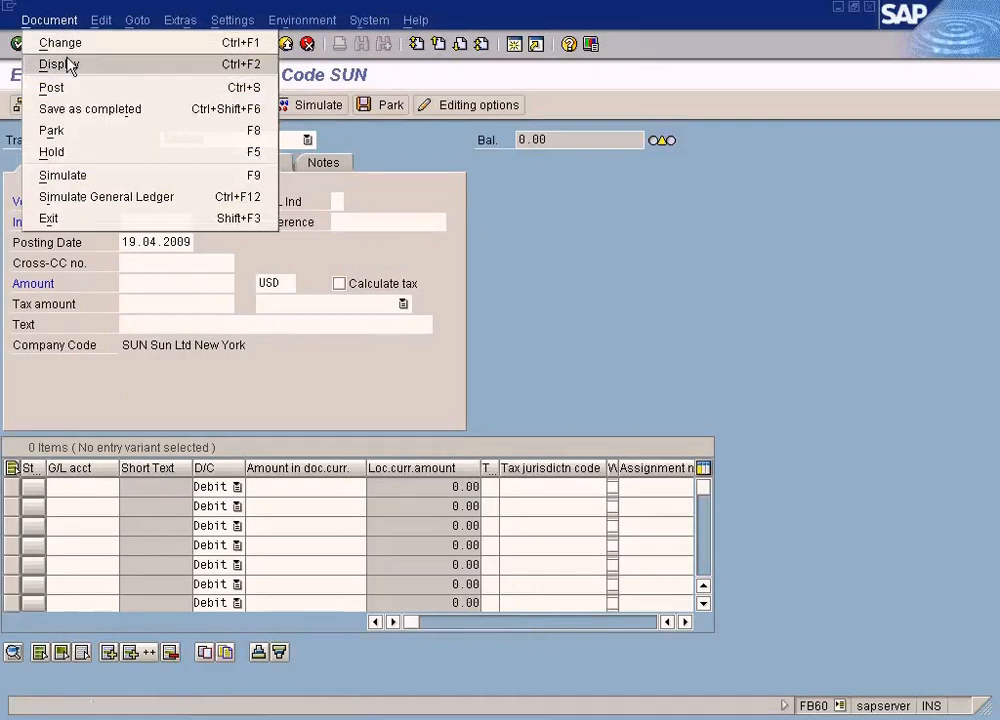
left_click(62, 66)
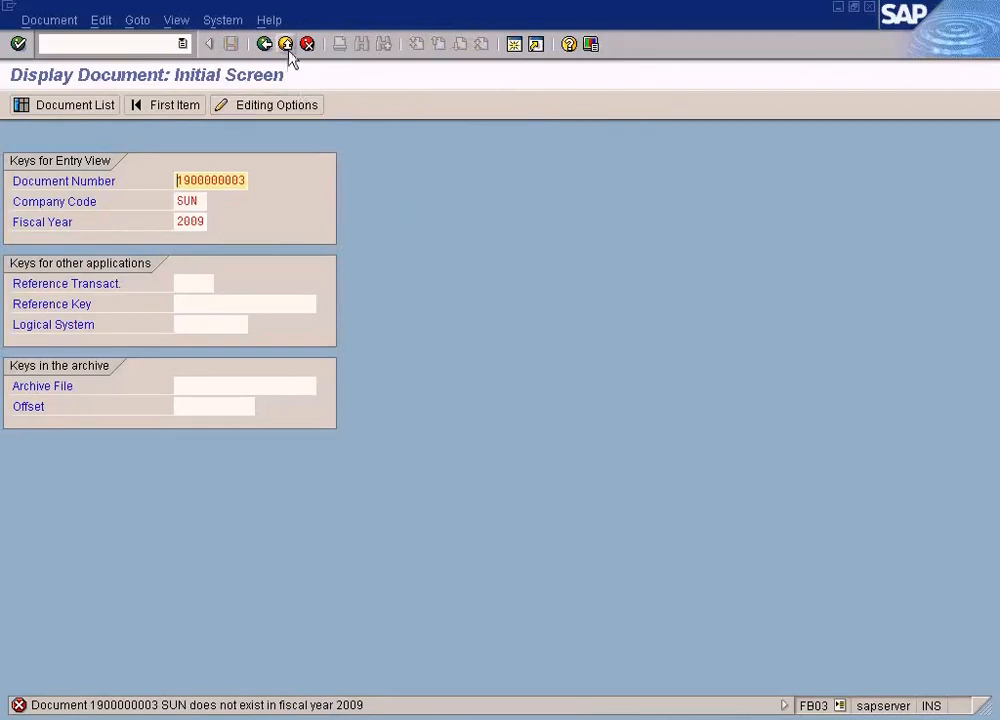
left_click(106, 116)
left_click(106, 108)
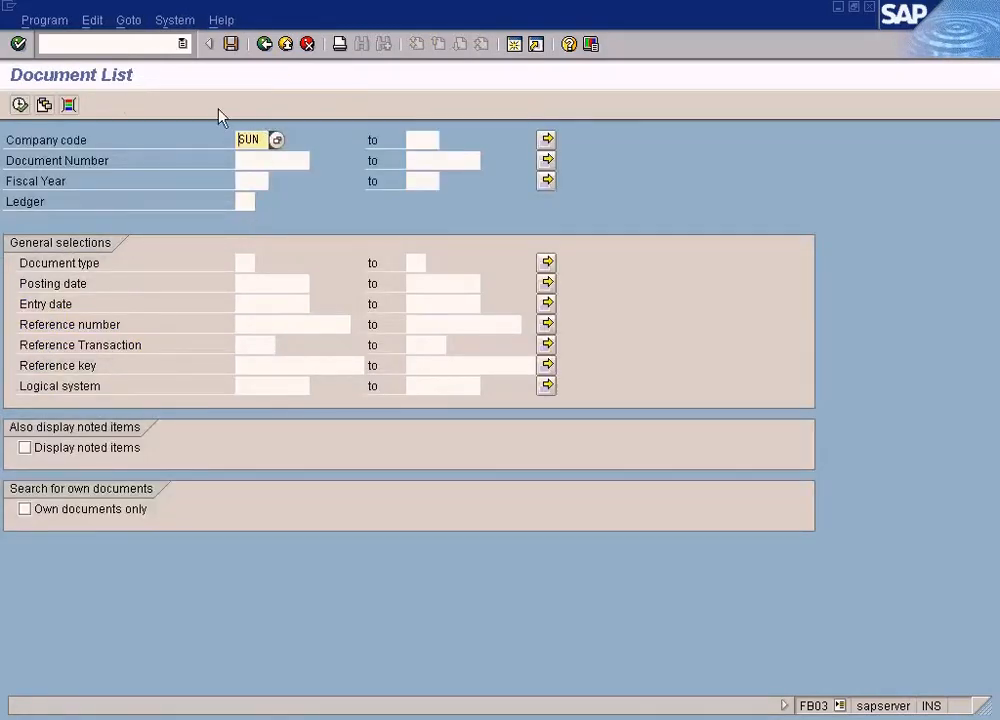
- Restart the document display with transaction FB03 and open its document list selection
left_click(156, 40)
type("/nfb03")
key("Return")
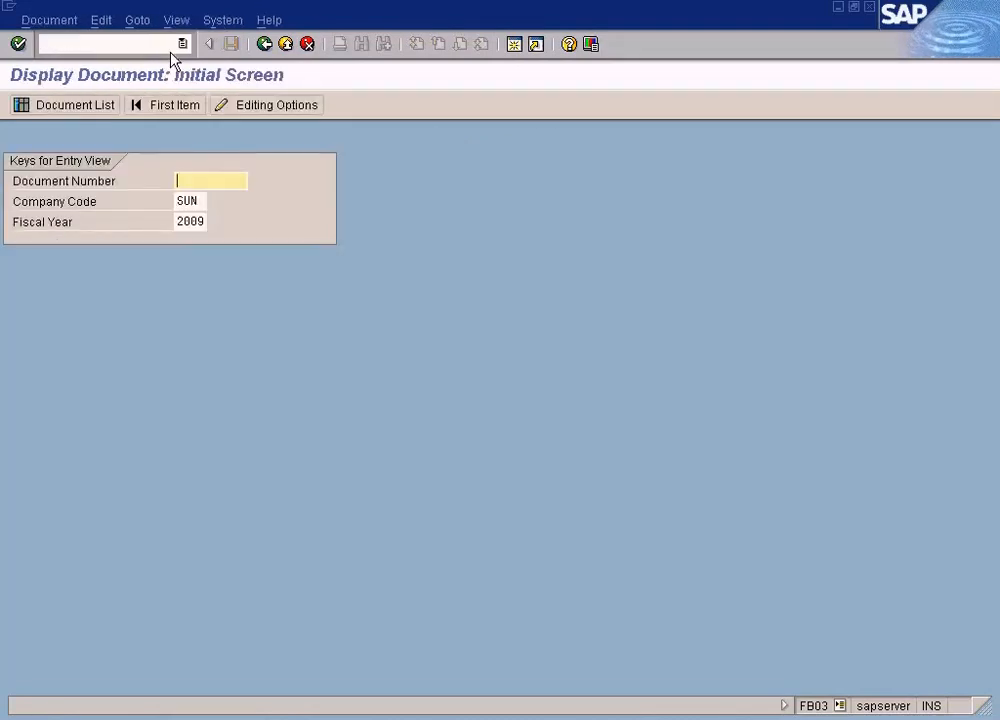
left_click(70, 108)
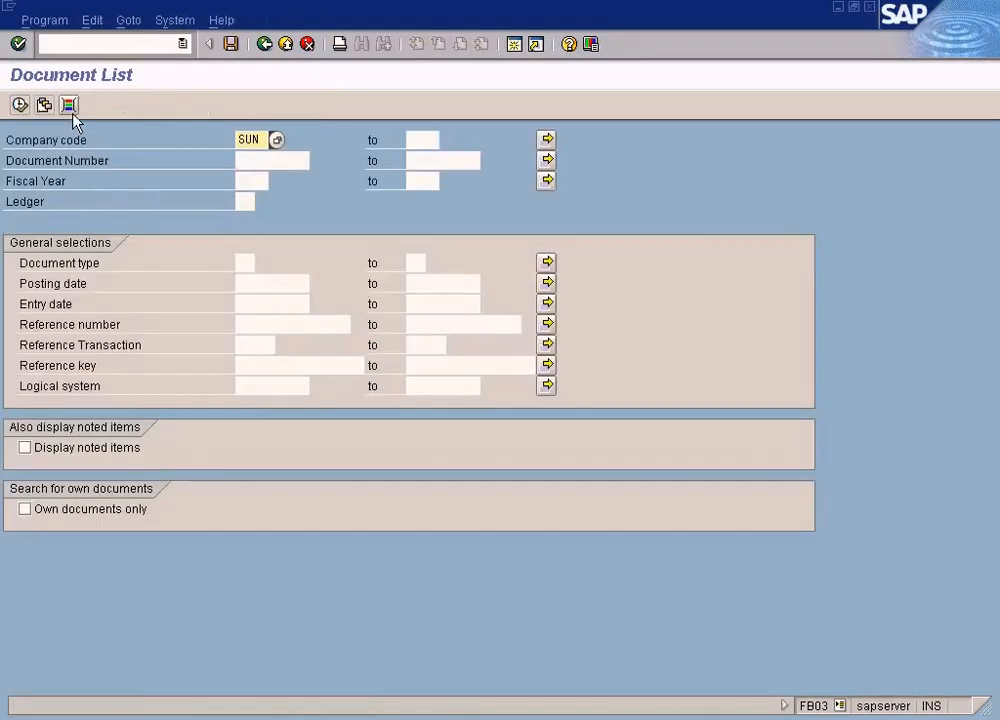
- List only own documents of company code SUN for fiscal year 2009 with posting date 19.04.2009
left_click(25, 509)
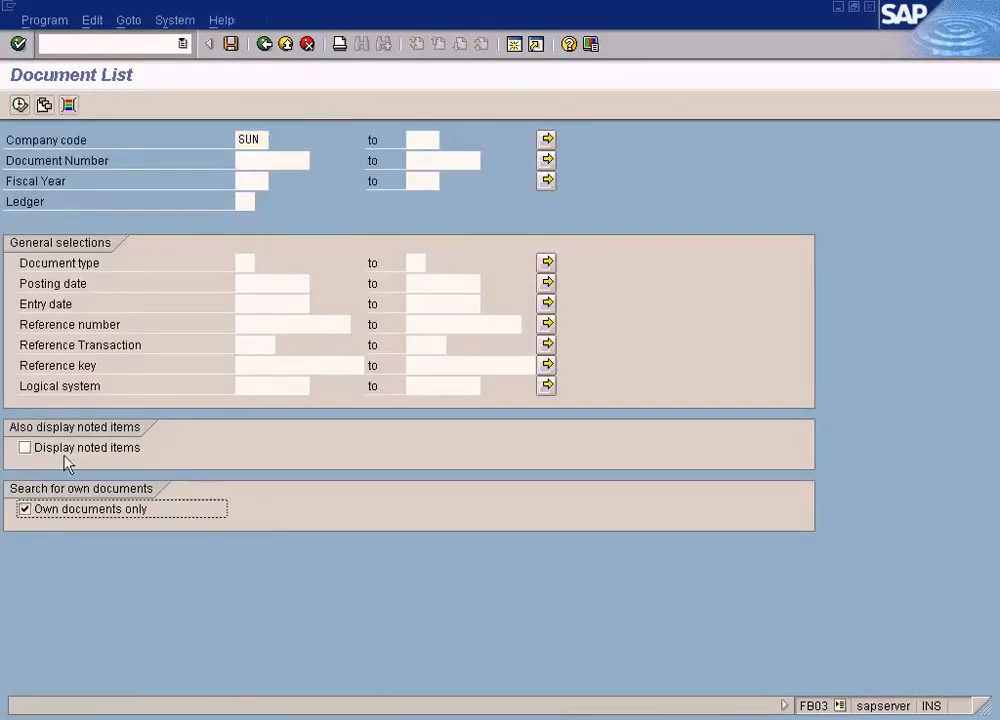
left_click(245, 180)
type("2009")
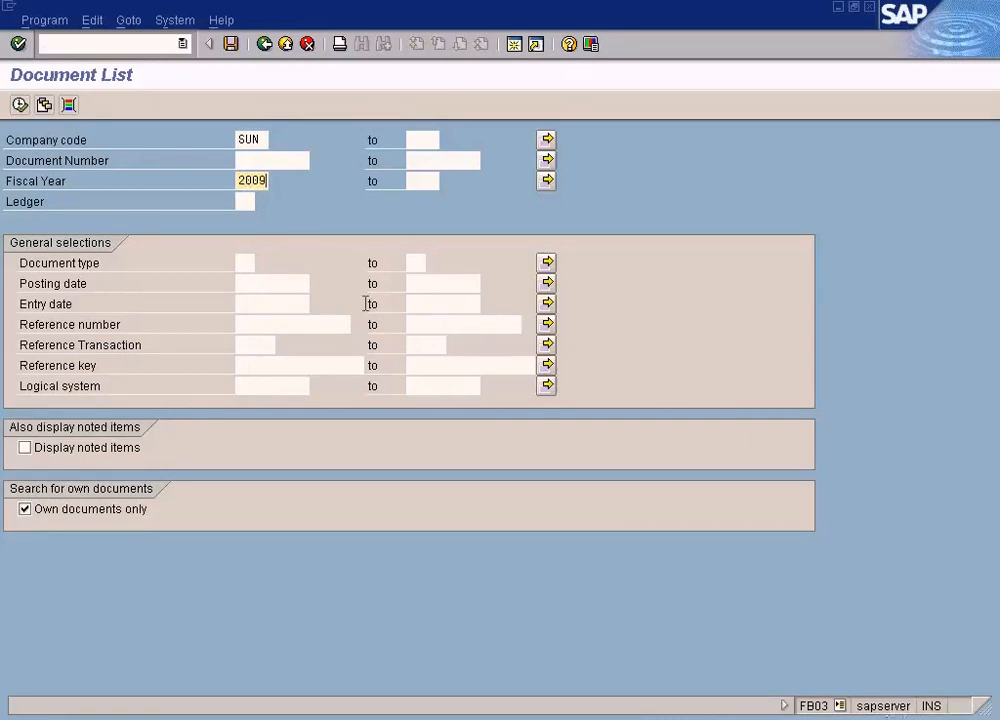
left_click(262, 287)
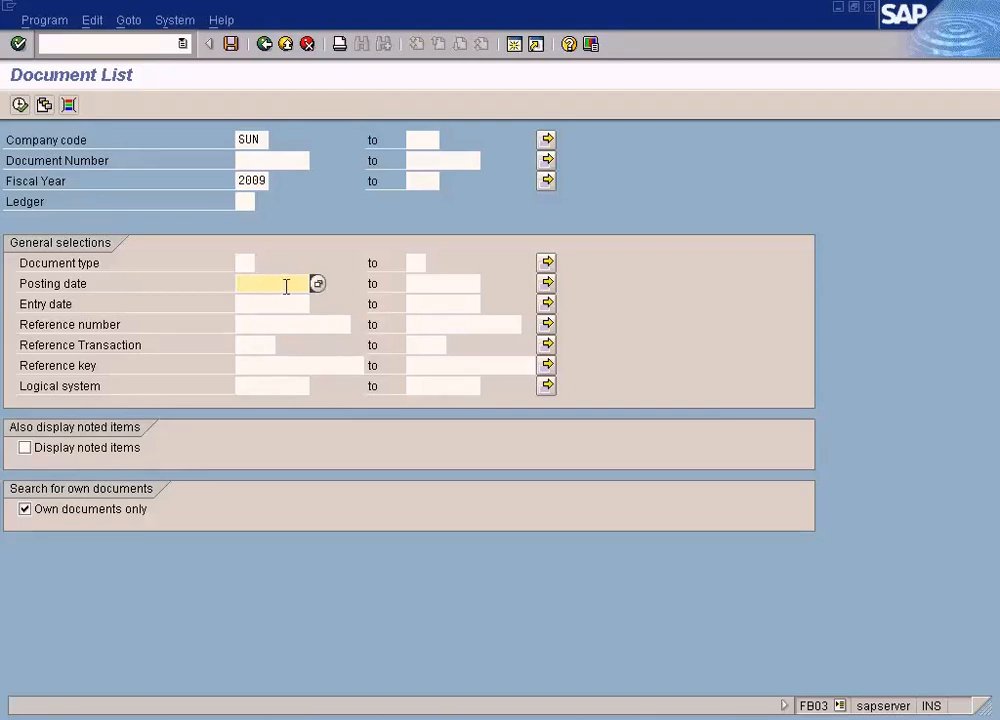
key("F8")
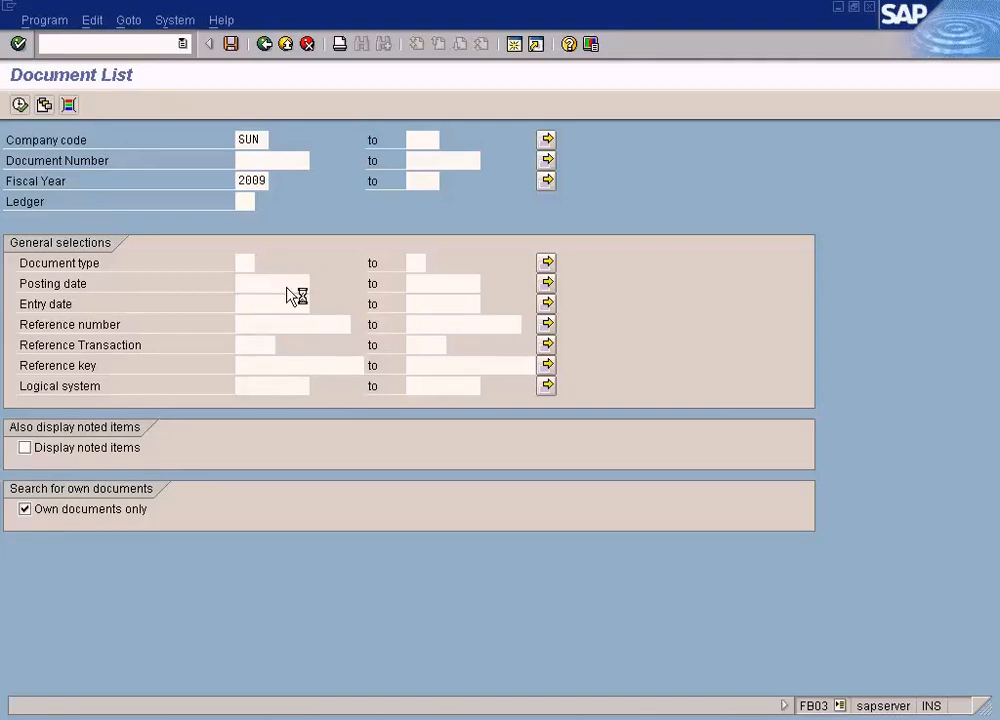
key("Return")
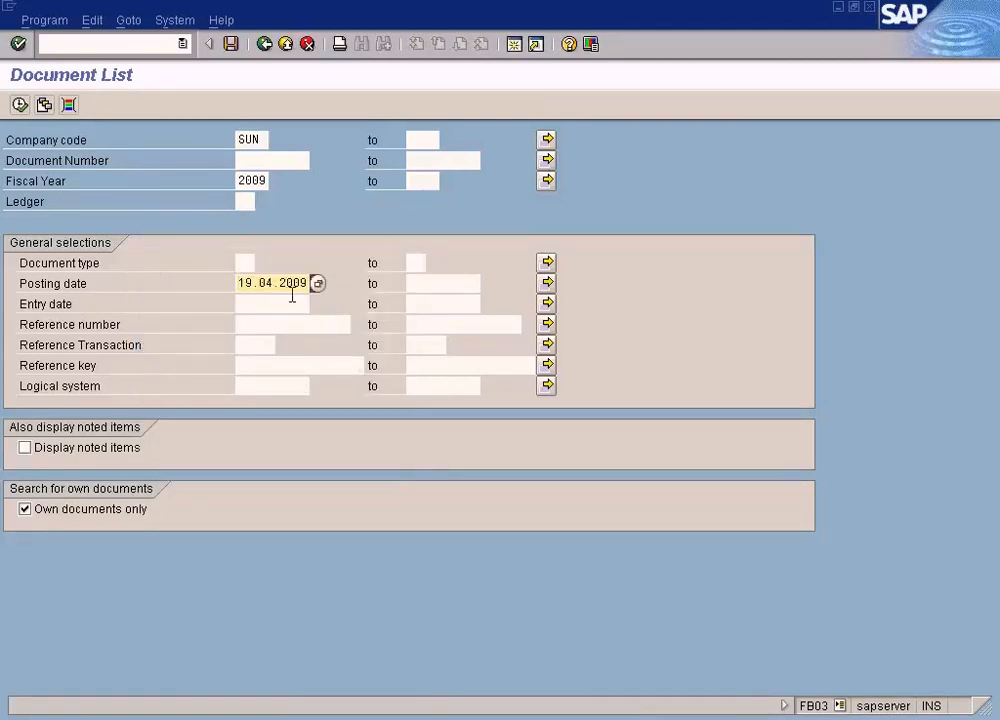
left_click(20, 105)
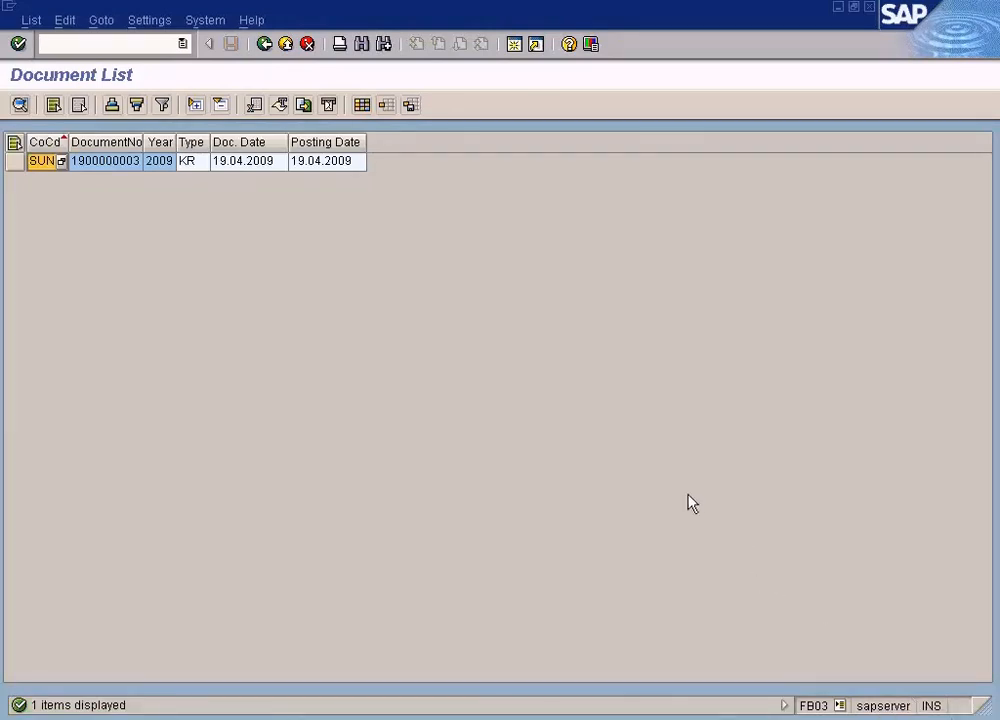
- Open the listed vendor invoice document and examine the amount and currency of its line items
left_click(257, 161)
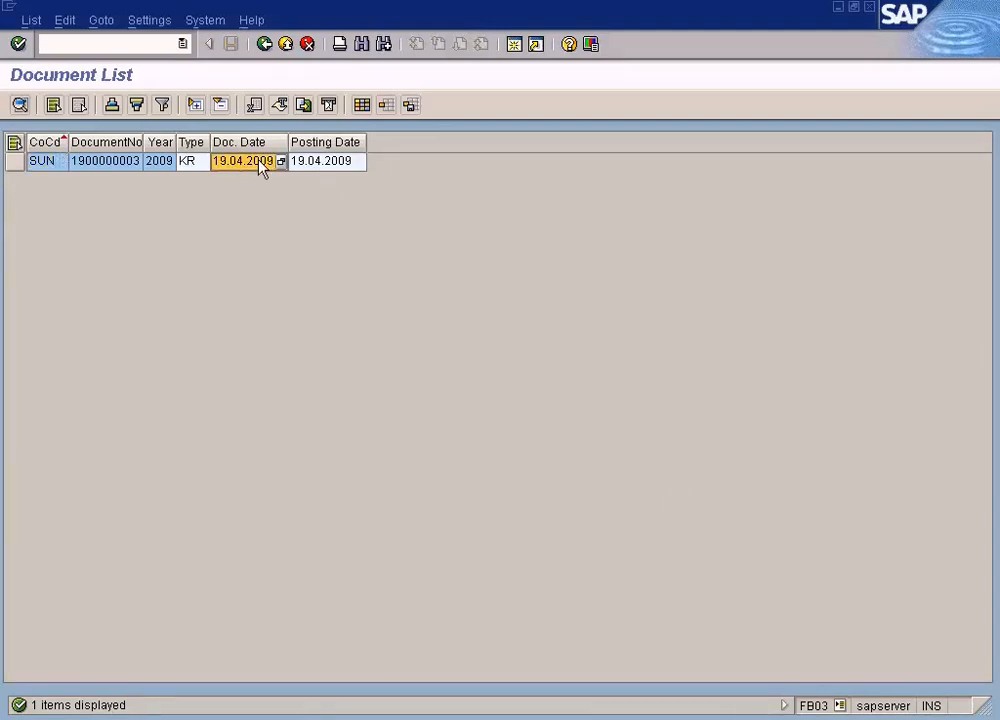
double_click(259, 161)
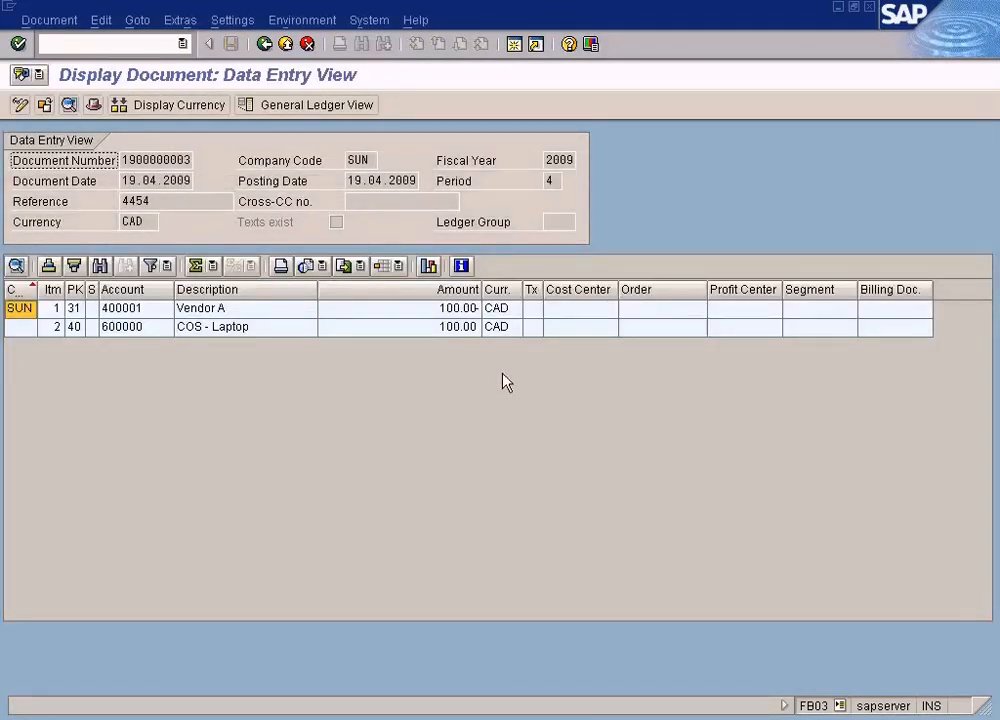
left_click(466, 310)
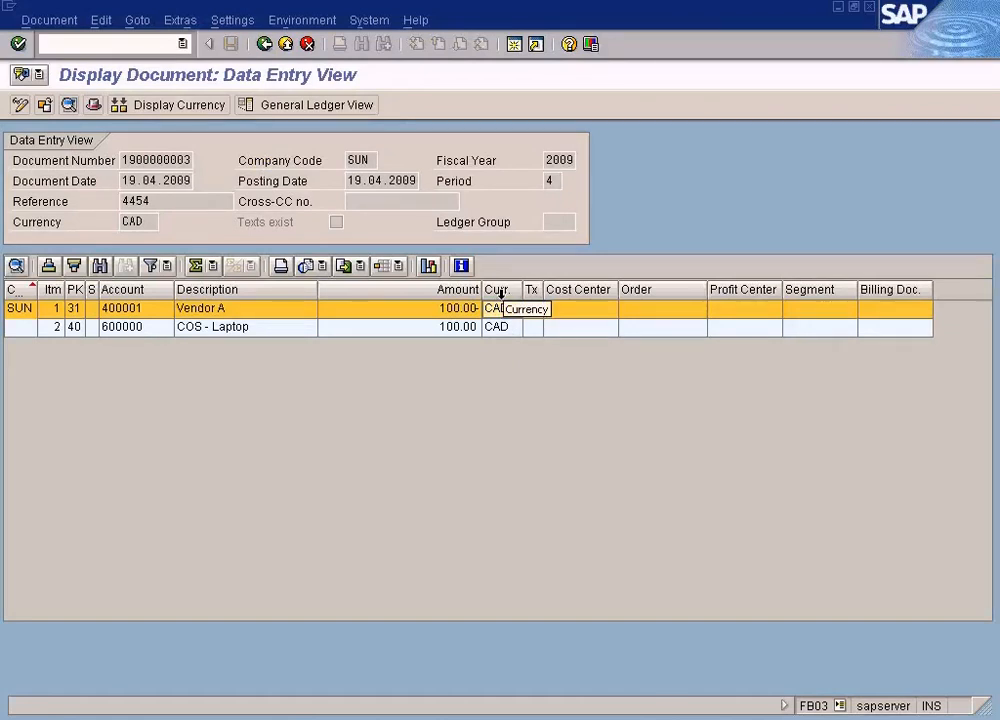
left_click(462, 310)
left_click(502, 313)
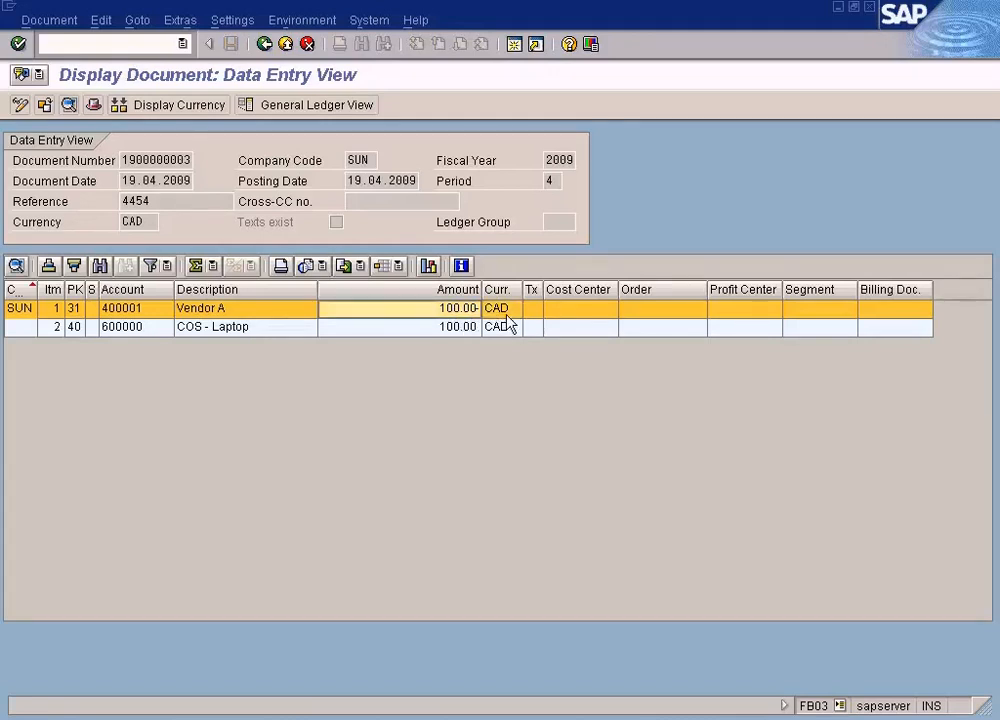
- Show the document in local currency and examine the amounts and currency of both line items
left_click(184, 108)
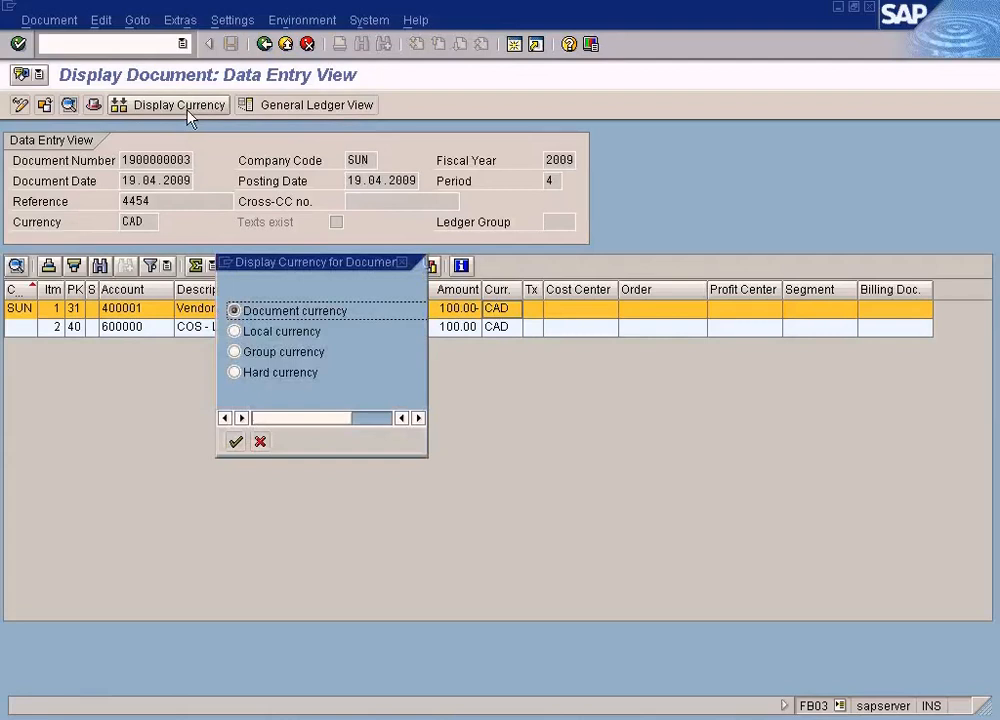
left_click(252, 334)
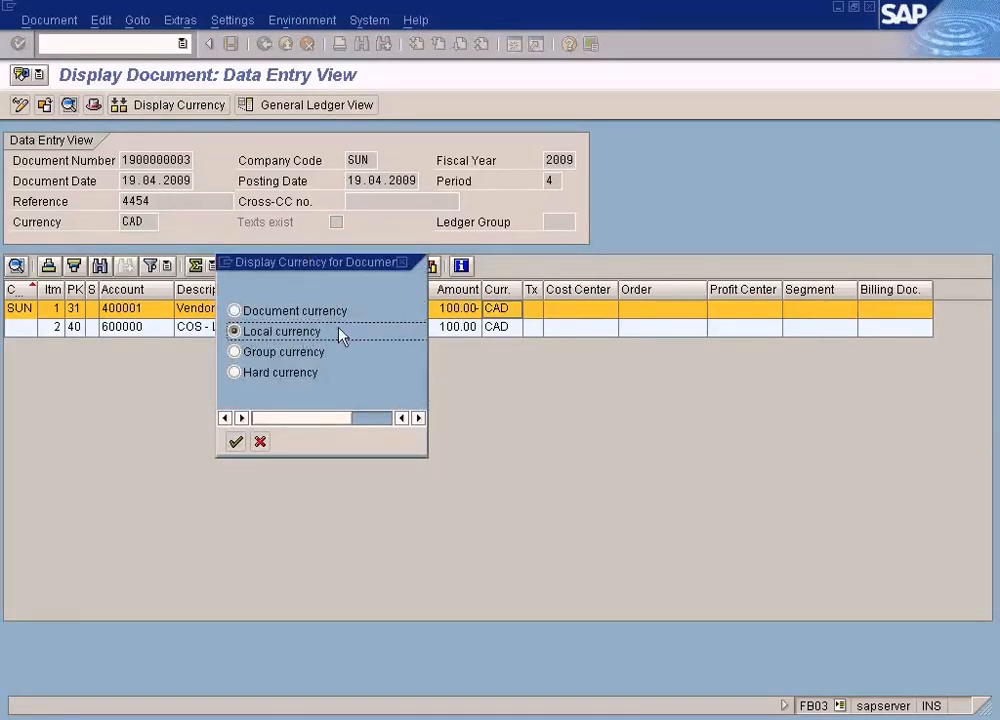
left_click(235, 443)
left_click(497, 309)
left_click(499, 325)
left_click(499, 312)
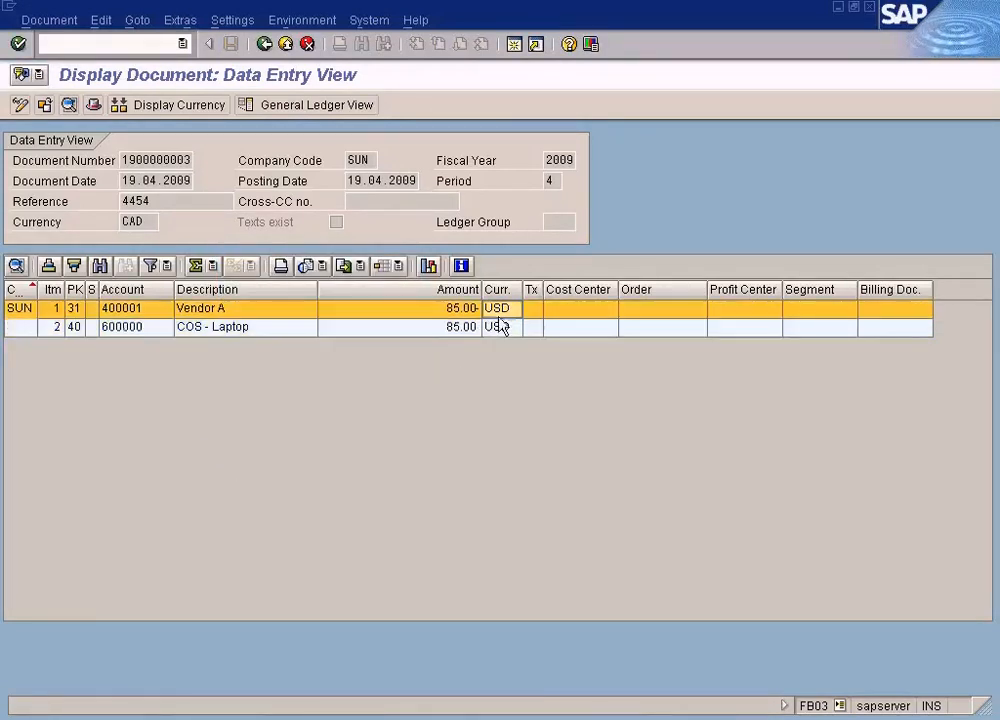
left_click(458, 326)
left_click(455, 311)
left_click(455, 327)
left_click(454, 313)
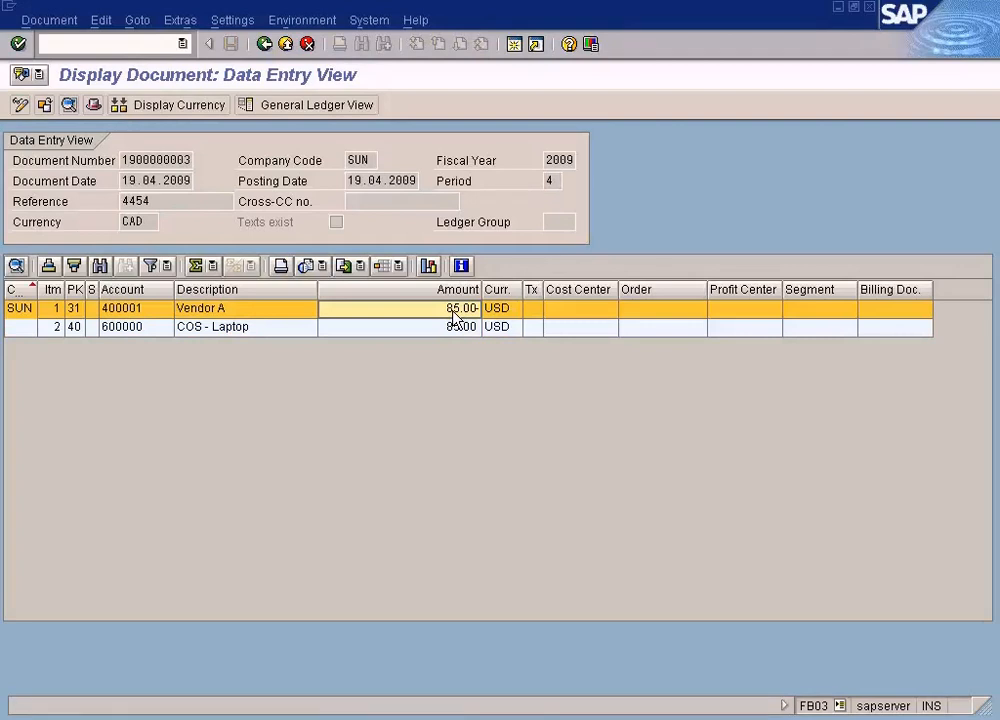
- Examine the document header's exchange rate, translation date and currency pair, and close the header
left_click(93, 105)
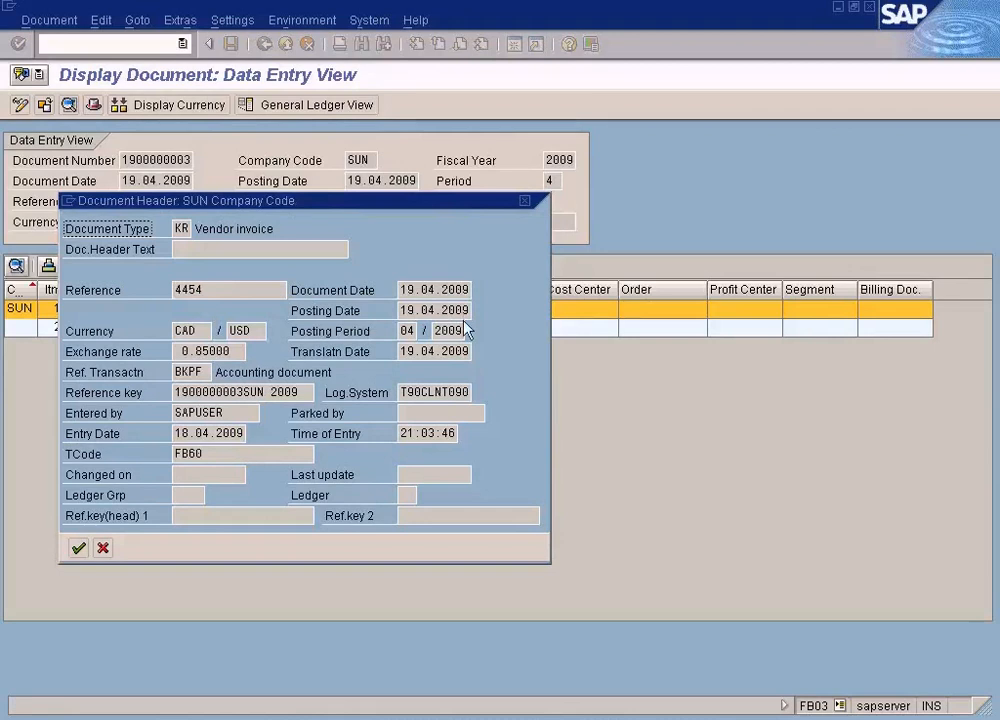
left_click(236, 348)
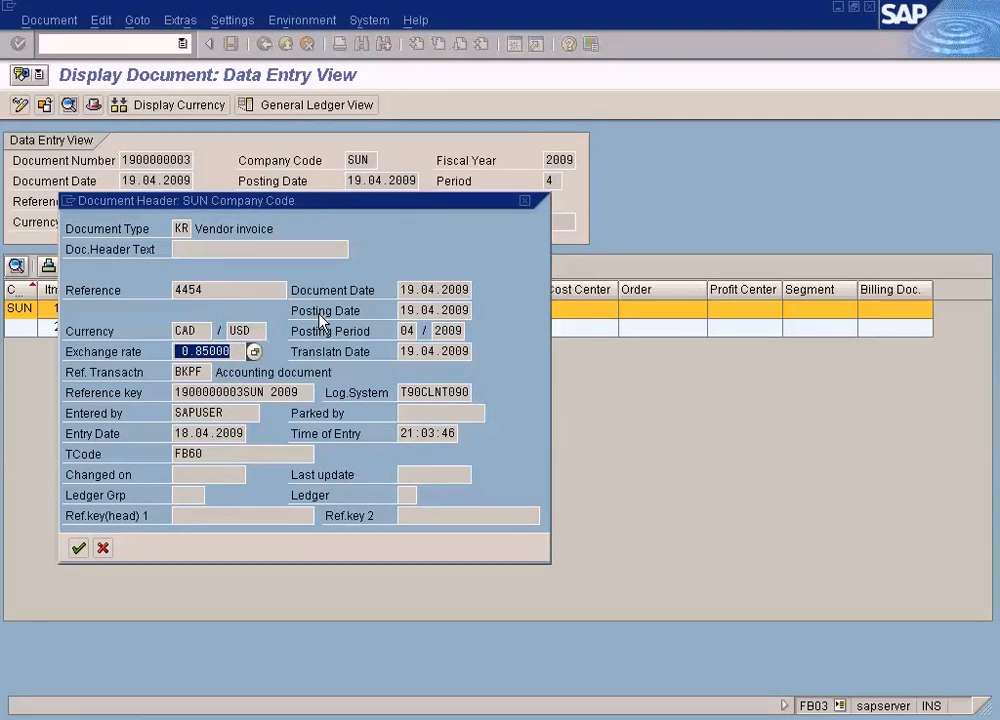
left_click(412, 351)
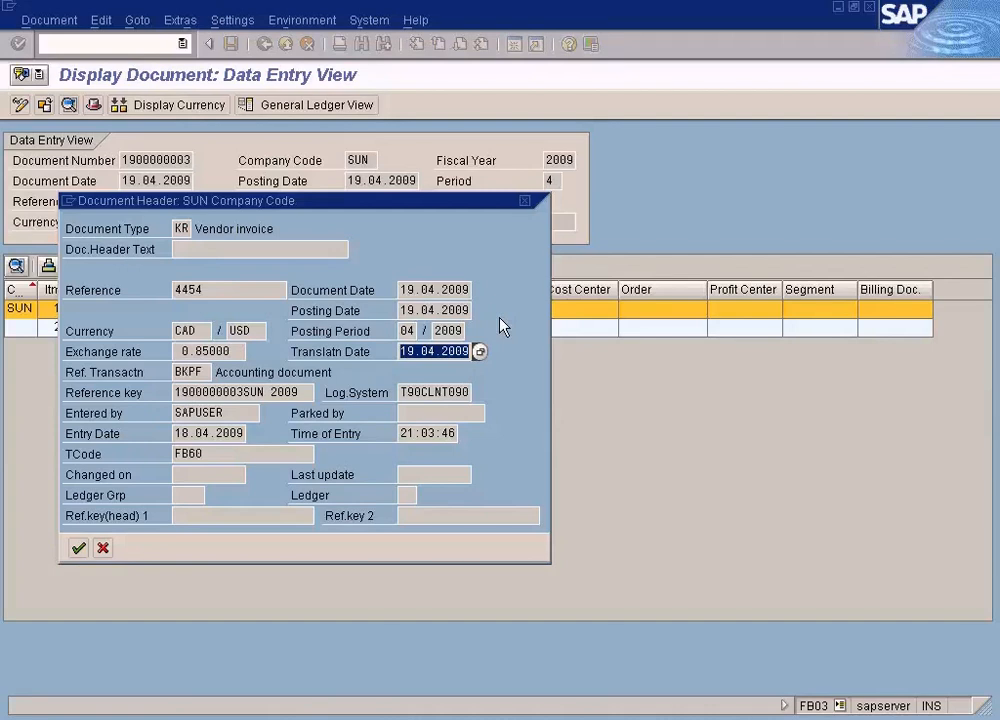
left_click_drag(261, 332, 152, 331)
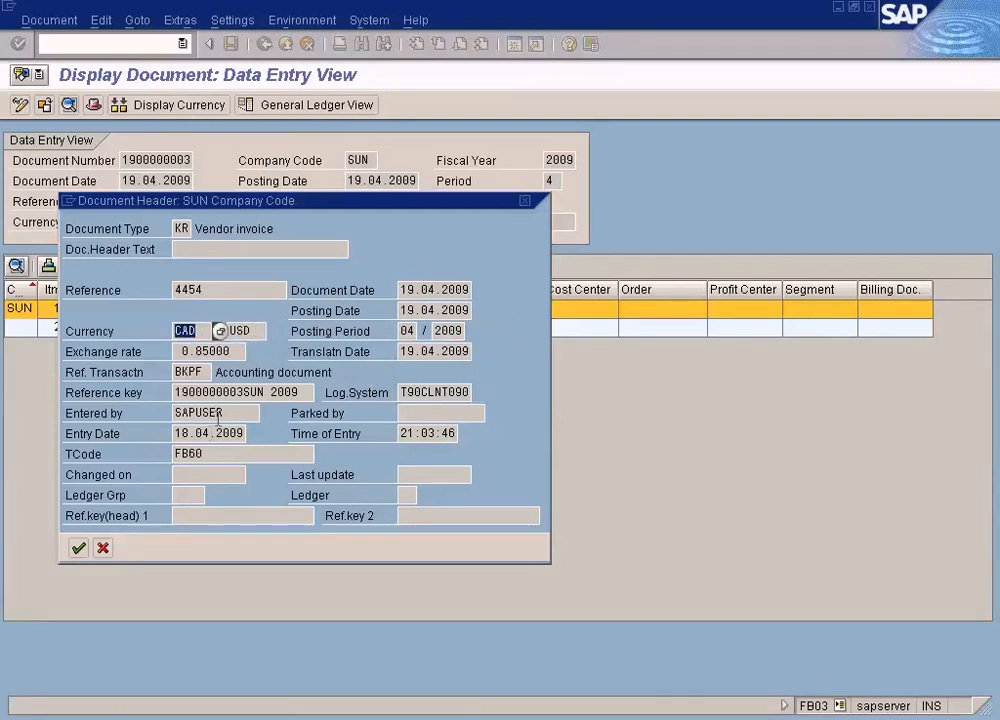
left_click(103, 549)
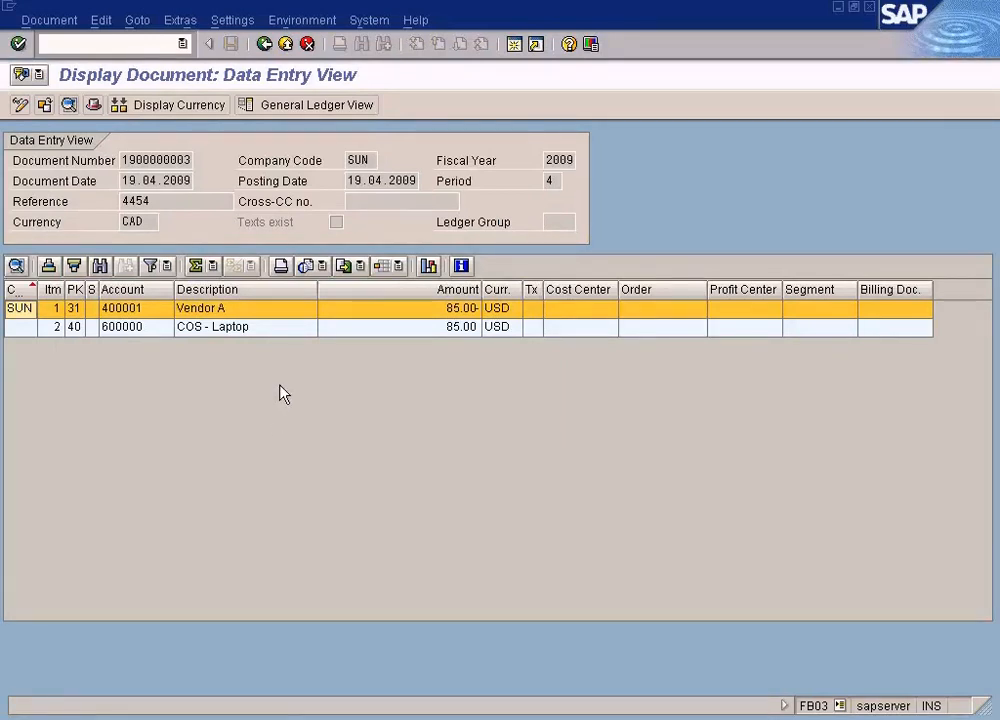
- Select group currency for the document display, and open the leading ledger currency details of company code SUN in the IMG session
left_click(212, 112)
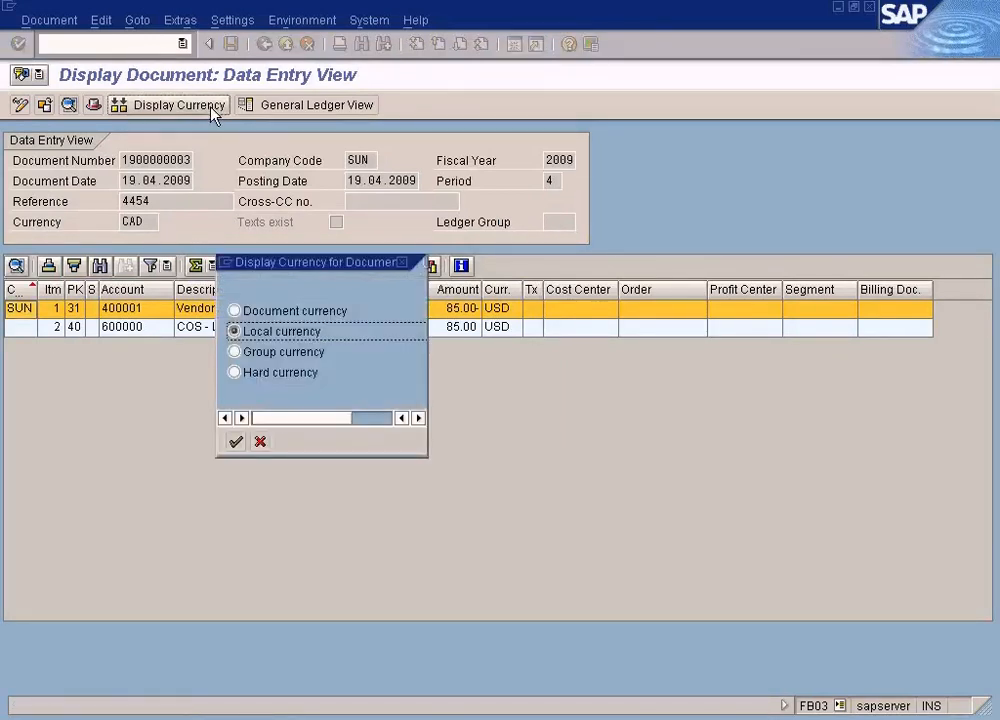
left_click(234, 352)
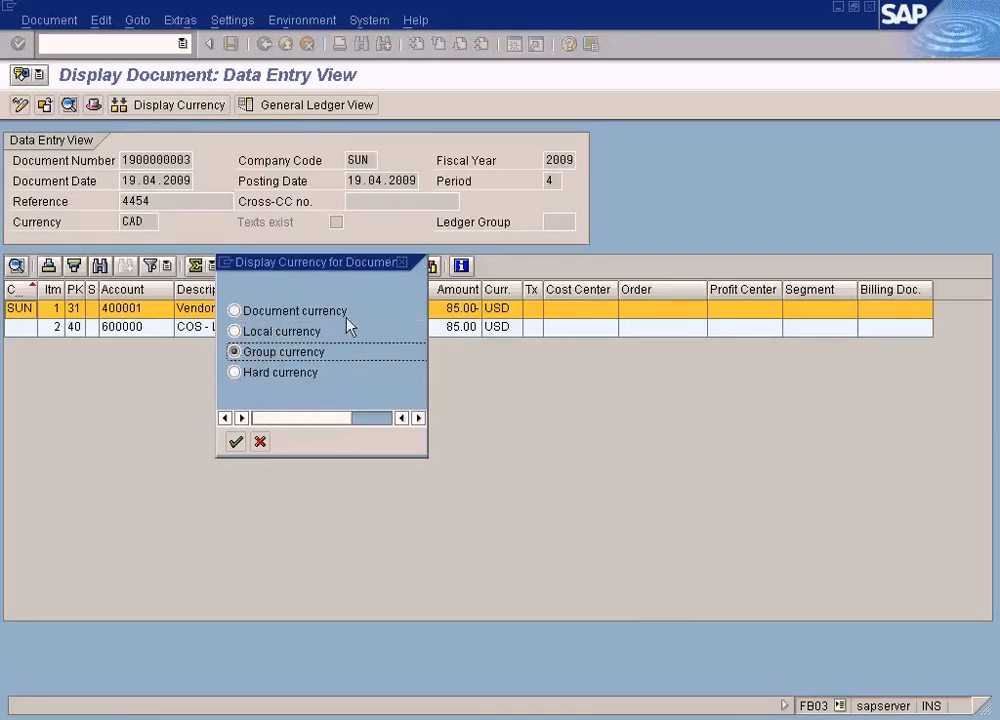
left_click(355, 718)
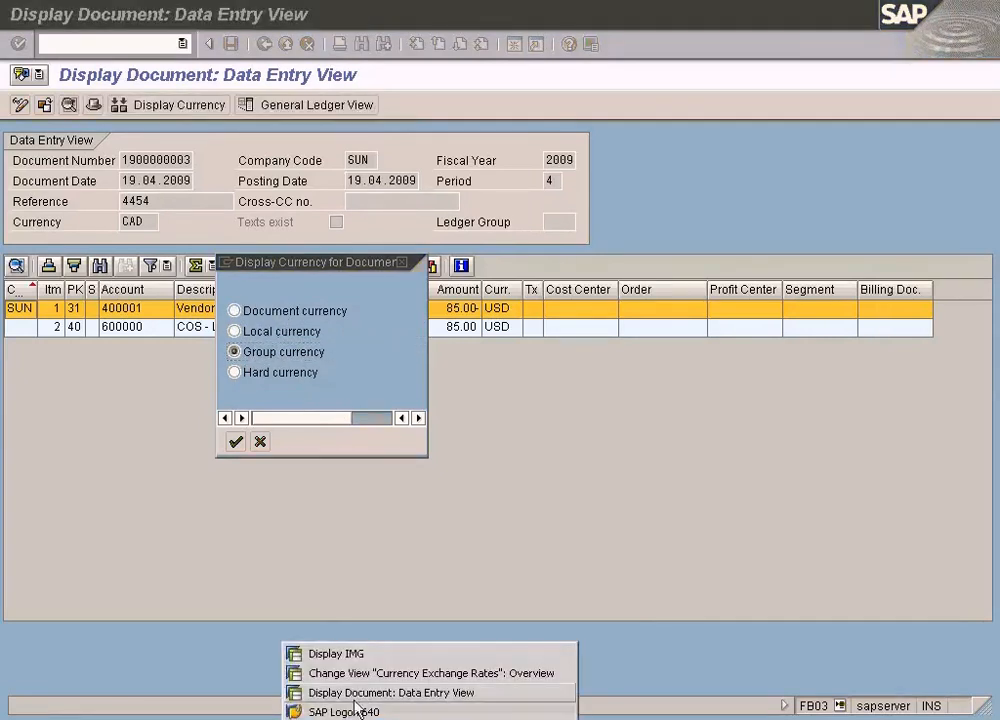
left_click(357, 658)
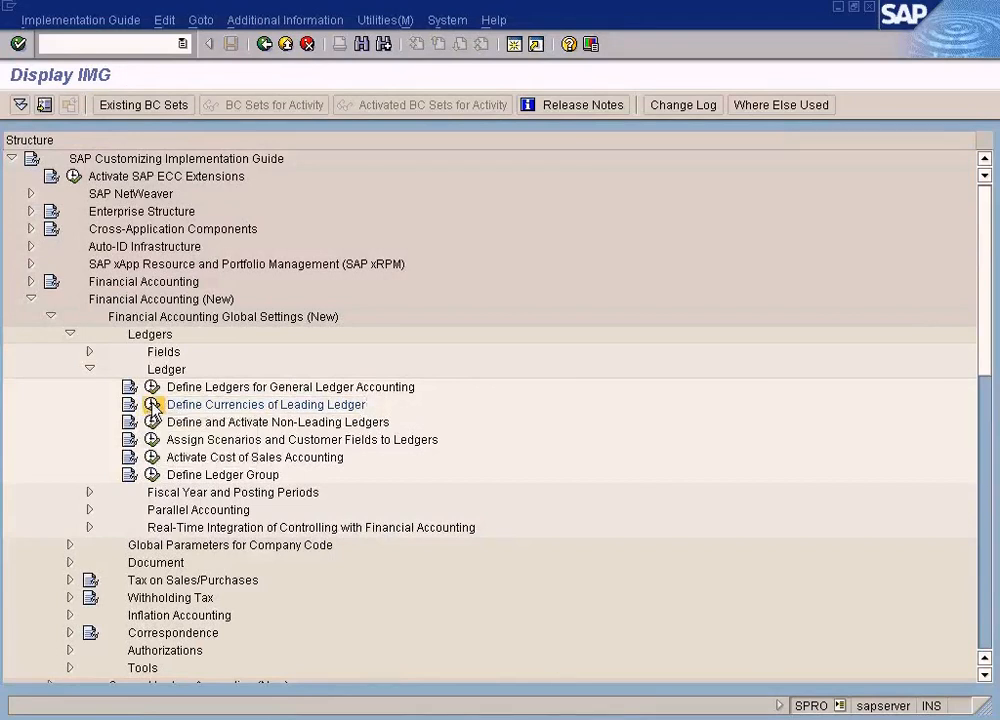
left_click(152, 404)
left_click(192, 551)
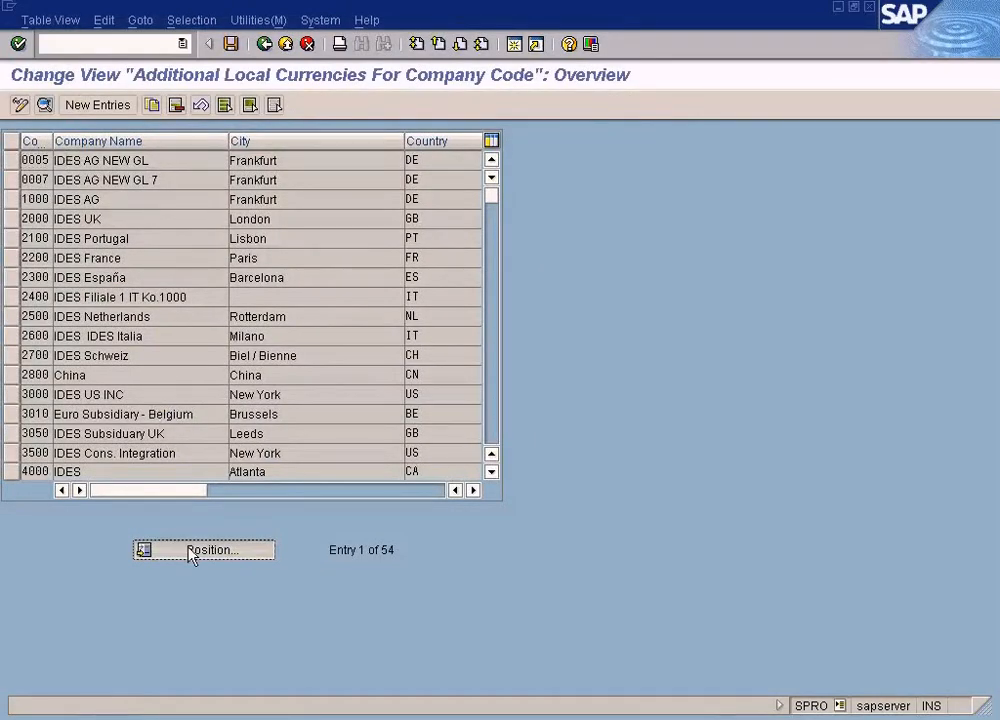
type("SUN")
key("Return")
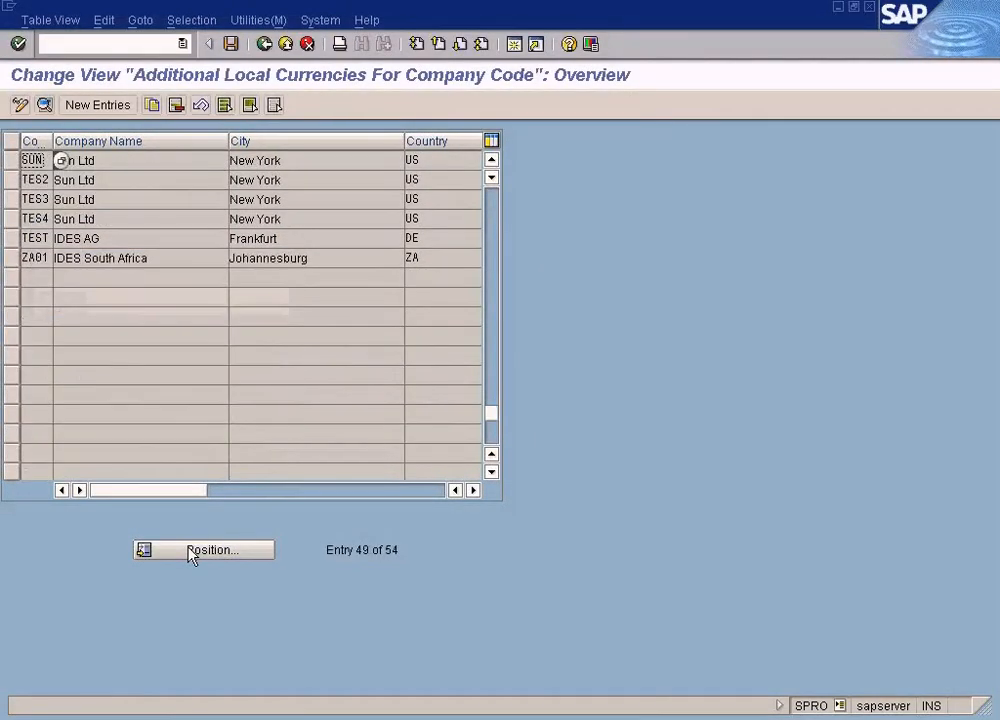
double_click(180, 164)
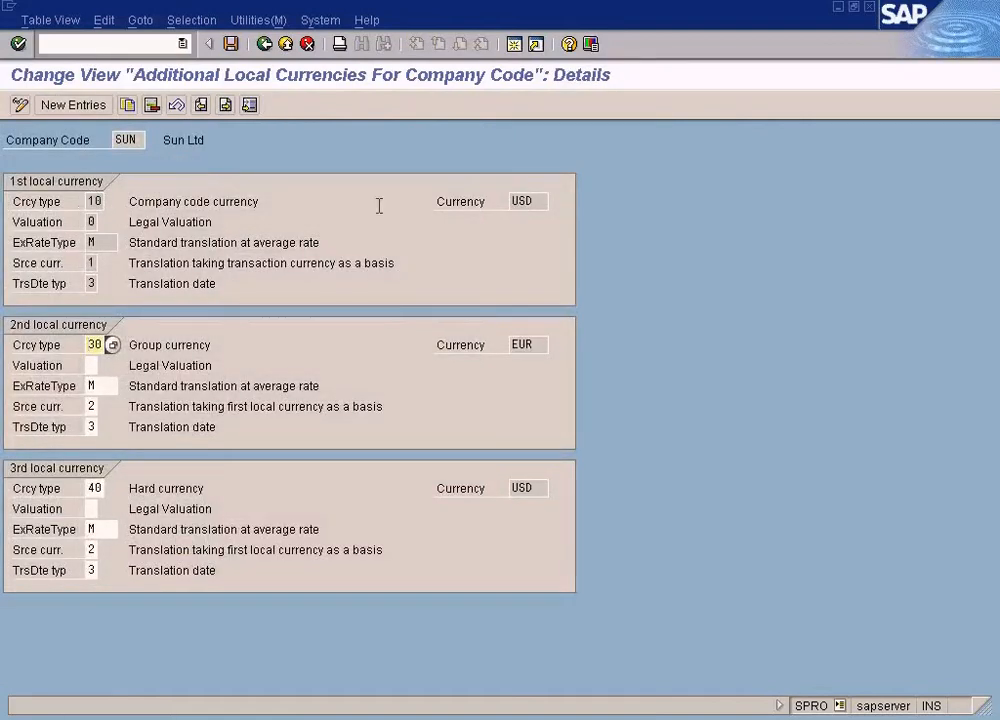
- Examine the currencies assigned to the first, second and third local currency of company code SUN
left_click(535, 201)
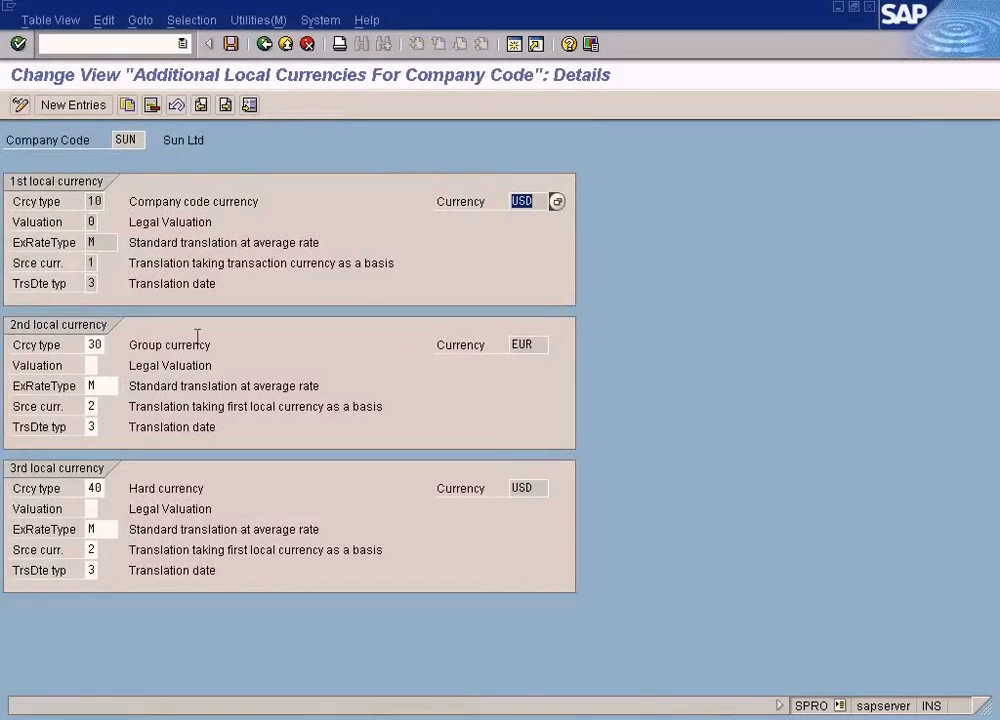
left_click_drag(127, 345, 230, 345)
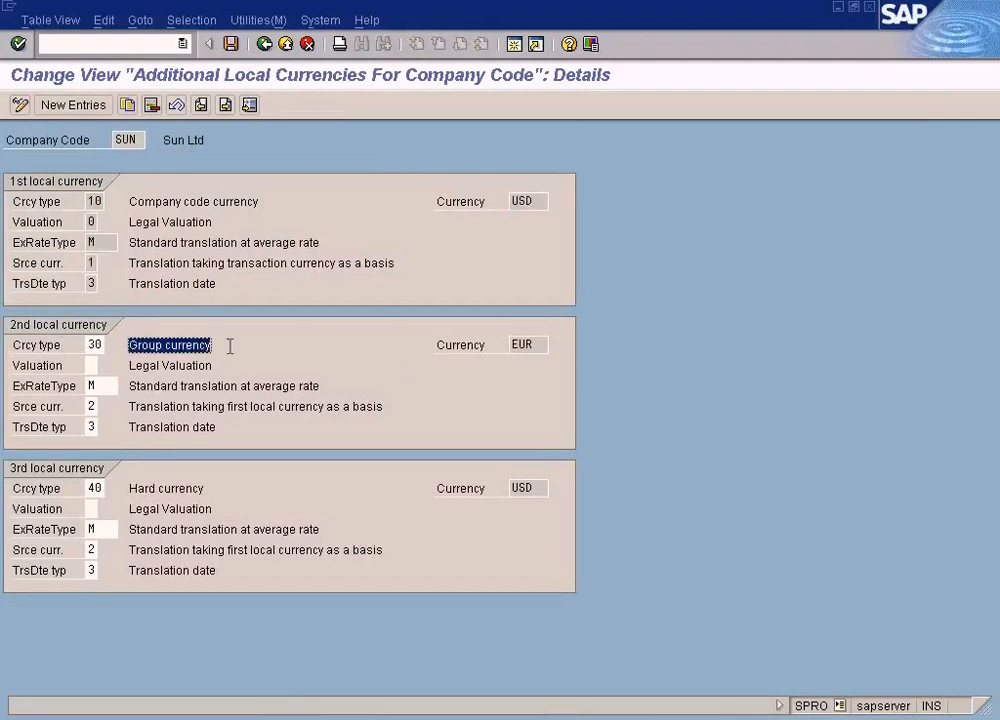
double_click(520, 344)
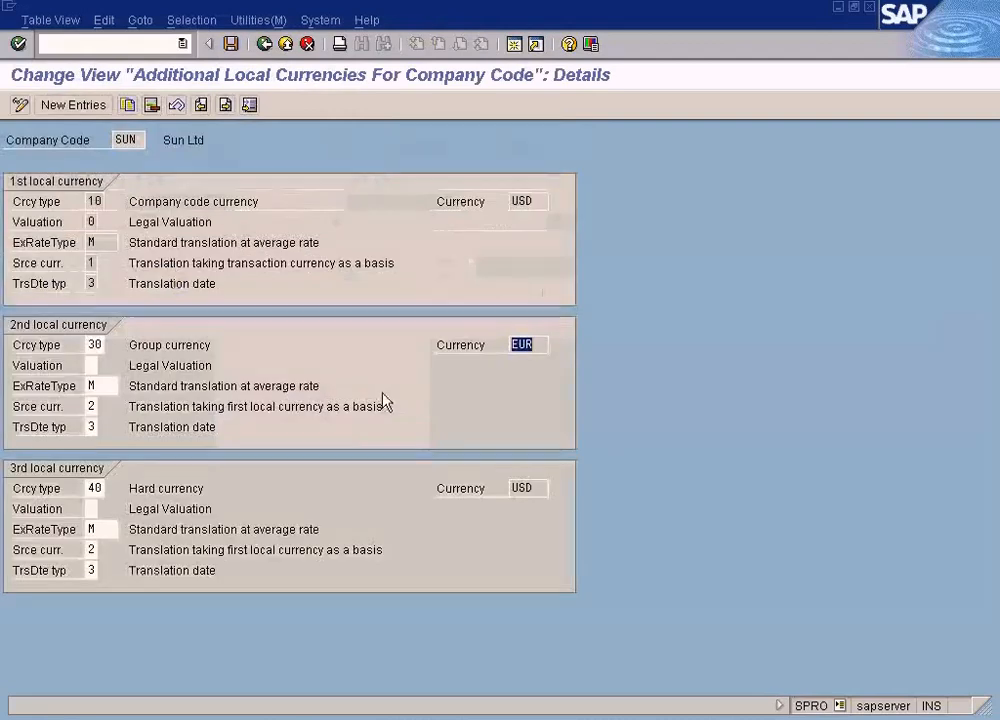
double_click(524, 486)
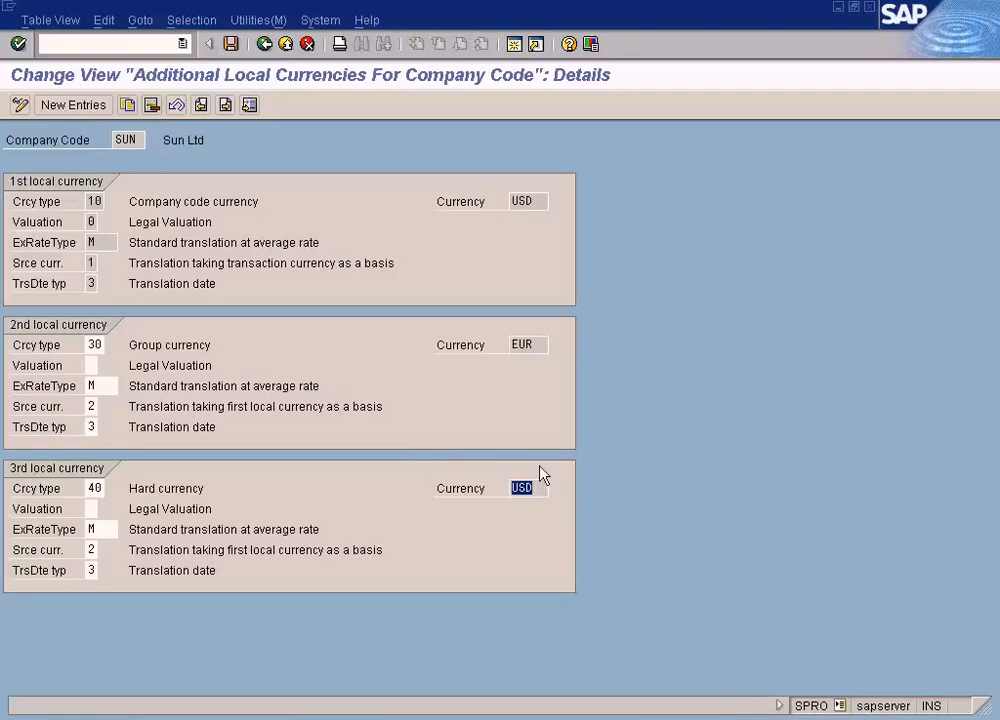
left_click_drag(541, 203, 491, 203)
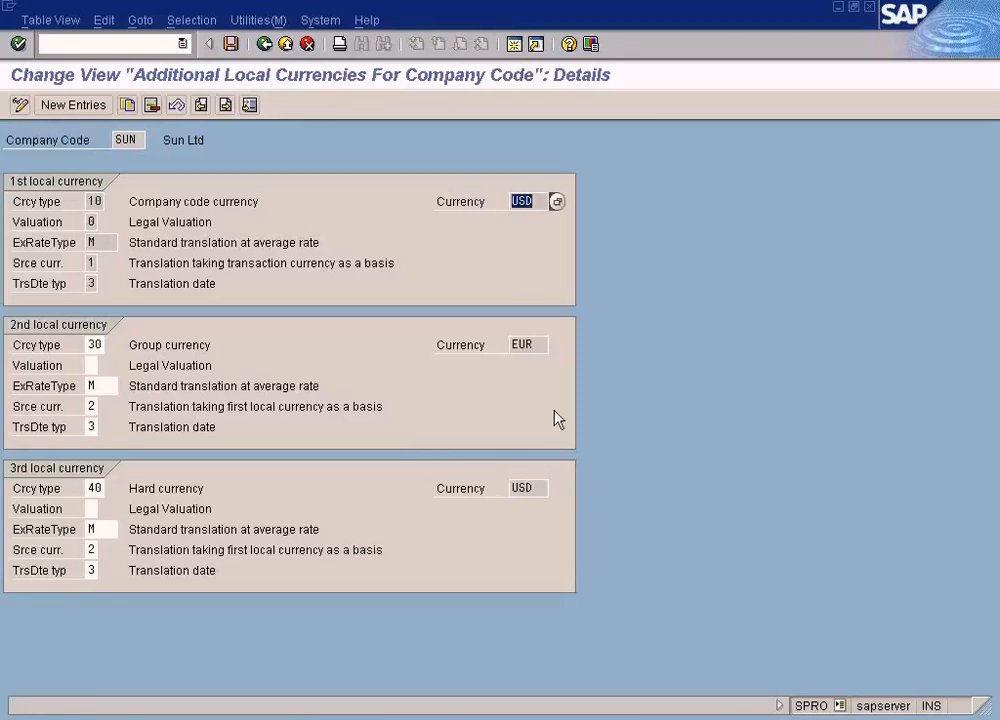
left_click_drag(549, 487, 476, 497)
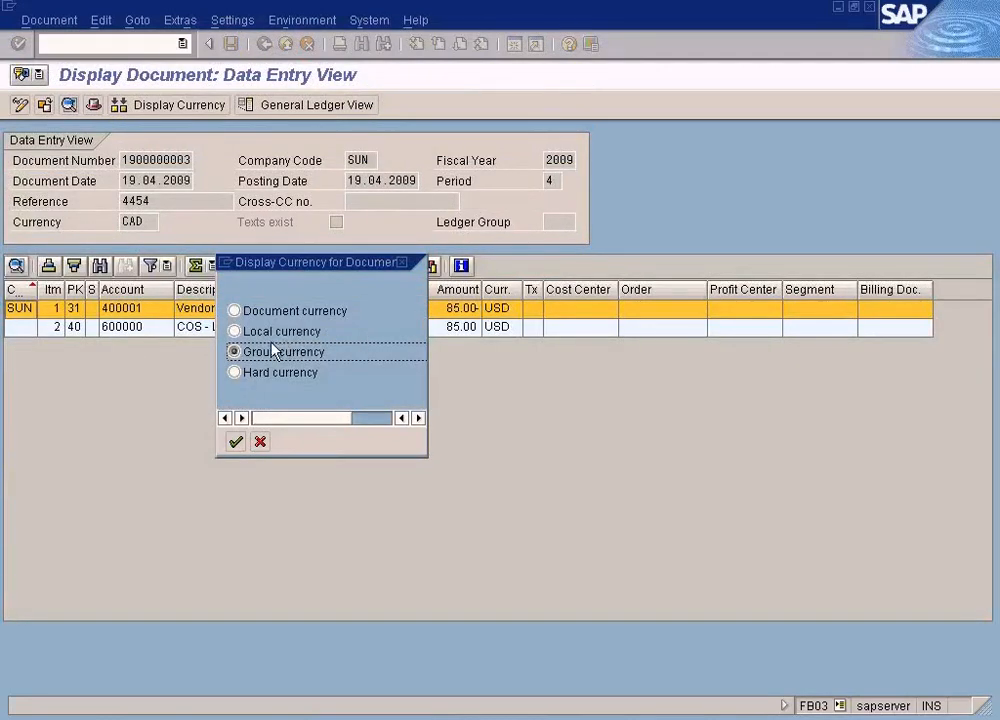
- Return to the invoice document, show its amounts in group currency, and switch the display back to document currency
left_click(236, 441)
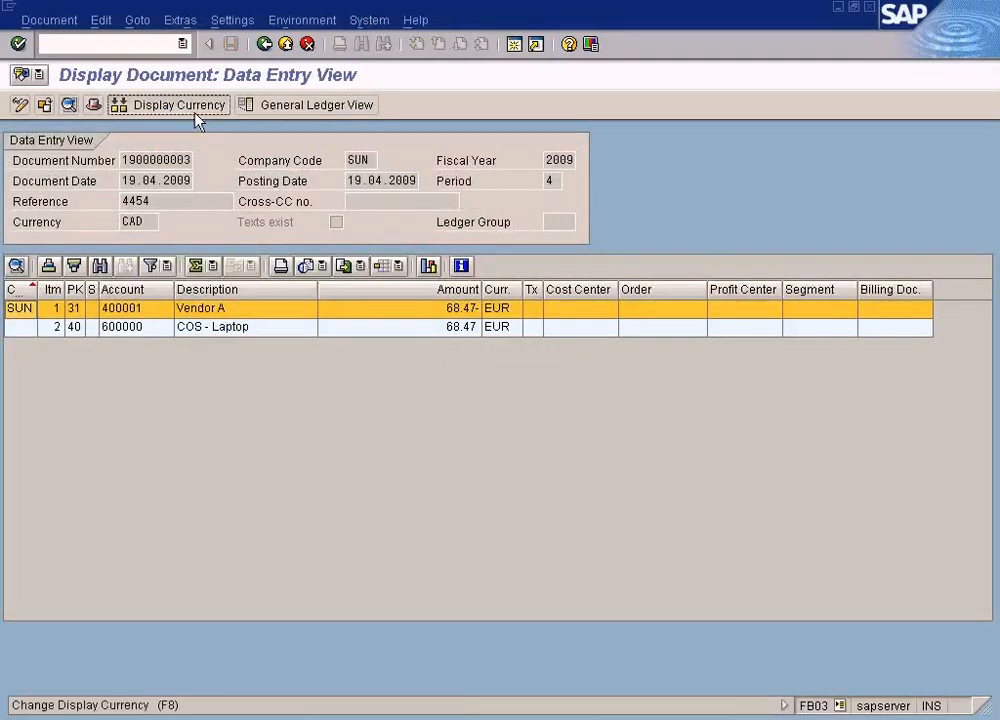
left_click(197, 105)
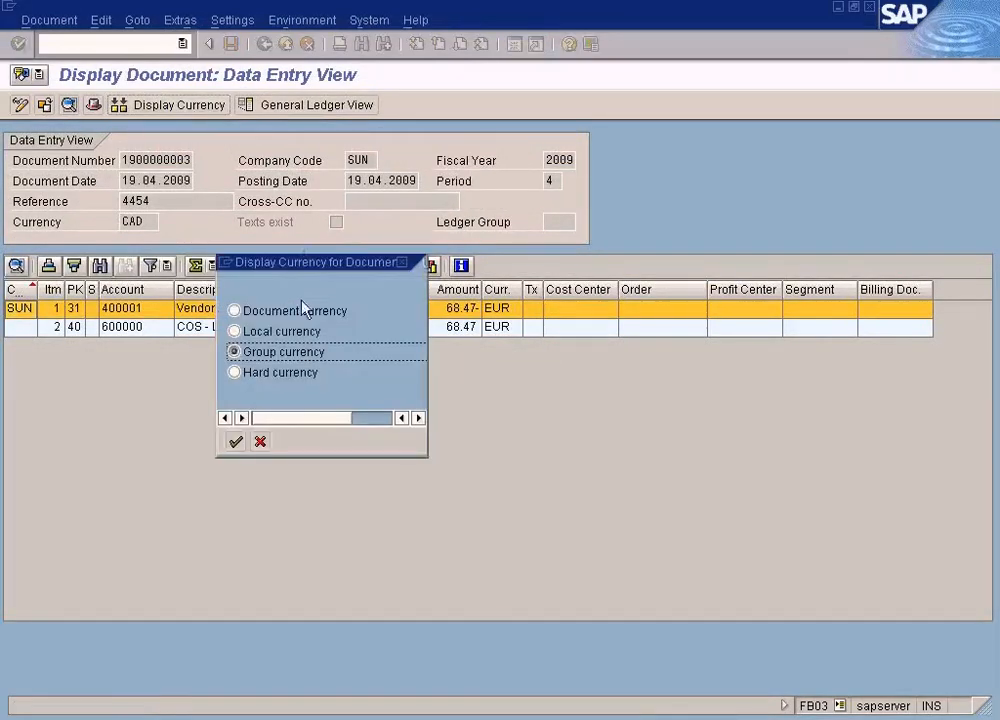
left_click(290, 311)
left_click(237, 442)
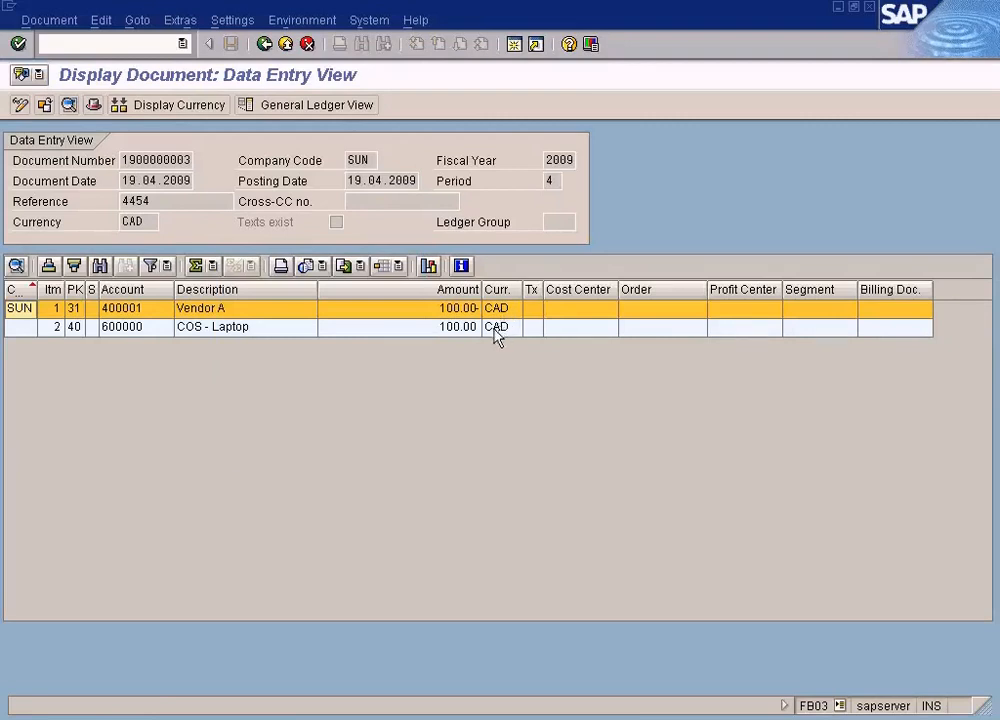
- Review the display currency options for the document and close the selection without changing it
left_click(214, 107)
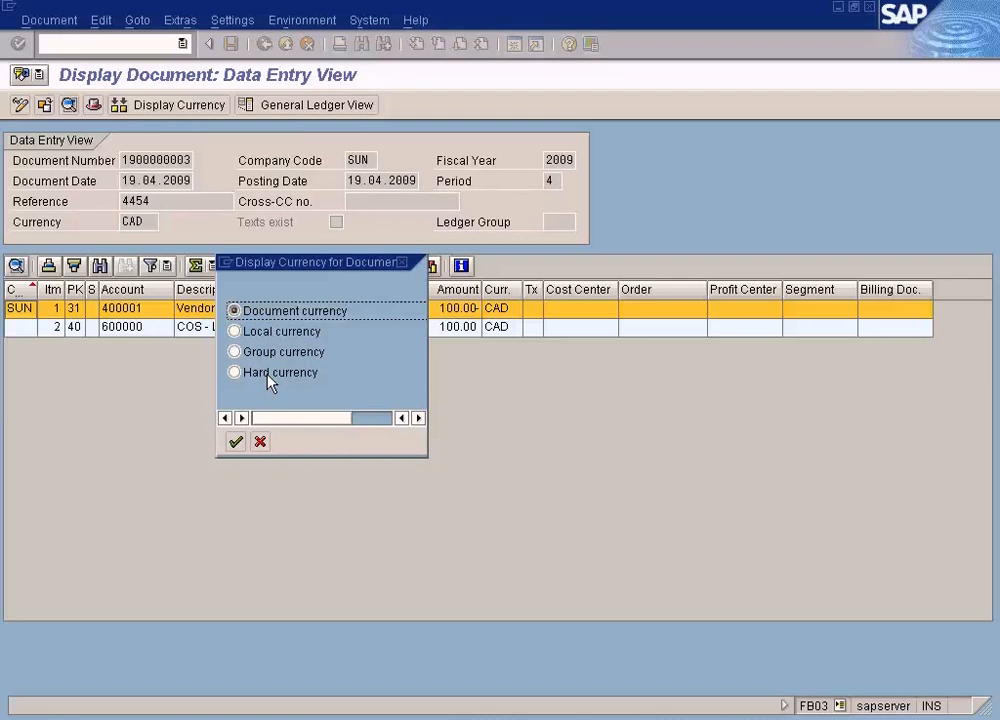
left_click(260, 442)
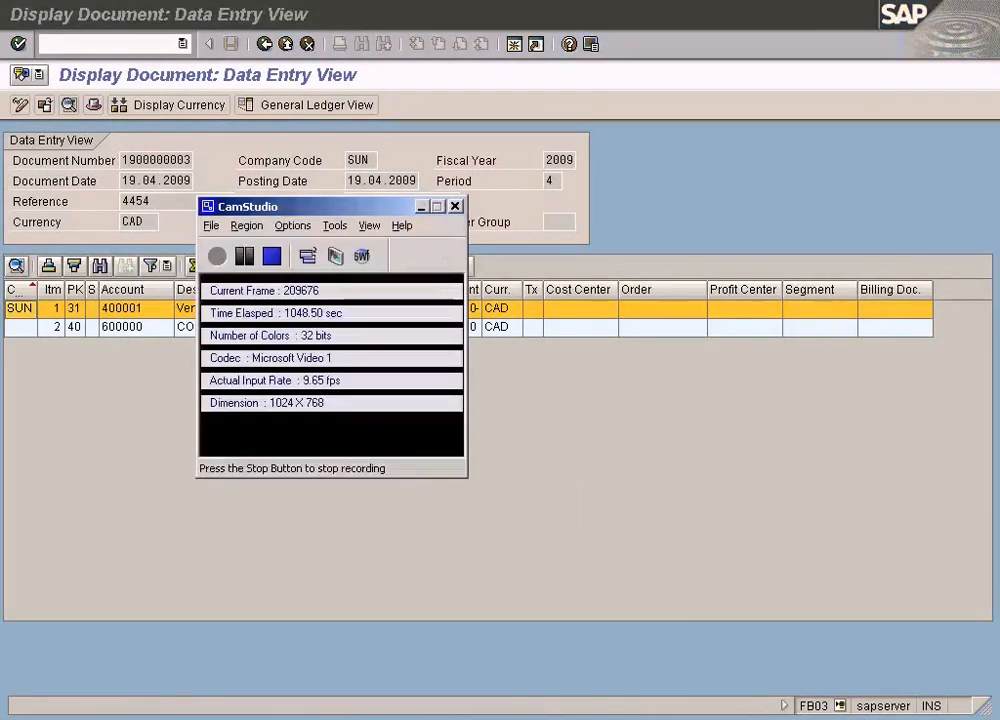
left_click(270, 257)
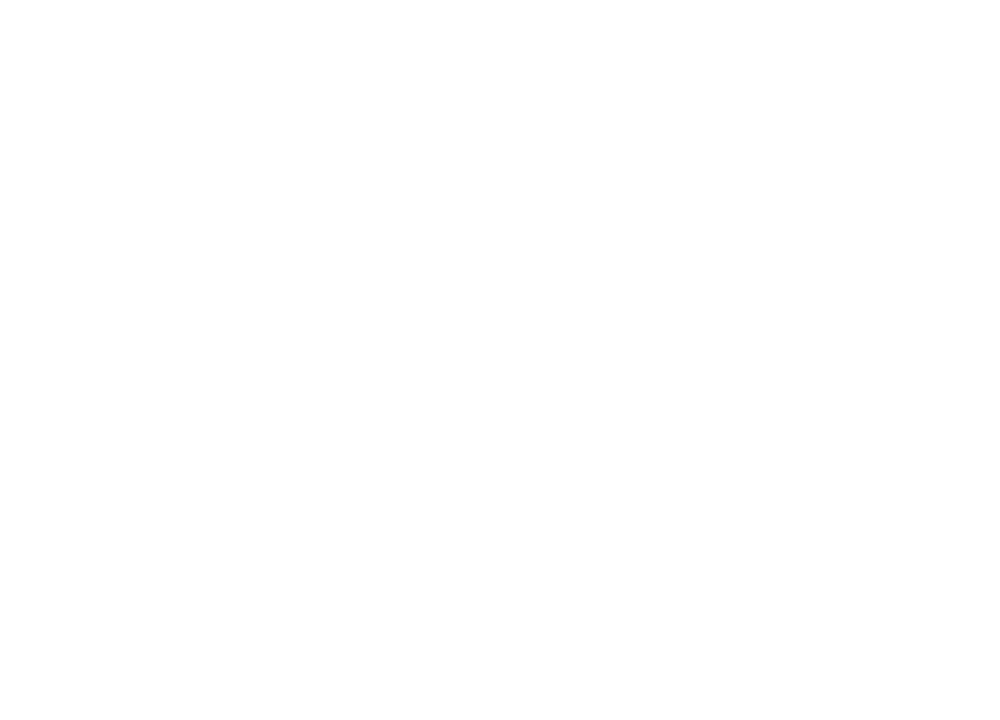